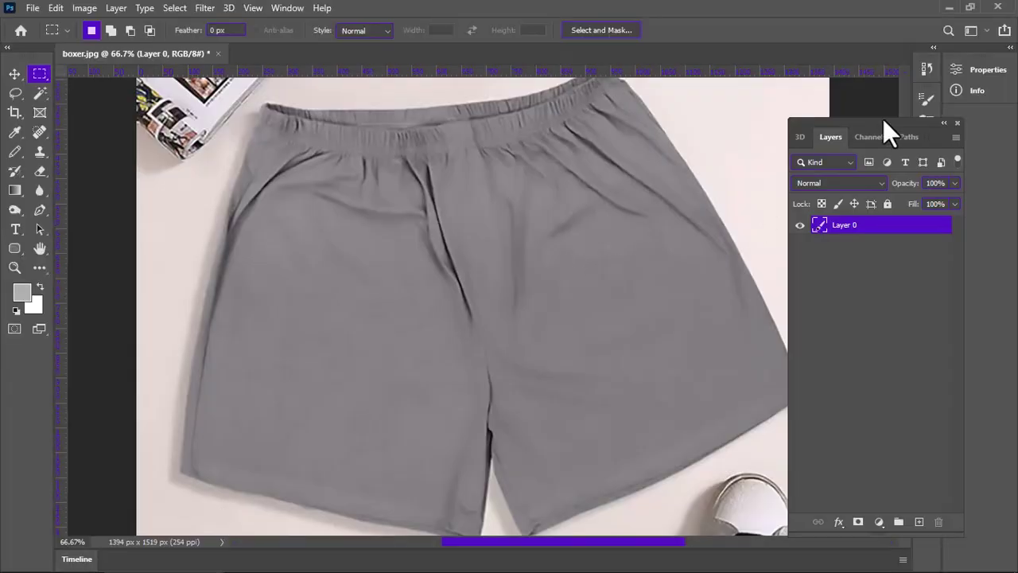
# Step: Review the Image Size dialog's resampling options and cancel without changes
pyautogui.hotkey('ctrl', '+')
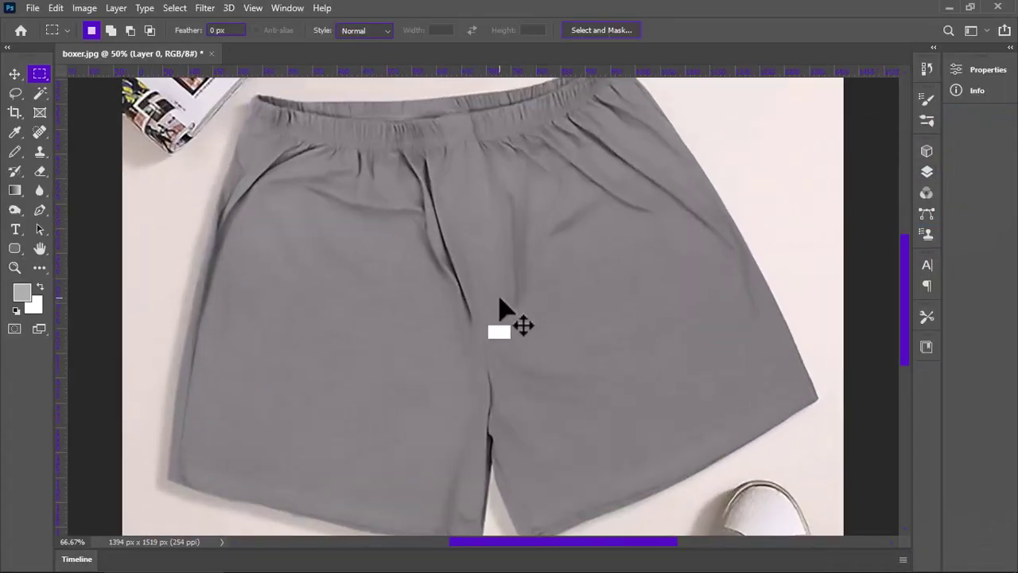
pyautogui.click(83, 8)
pyautogui.click(106, 119)
pyautogui.click(628, 236)
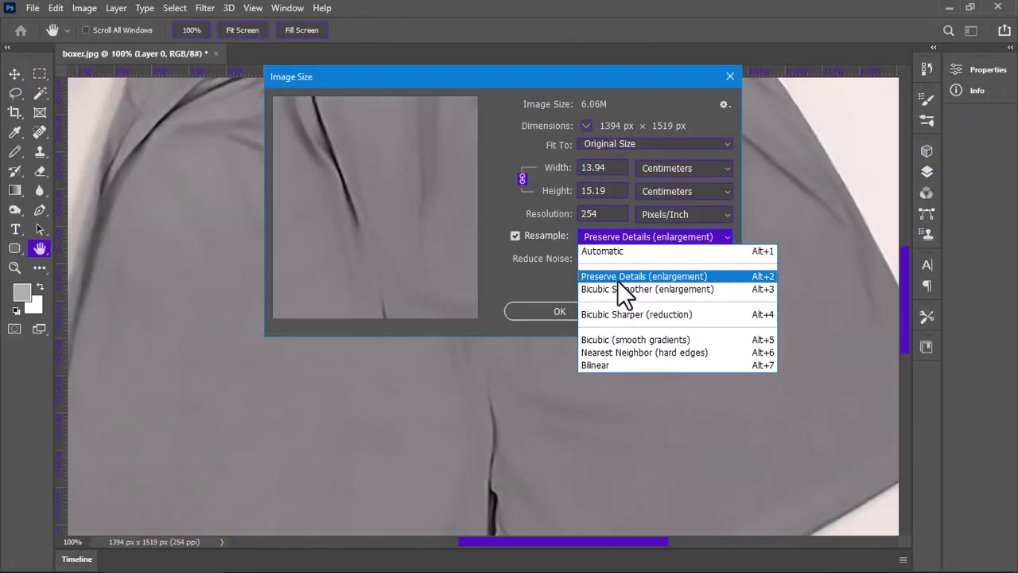
pyautogui.click(617, 288)
# Step: Zoom in with the Pen tool and place the first anchor at the waistband corner
pyautogui.click(585, 312)
pyautogui.press('m')
pyautogui.hotkey('ctrl', '-')
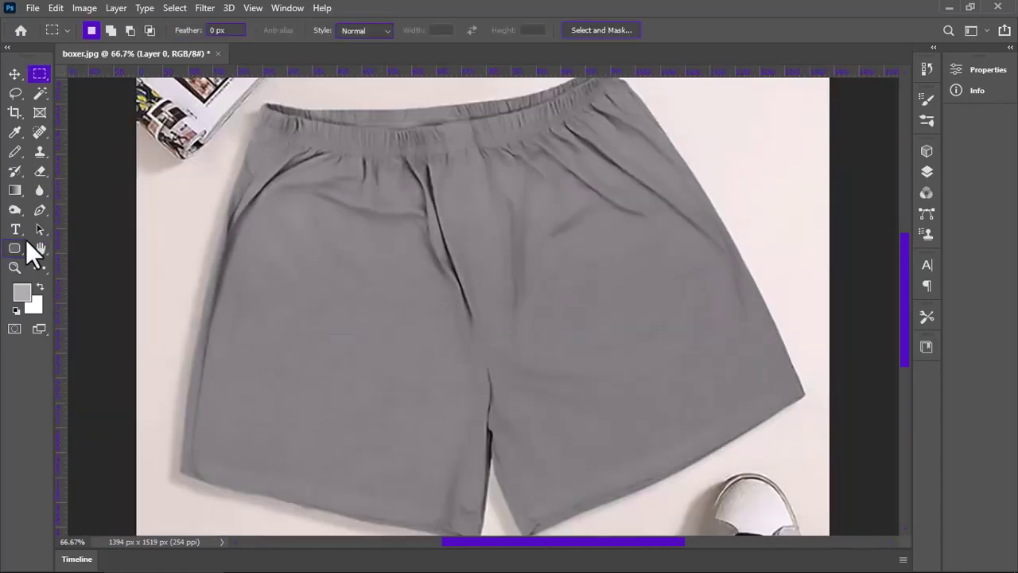
pyautogui.rightClick(40, 209)
pyautogui.hotkey('ctrl', '+')
pyautogui.click(194, 163)
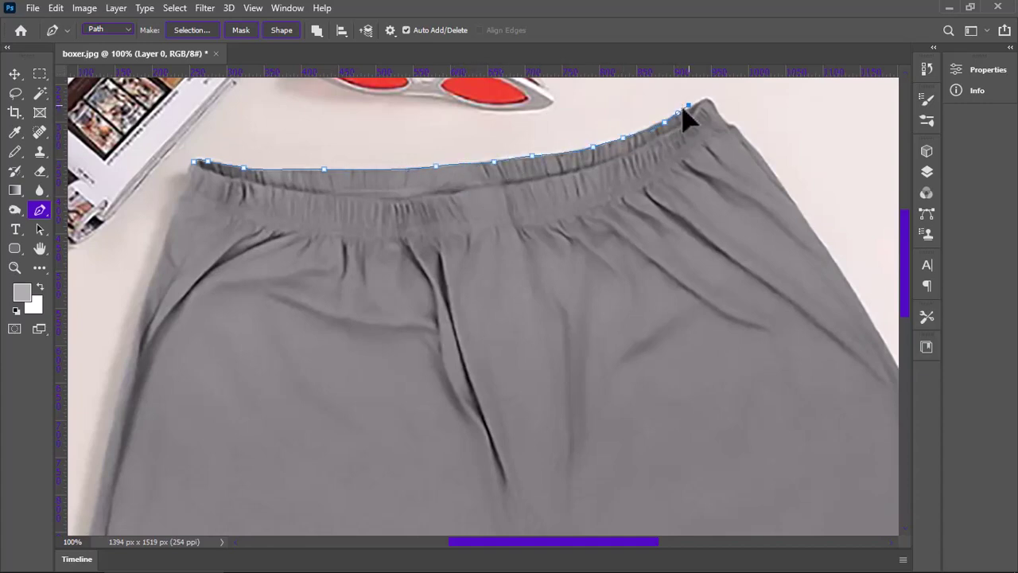
# Step: Trace the shorts' right side down to the lower hem with Pen anchors
pyautogui.hscroll(5, 735, 137)
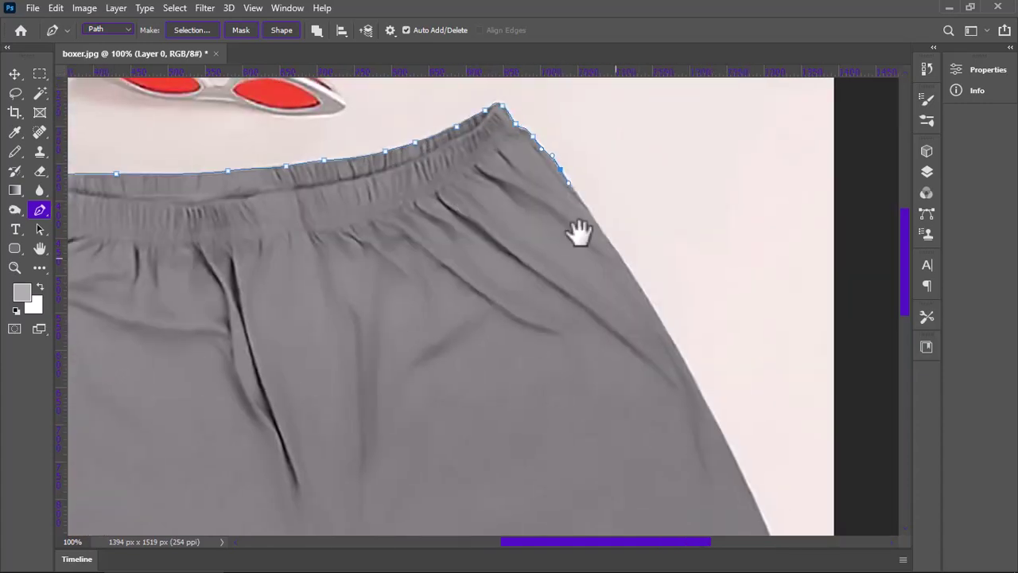
pyautogui.moveTo(579, 230); pyautogui.dragTo(484, 148)
pyautogui.click(546, 210)
pyautogui.scroll(-2, 578, 260)
pyautogui.hscroll(1, 579, 260)
pyautogui.click(581, 266)
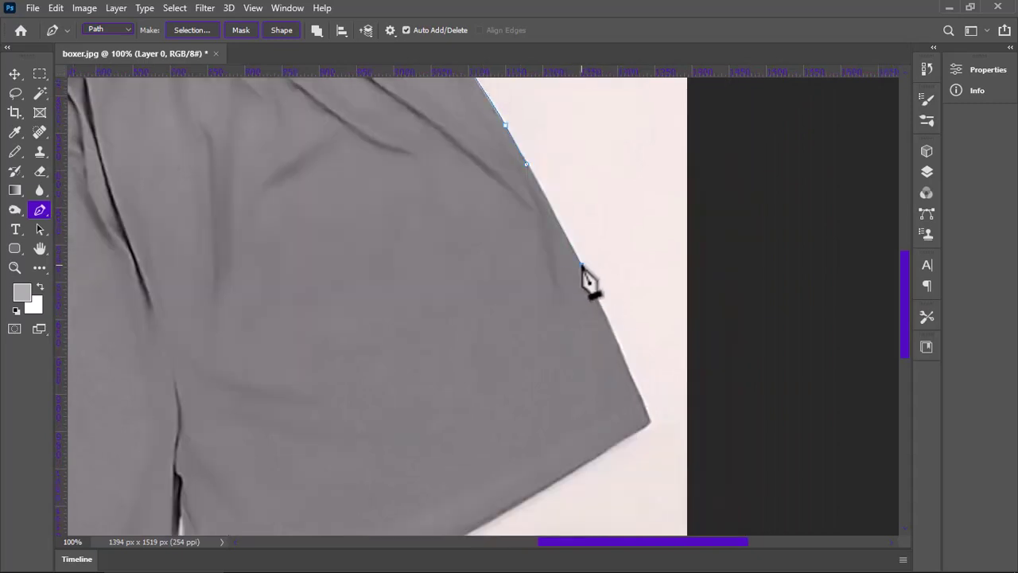
pyautogui.click(637, 387)
pyautogui.scroll(-2, 637, 387)
pyautogui.click(569, 346)
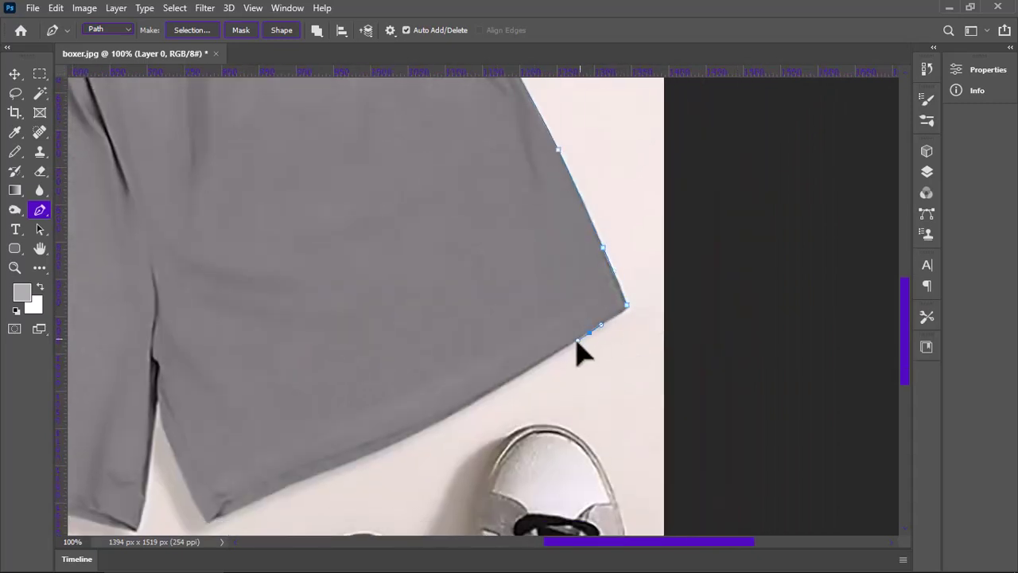
# Step: Continue the path along the leg hems and close it at the starting point
pyautogui.scroll(-2, 584, 334)
pyautogui.hscroll(-3, 585, 334)
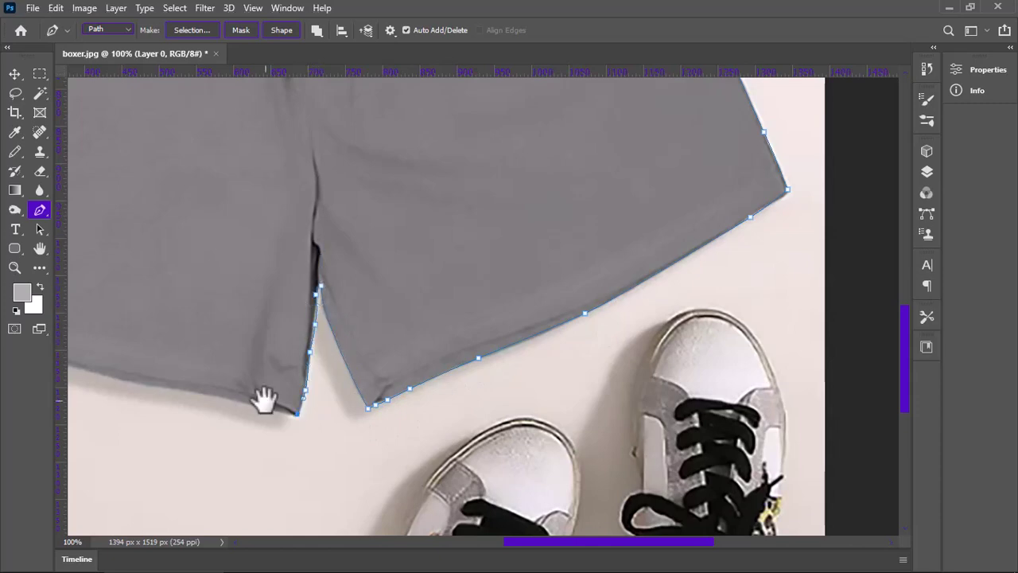
pyautogui.moveTo(265, 400); pyautogui.dragTo(494, 407)
pyautogui.click(447, 404)
pyautogui.moveTo(261, 349); pyautogui.dragTo(477, 408)
pyautogui.click(394, 408)
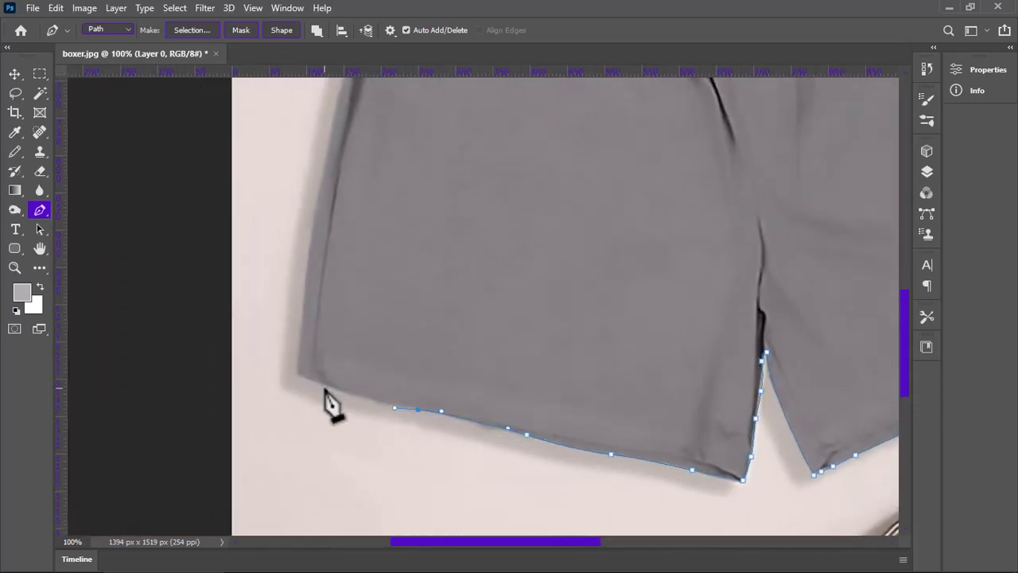
pyautogui.scroll(3, 308, 334)
pyautogui.scroll(5, 313, 327)
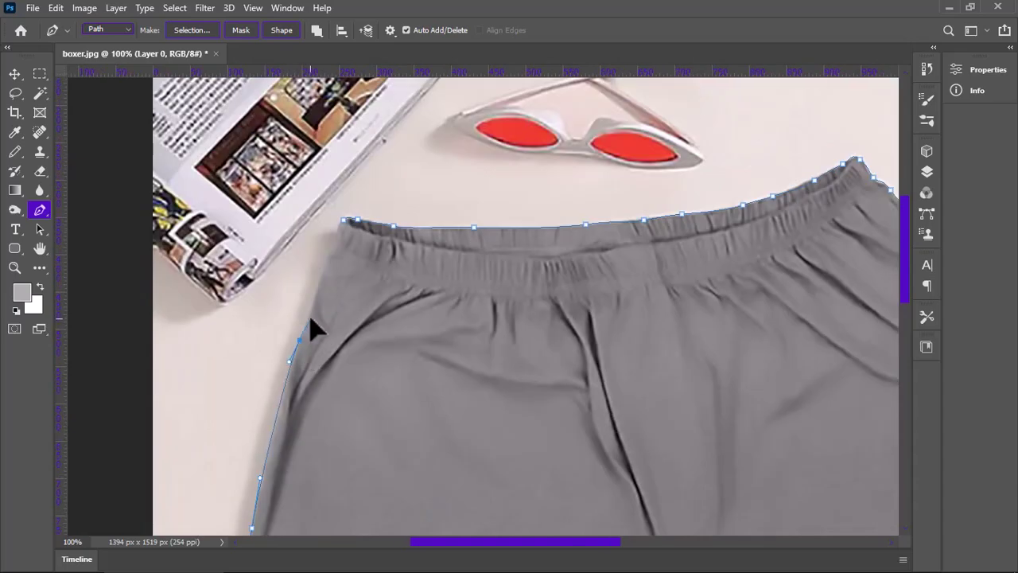
pyautogui.click(346, 220)
# Step: Turn the path into a selection, copy the shorts to a new layer, hide Layer 0
pyautogui.click(192, 29)
pyautogui.click(582, 121)
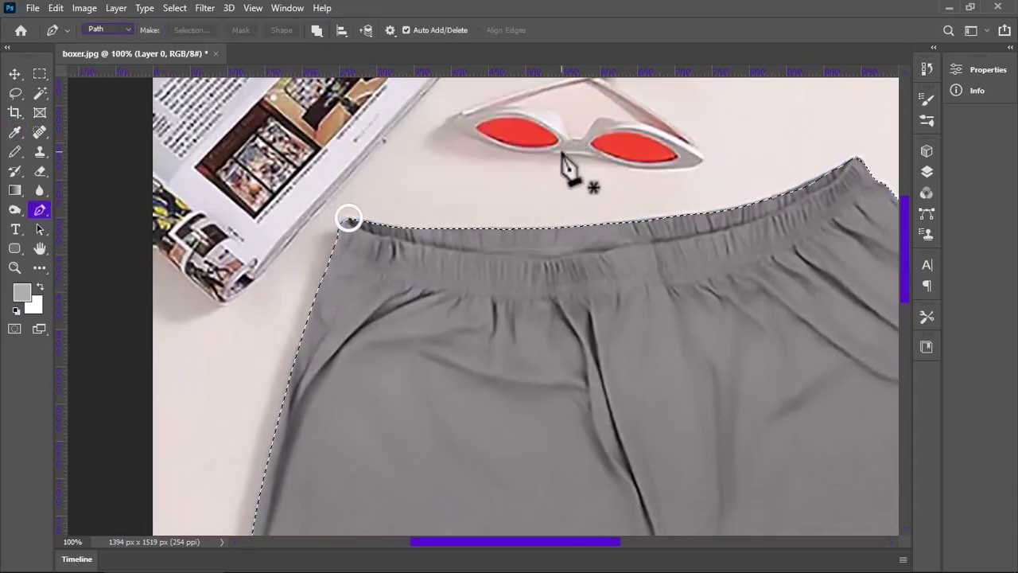
pyautogui.hotkey('ctrl', '-')
pyautogui.click(926, 172)
pyautogui.hotkey('ctrl', 'j')
pyautogui.click(747, 252)
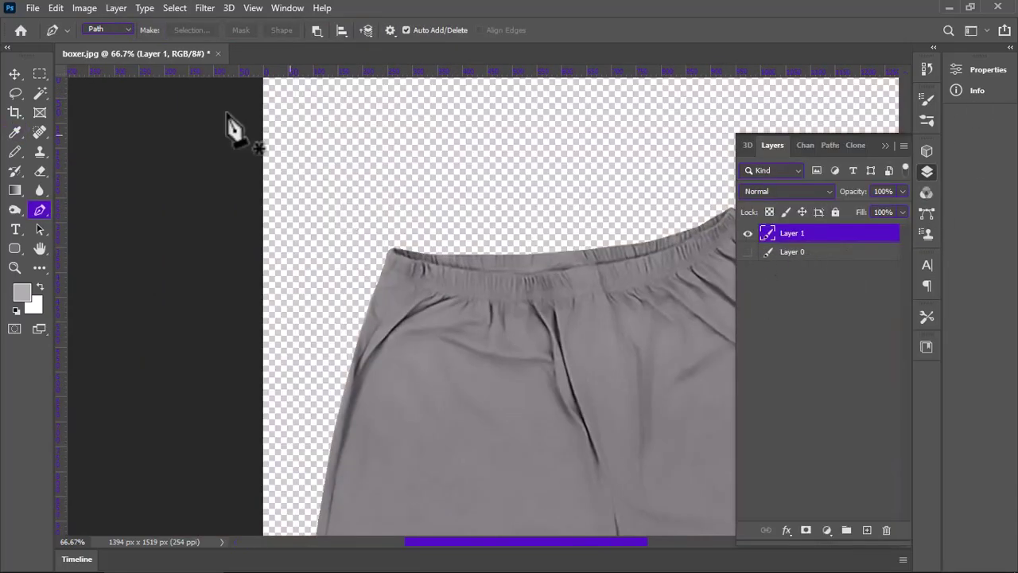
# Step: Save as boxer.psd in Photoshop format, accepting the format options, then zoom out
pyautogui.hotkey('ctrl', 'shift', 's')
pyautogui.click(860, 487)
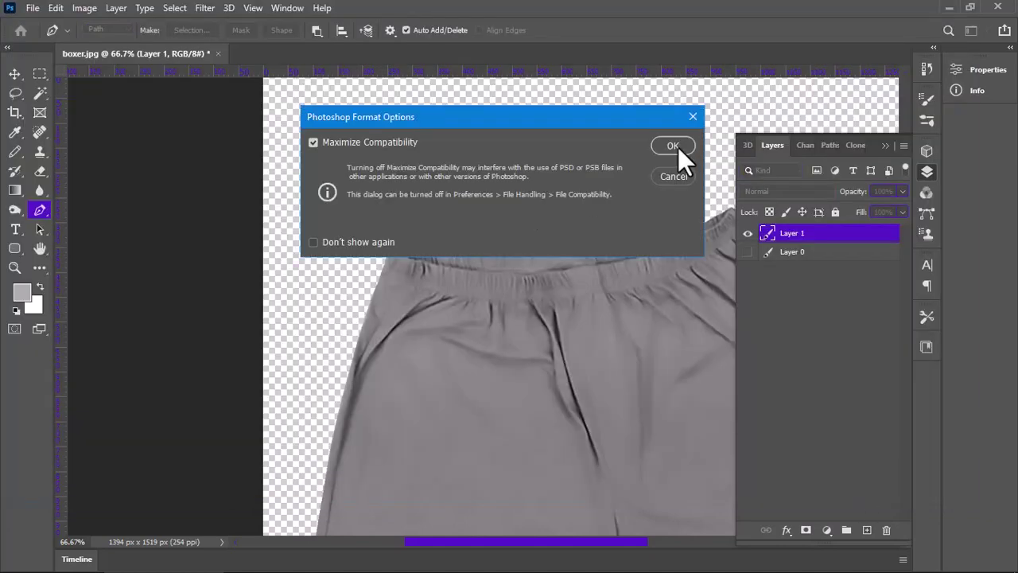
pyautogui.click(676, 145)
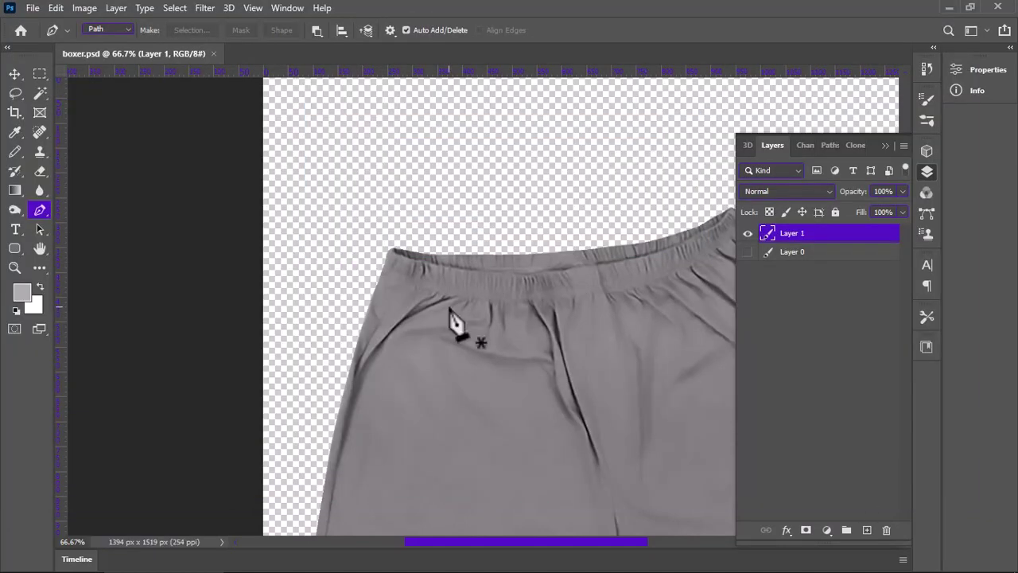
pyautogui.click(884, 145)
pyautogui.hotkey('ctrl', '-')
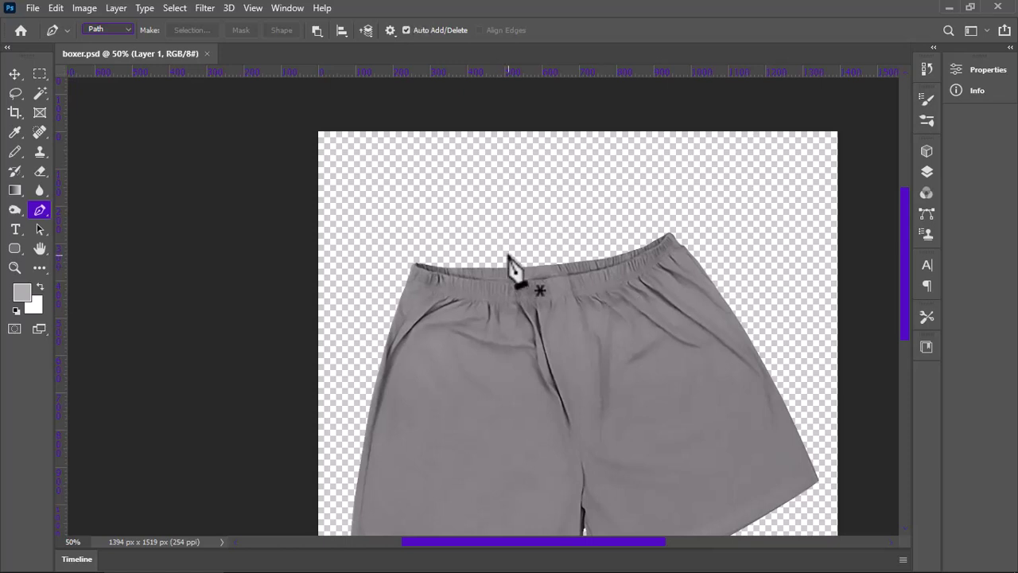
# Step: Show Layer 0 again and brighten the shorts almost to white with Levels
pyautogui.moveTo(534, 280); pyautogui.dragTo(473, 284)
pyautogui.click(926, 172)
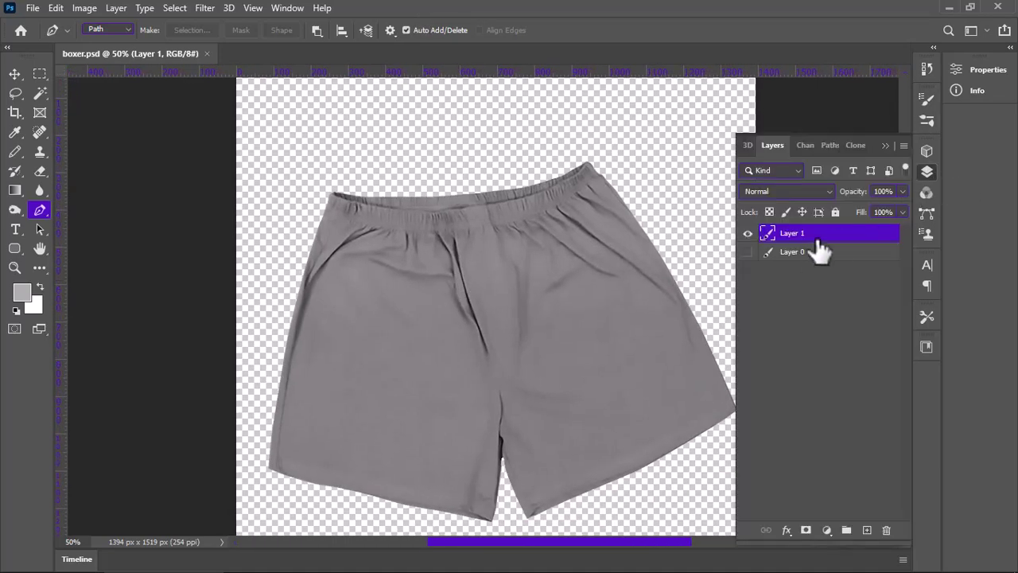
pyautogui.click(747, 251)
pyautogui.hotkey('ctrl', 'Return')
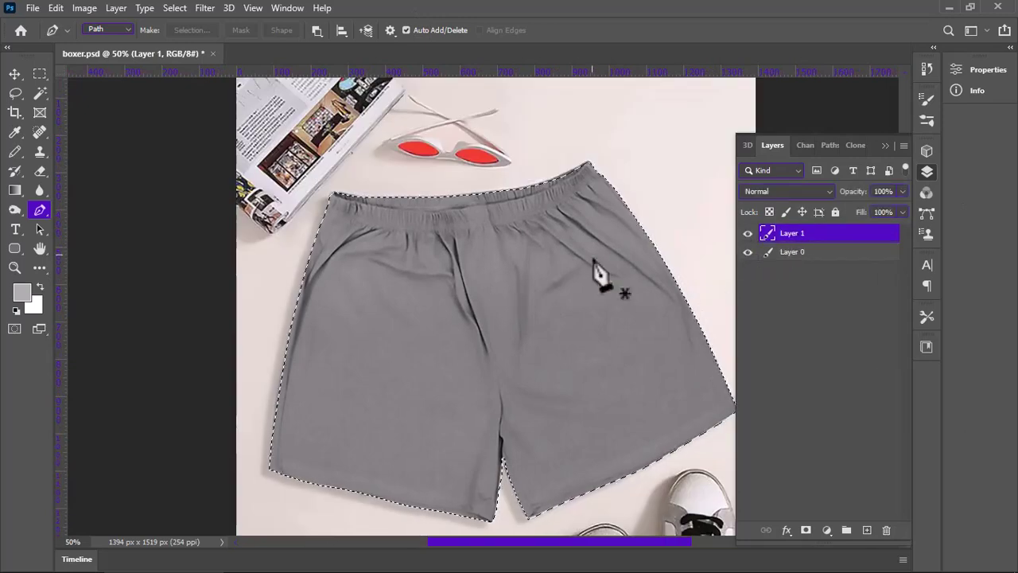
pyautogui.hotkey('ctrl', 'l')
pyautogui.moveTo(235, 308); pyautogui.dragTo(95, 310)
pyautogui.press('Return')
pyautogui.press('p')
pyautogui.hotkey('ctrl', 'd')
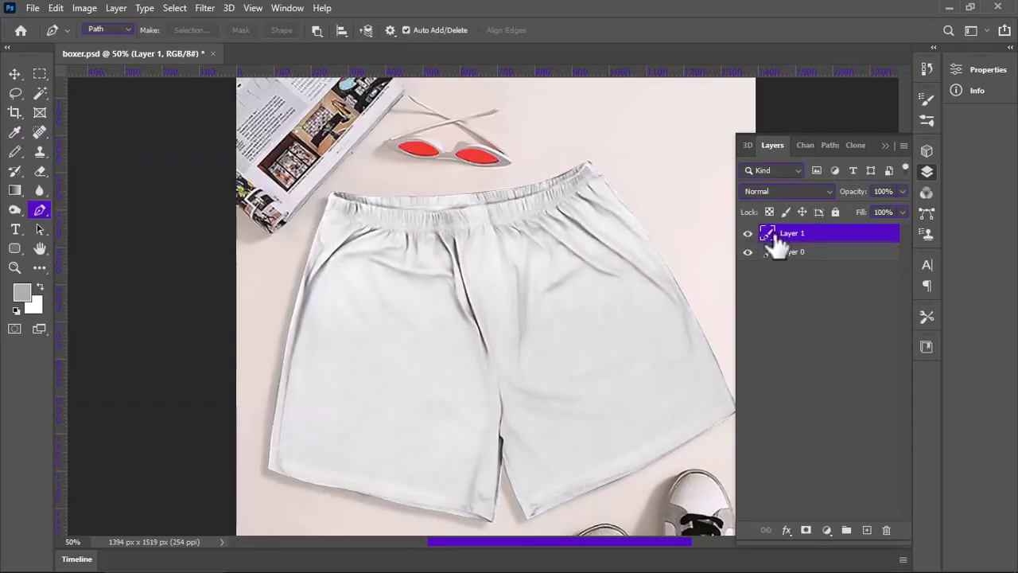
# Step: Duplicate the shorts layer and name the two layers BLOK and SHADING
pyautogui.hotkey('ctrl', 'j')
pyautogui.doubleClick(794, 252)
pyautogui.write('BLOK')
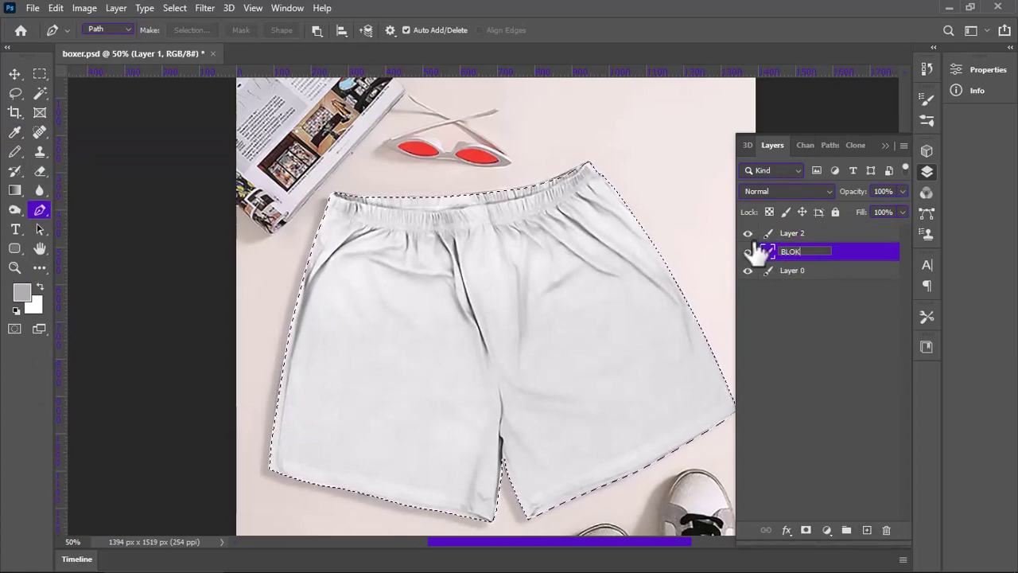
pyautogui.hotkey('shift', 'Tab')
pyautogui.write('SHADING')
pyautogui.press('Return')
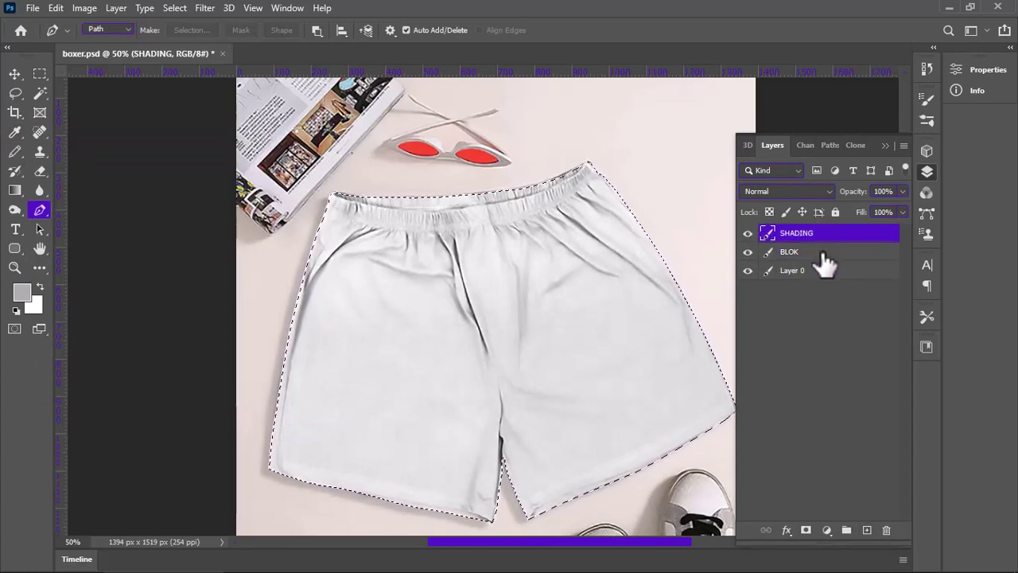
# Step: Hide SHADING and the photo, then fill the BLOK silhouette with solid white
pyautogui.click(928, 173)
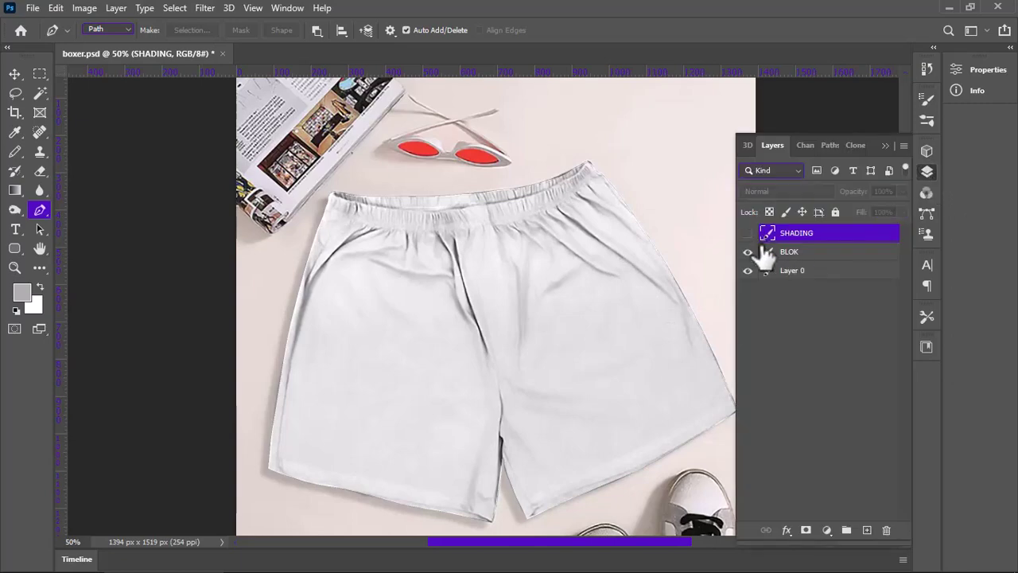
pyautogui.keyDown('alt'); pyautogui.click(748, 251); pyautogui.keyUp('alt')
pyautogui.click(775, 253)
pyautogui.hotkey('ctrl', 'BackSpace')
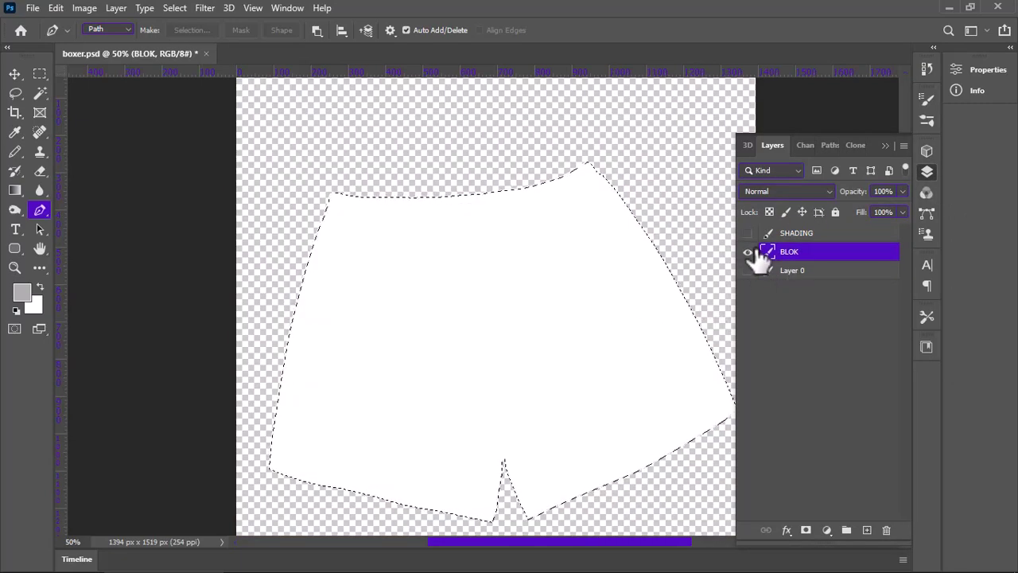
# Step: Toggle layers to compare SHADING over BLOK, then show the photo with SHADING active
pyautogui.keyDown('alt'); pyautogui.click(748, 252); pyautogui.keyUp('alt')
pyautogui.hotkey('alt', ']')
pyautogui.hotkey('alt', '[')
pyautogui.hotkey('alt', ']')
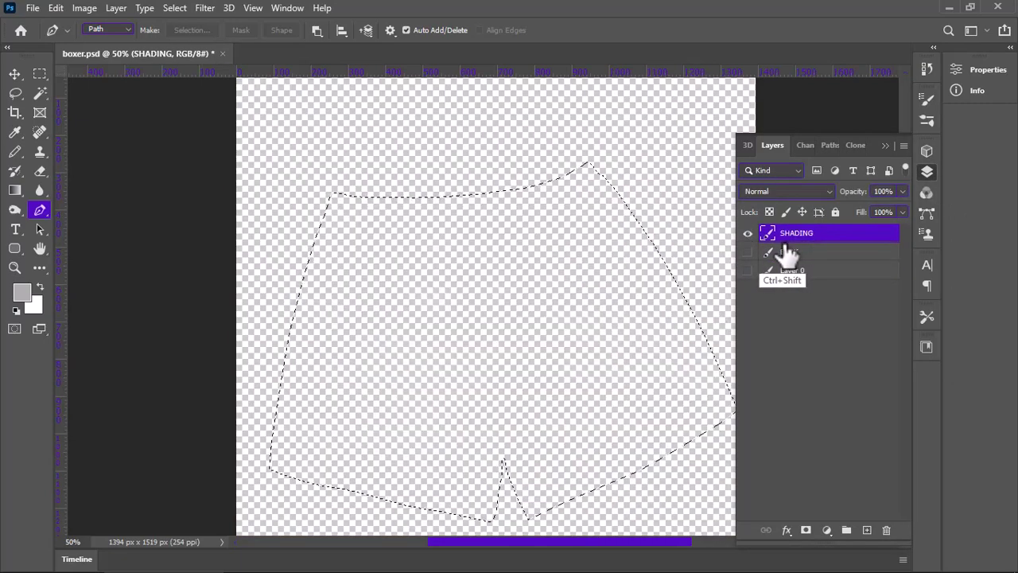
pyautogui.click(787, 253)
pyautogui.click(747, 251)
pyautogui.hotkey('alt', ']')
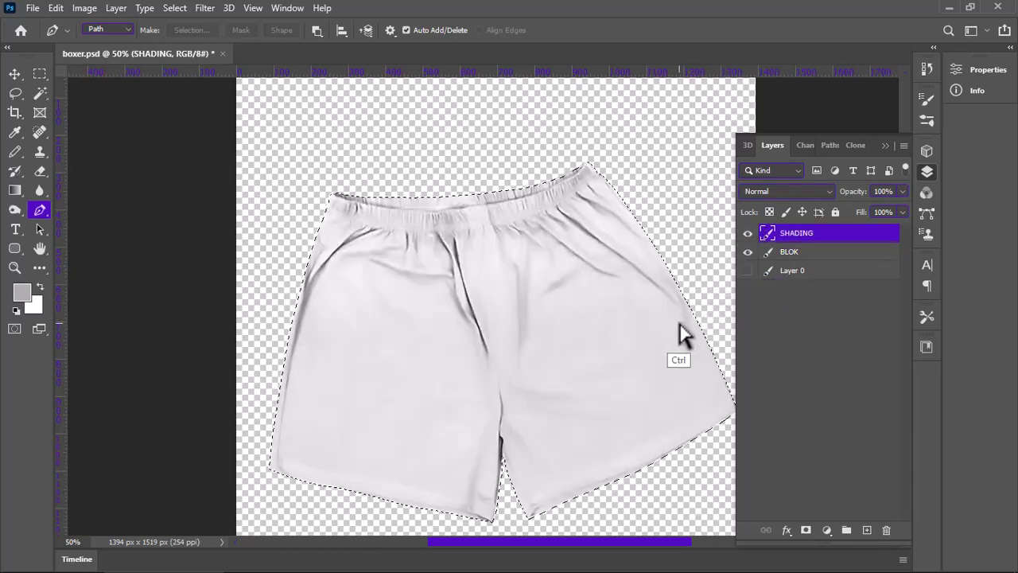
pyautogui.click(748, 270)
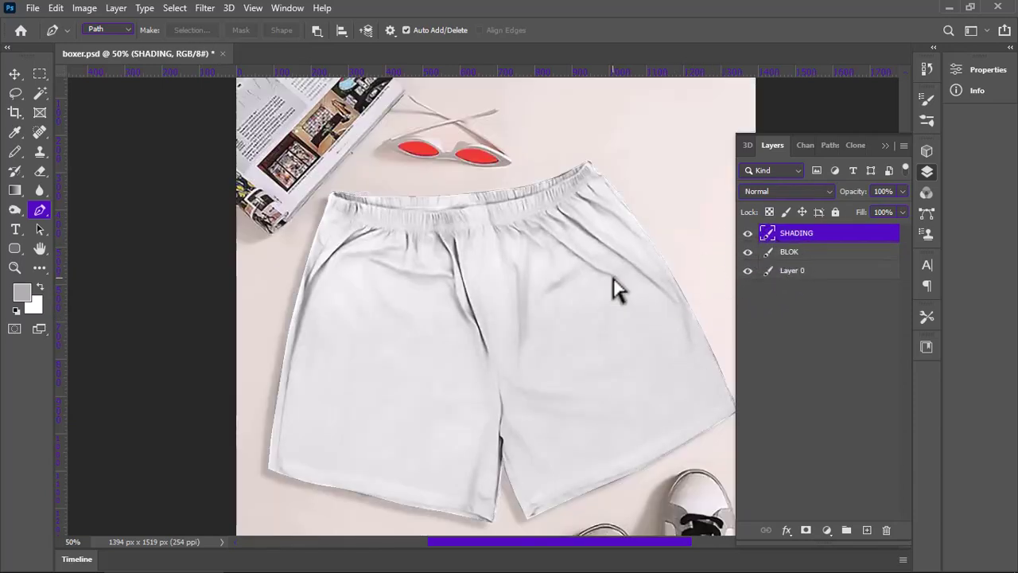
pyautogui.click(812, 251)
pyautogui.hotkey('alt', ']')
pyautogui.click(85, 8)
pyautogui.moveTo(108, 46)
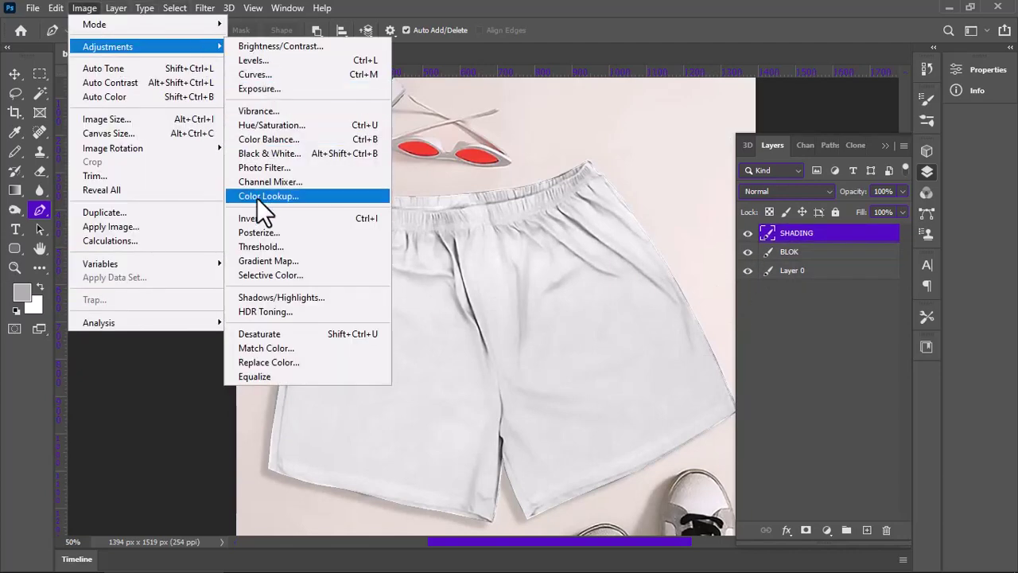
# Step: Apply Curves to SHADING with a midtone point and pulled-down highlights
pyautogui.click(254, 73)
pyautogui.click(602, 254)
pyautogui.moveTo(643, 68); pyautogui.dragTo(735, 65)
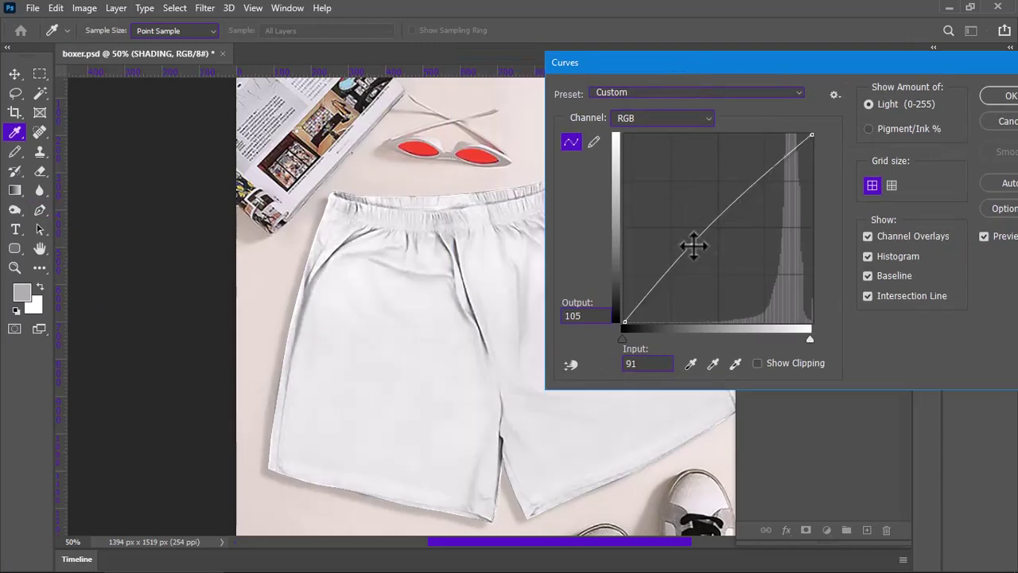
pyautogui.moveTo(754, 189); pyautogui.dragTo(768, 172)
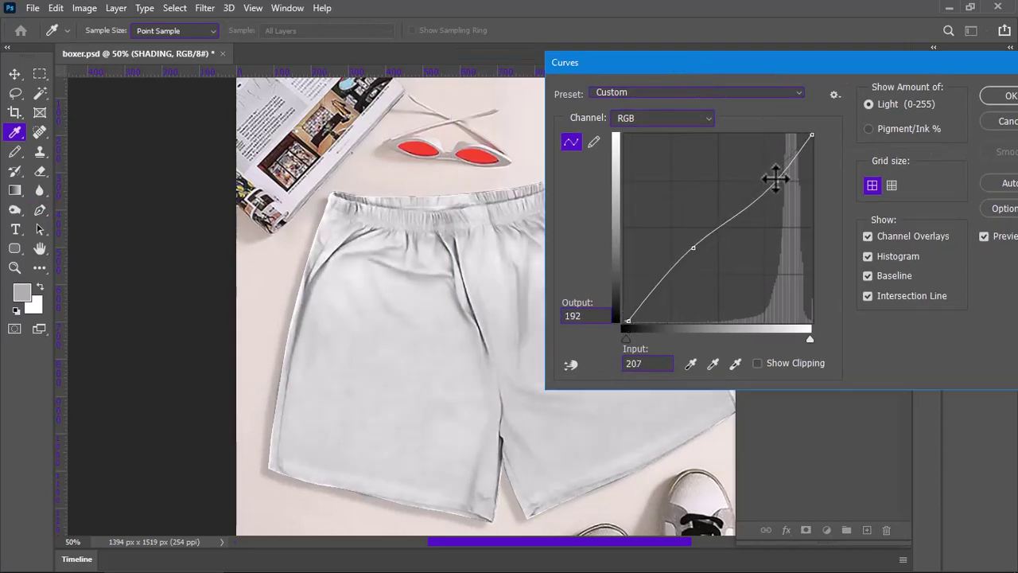
pyautogui.click(1009, 95)
# Step: Select the BLOK layer and switch to the Smudge tool
pyautogui.click(790, 253)
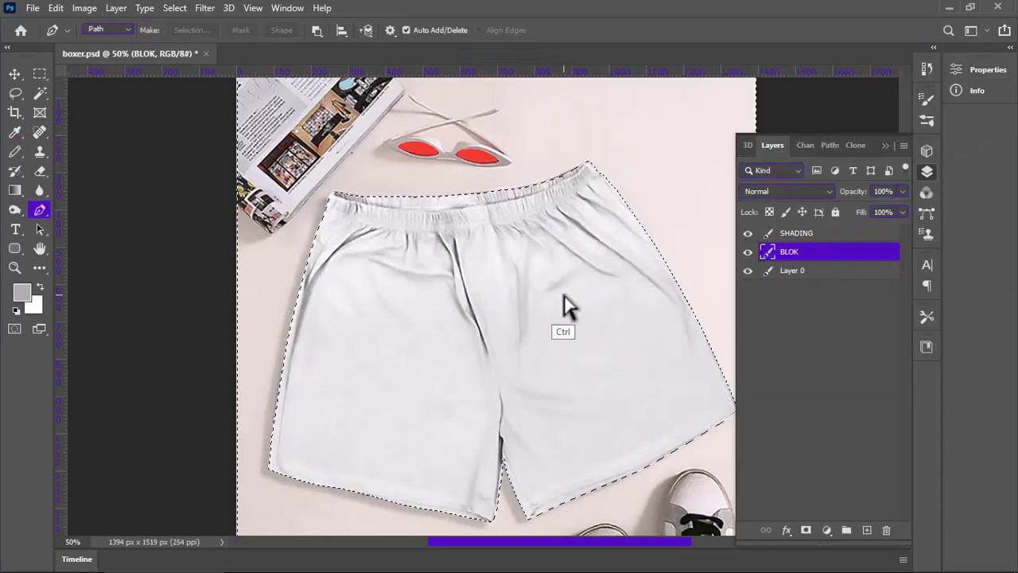
pyautogui.hotkey('ctrl', '+')
pyautogui.click(39, 190)
pyautogui.click(104, 219)
# Step: Select the SHADING layer and toggle its visibility to compare the shading
pyautogui.click(787, 270)
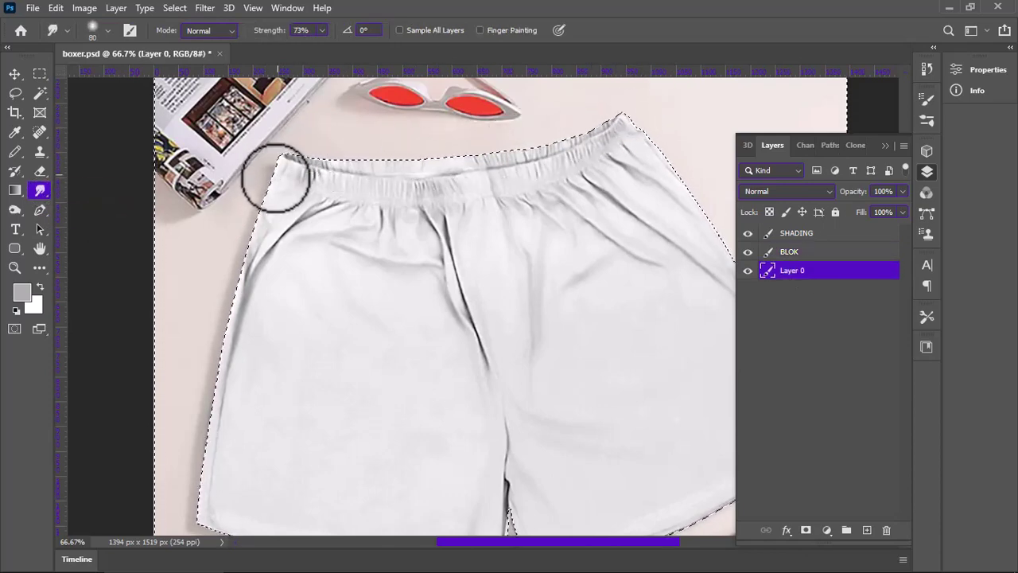
pyautogui.moveTo(568, 508); pyautogui.dragTo(413, 412)
pyautogui.click(792, 251)
pyautogui.click(795, 232)
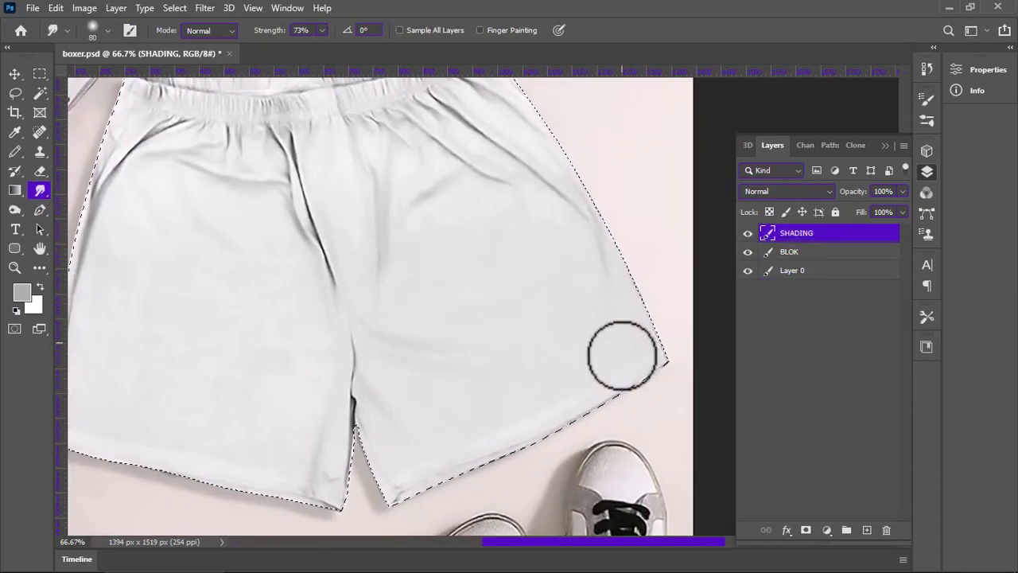
pyautogui.scroll(3, 299, 517)
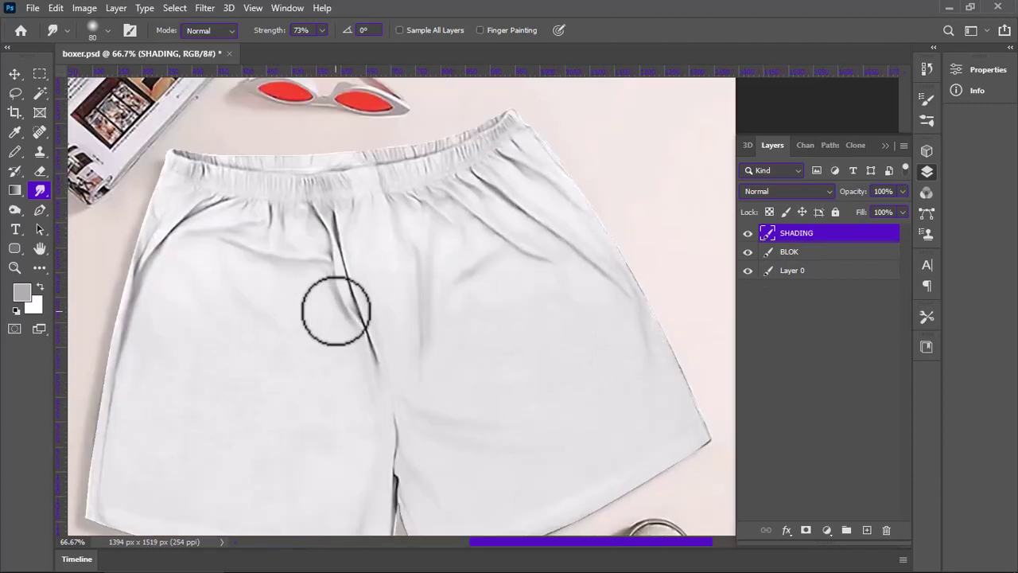
pyautogui.scroll(1, 329, 307)
pyautogui.click(748, 232)
pyautogui.keyDown('ctrl'); pyautogui.click(767, 232); pyautogui.keyUp('ctrl')
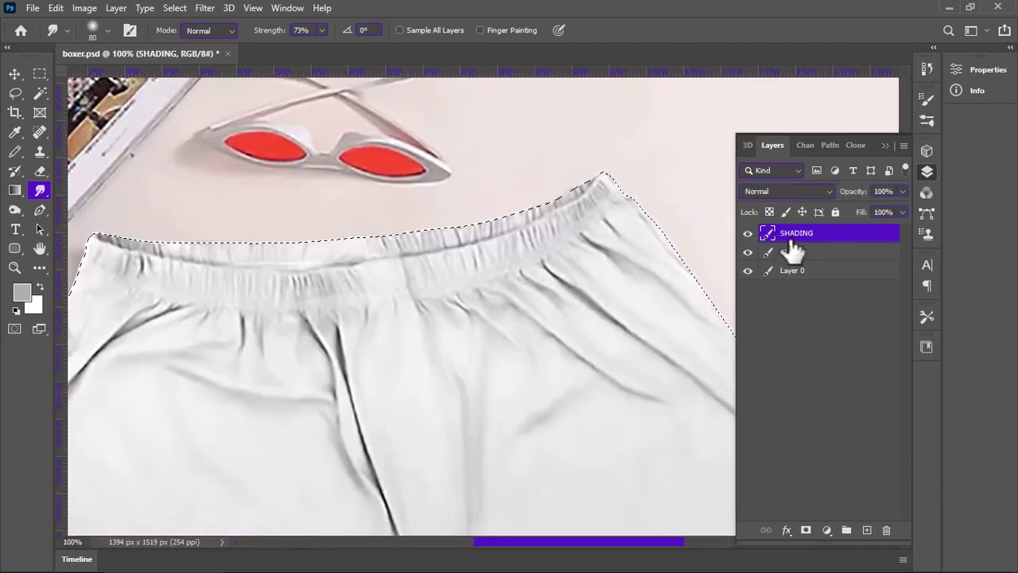
# Step: Pan around the mockup's waistband and edges to inspect the shading
pyautogui.scroll(1, 296, 239)
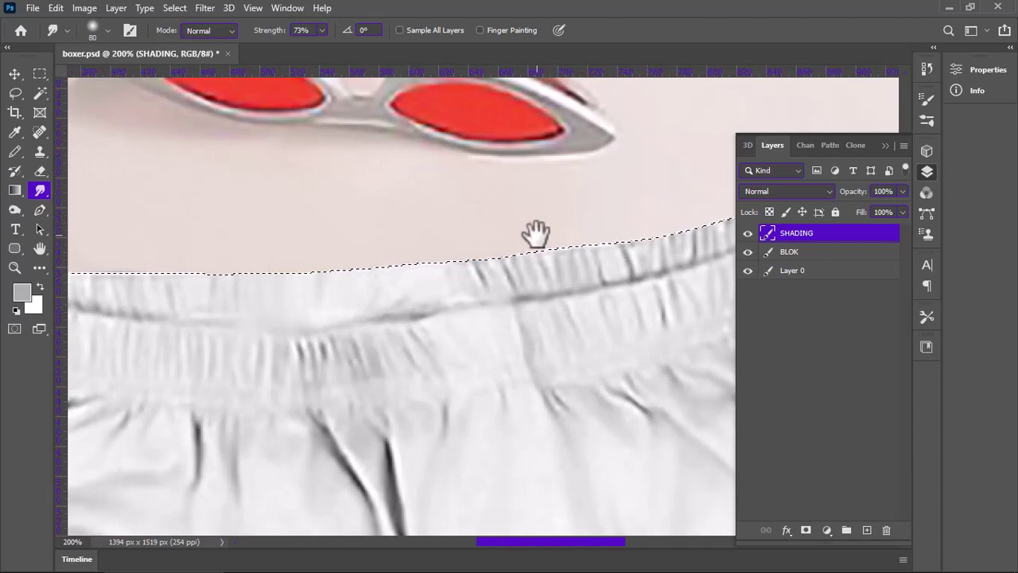
pyautogui.moveTo(536, 231); pyautogui.dragTo(543, 277)
pyautogui.hscroll(5, 603, 230)
pyautogui.scroll(-3, 562, 266)
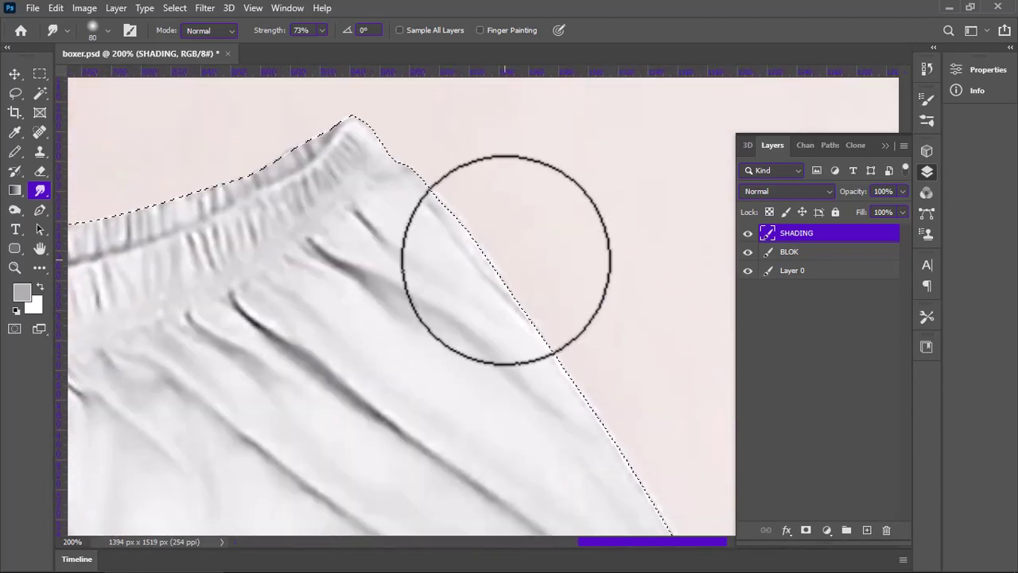
pyautogui.scroll(-3, 506, 255)
pyautogui.scroll(-4, 546, 269)
pyautogui.hscroll(2, 546, 269)
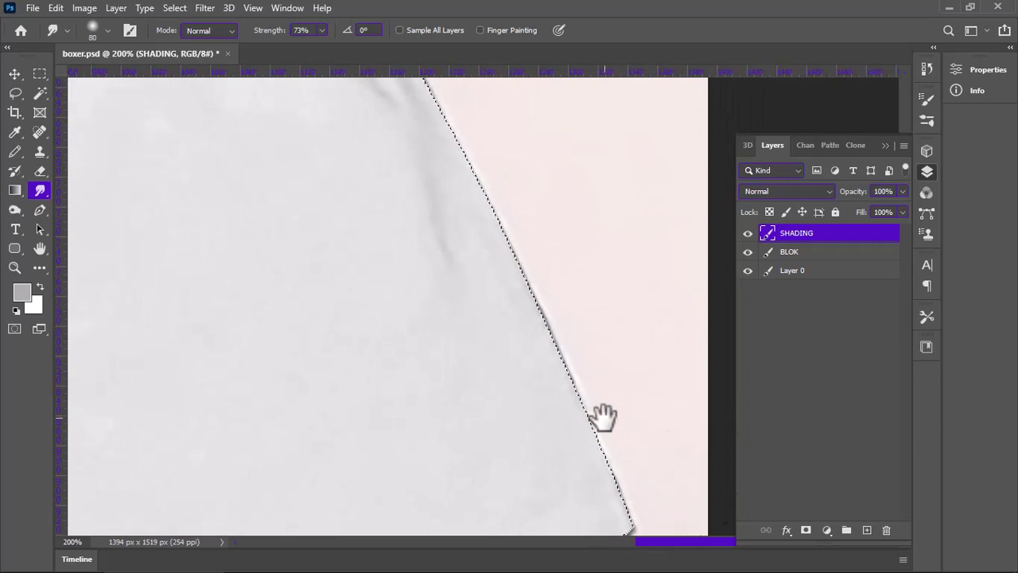
pyautogui.hscroll(-3, 556, 413)
pyautogui.scroll(-5, 422, 437)
pyautogui.scroll(-3, 239, 398)
pyautogui.hscroll(5, 663, 284)
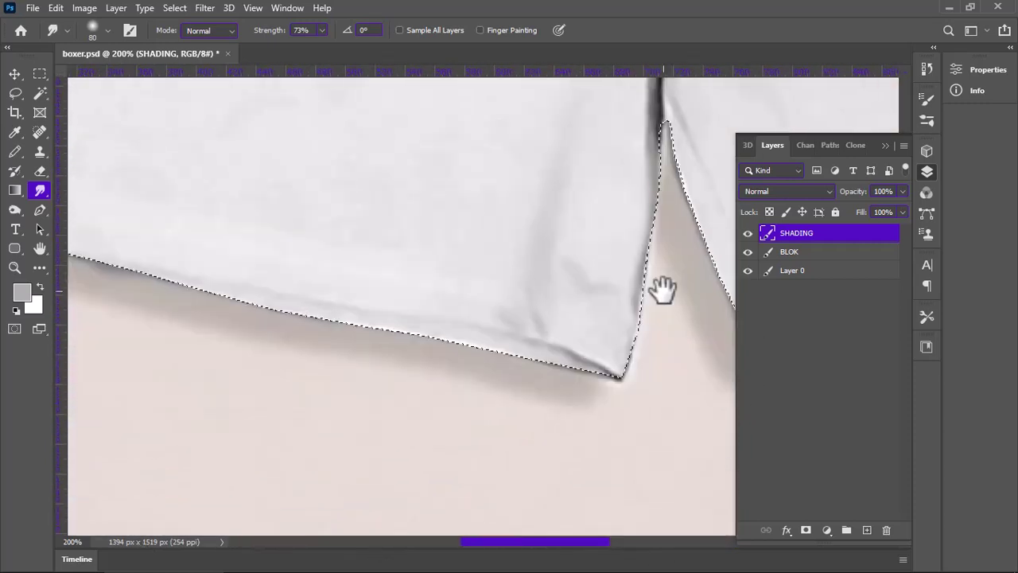
pyautogui.hscroll(-3, 454, 382)
pyautogui.hscroll(-3, 461, 391)
pyautogui.scroll(-3, 239, 231)
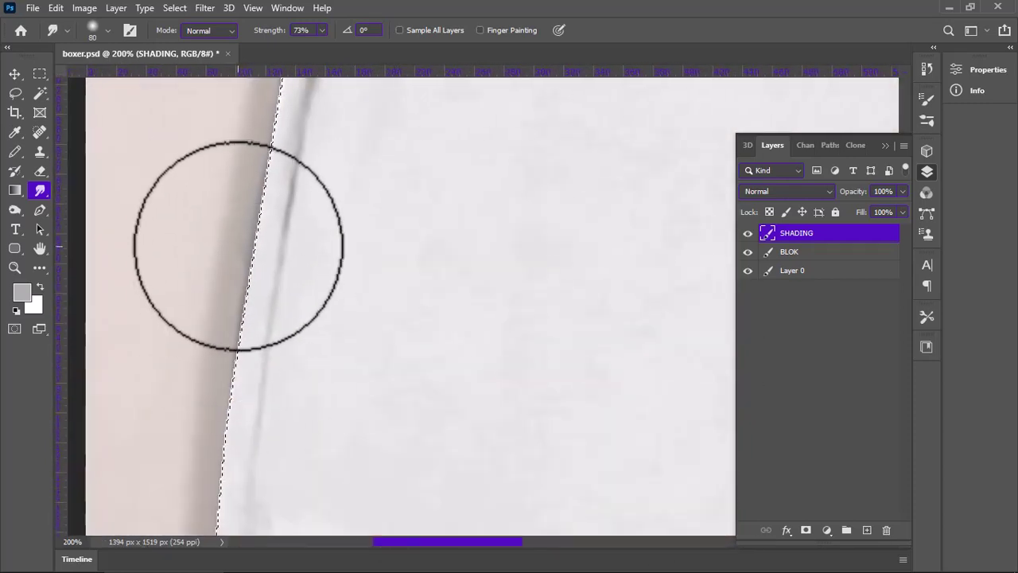
pyautogui.hscroll(-1, 239, 239)
pyautogui.scroll(3, 278, 207)
pyautogui.scroll(5, 271, 183)
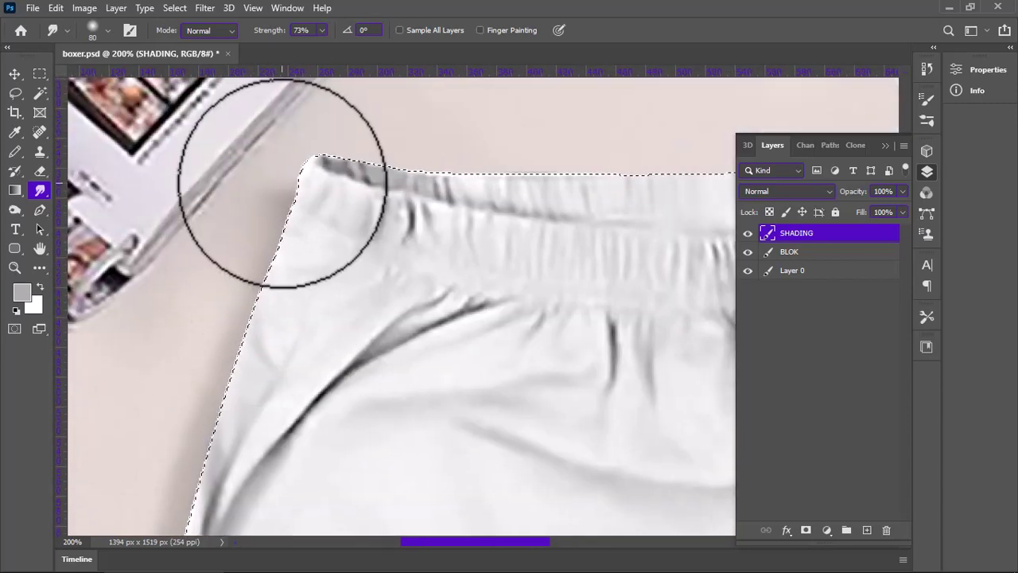
pyautogui.hscroll(5, 501, 191)
pyautogui.scroll(2, 477, 211)
pyautogui.scroll(-3, 467, 219)
pyautogui.scroll(-2, 462, 235)
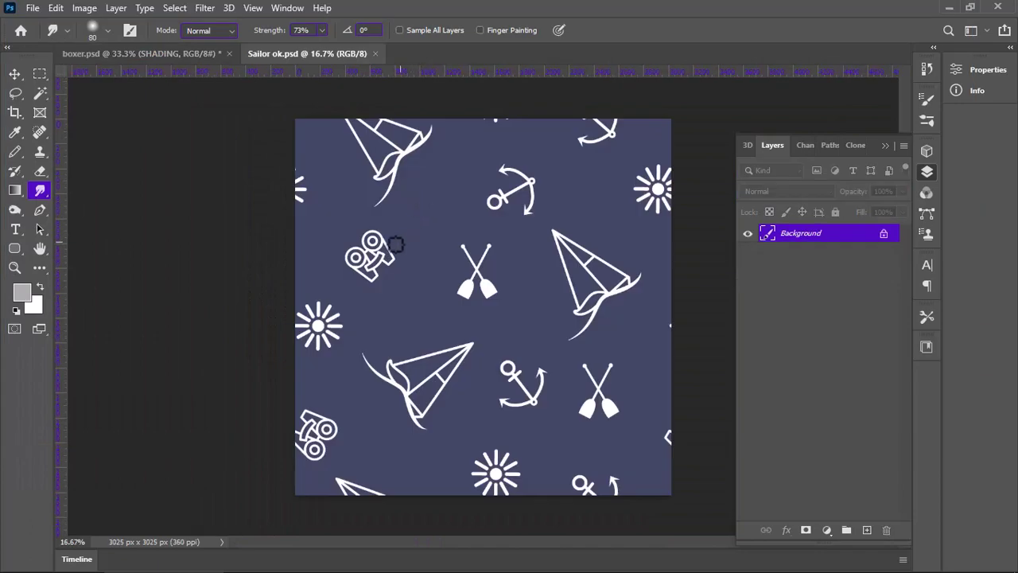
# Step: Show the Info panel in centimeters and marquee a sailboat motif to measure it
pyautogui.click(39, 74)
pyautogui.click(287, 8)
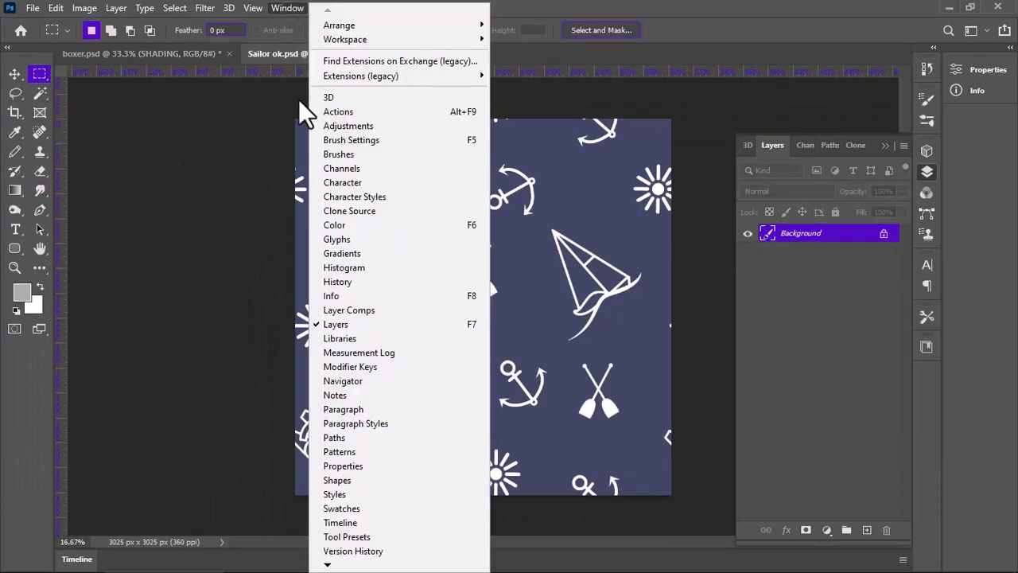
pyautogui.click(334, 295)
pyautogui.click(793, 149)
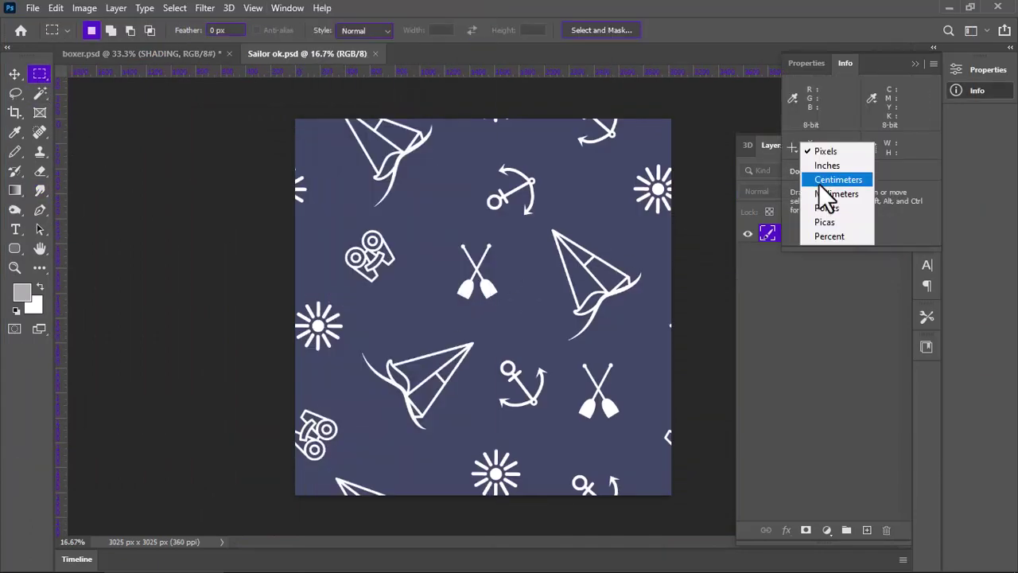
pyautogui.click(821, 181)
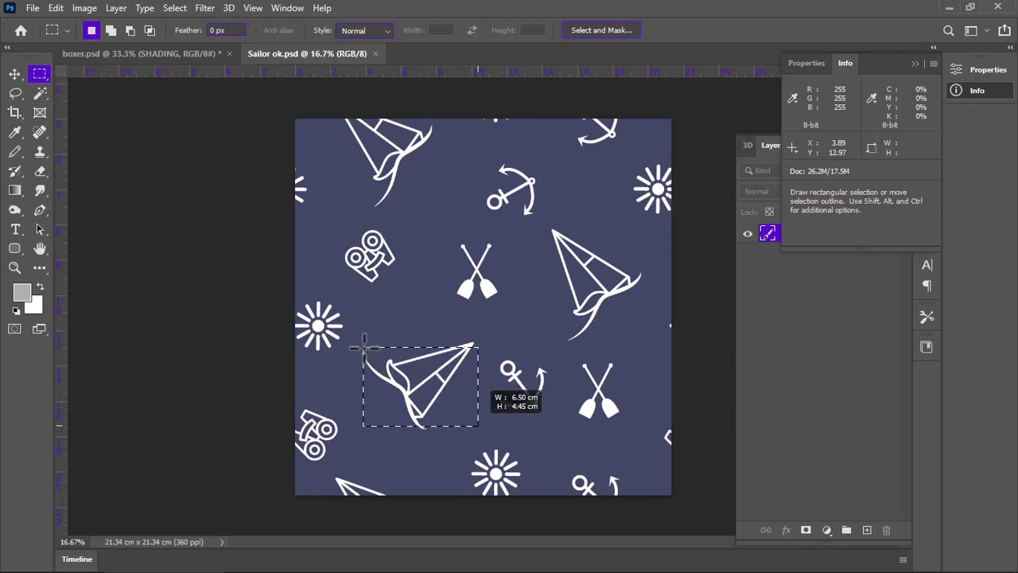
pyautogui.moveTo(444, 405); pyautogui.dragTo(478, 430)
pyautogui.click(481, 422)
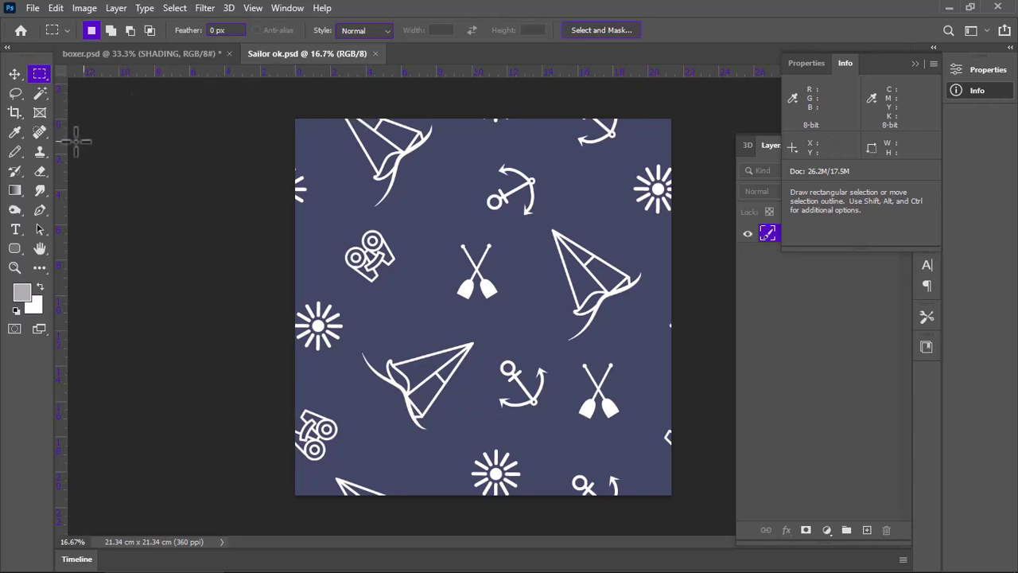
# Step: Set the navy spot channel's ink colour to black (000000)
pyautogui.click(40, 93)
pyautogui.hotkey('ctrl', 'a')
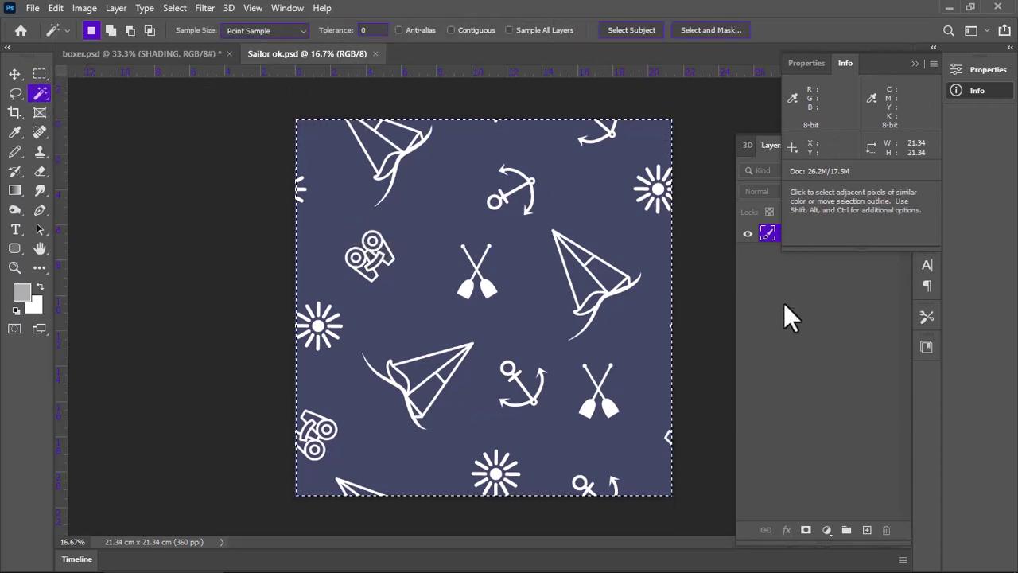
pyautogui.click(799, 145)
pyautogui.click(783, 236)
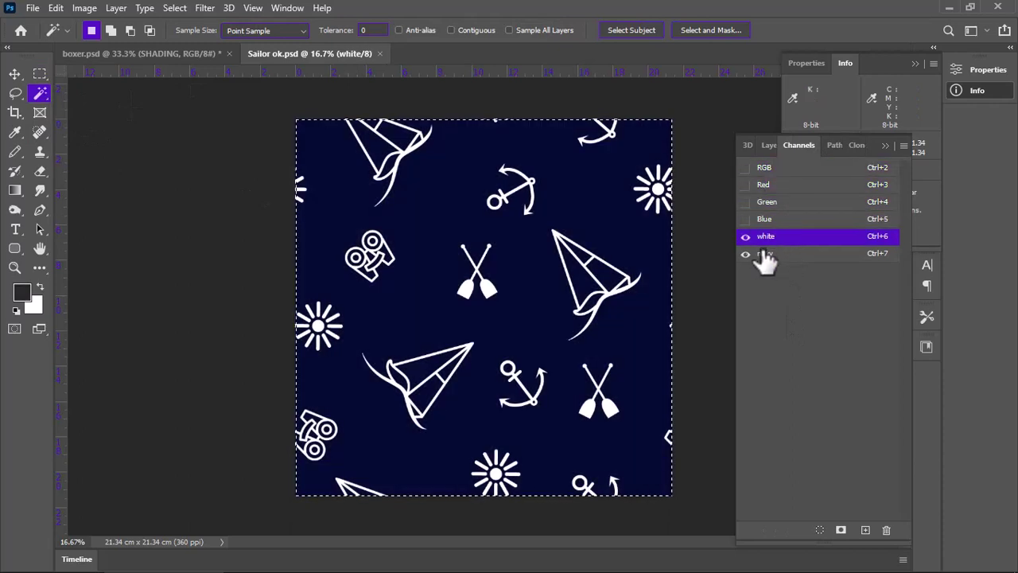
pyautogui.doubleClick(765, 261)
pyautogui.click(541, 96)
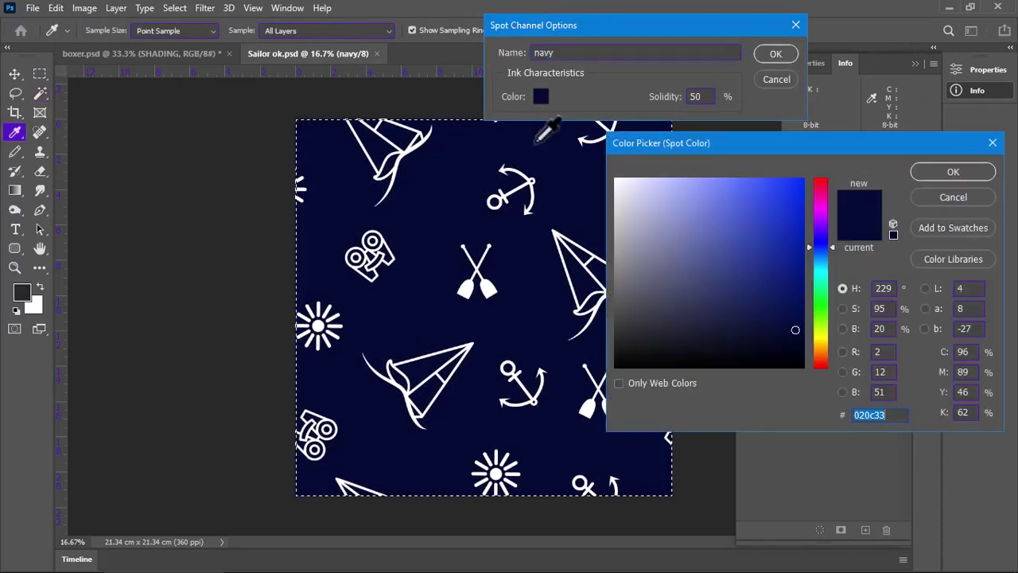
pyautogui.write('000000')
pyautogui.click(948, 171)
pyautogui.click(777, 51)
# Step: Delete the colour channels and add a new alpha channel moved to the top
pyautogui.press('w')
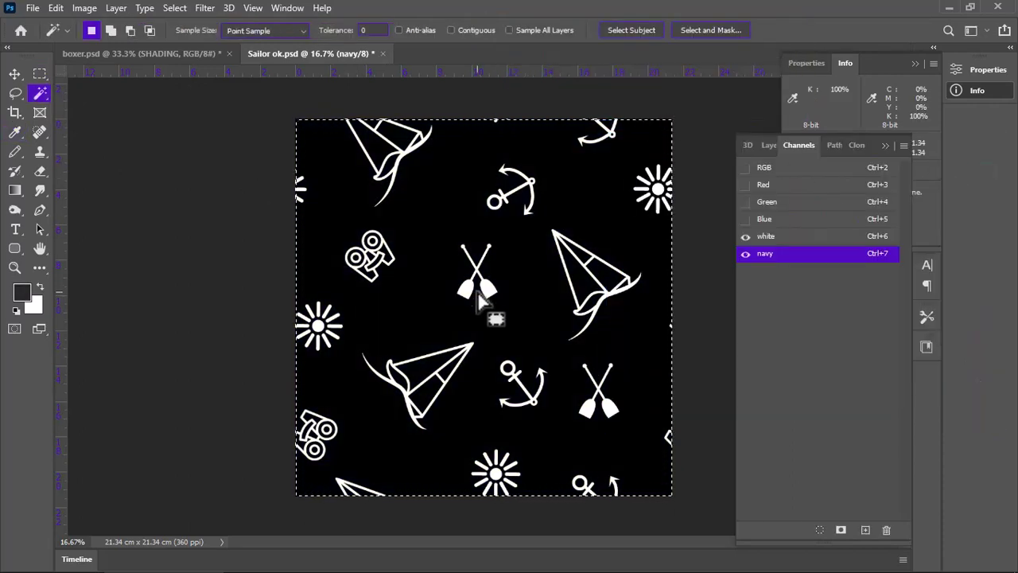
pyautogui.click(820, 168)
pyautogui.click(886, 528)
pyautogui.click(439, 226)
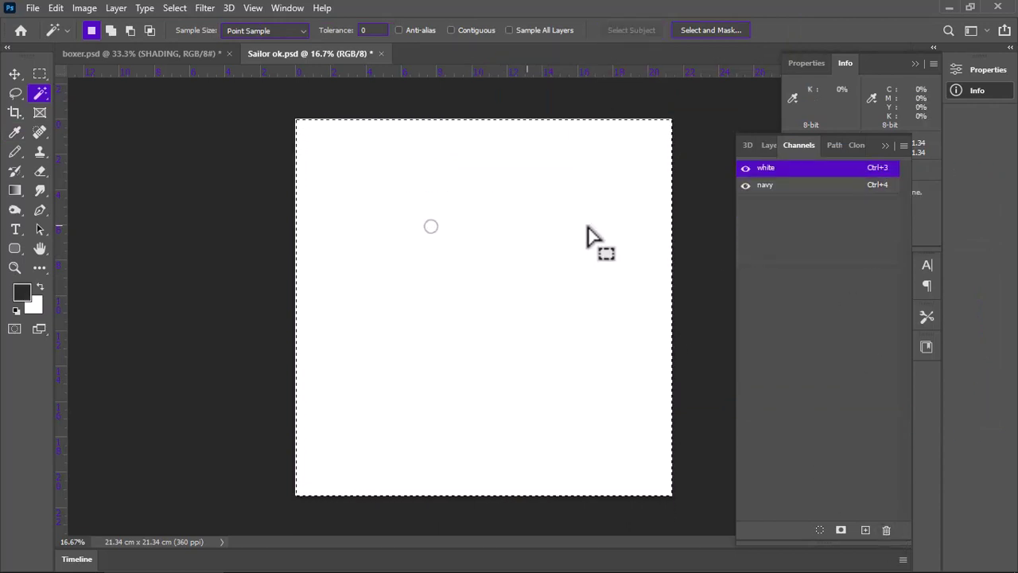
pyautogui.click(866, 529)
pyautogui.moveTo(809, 203); pyautogui.dragTo(808, 169)
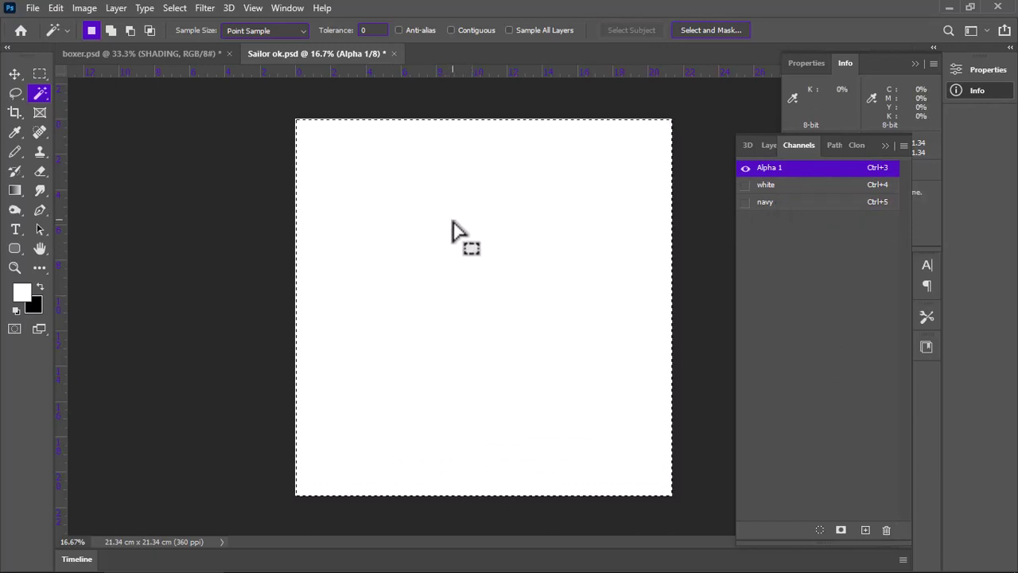
# Step: Convert the document to Grayscale, then to RGB, and merge the spot channels
pyautogui.hotkey('alt', 'i')
pyautogui.press('m')
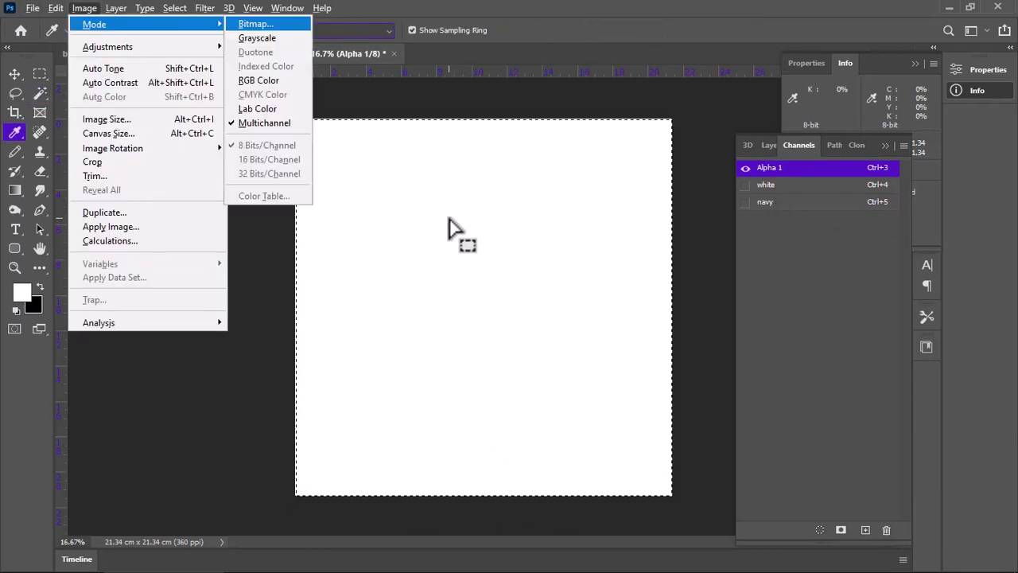
pyautogui.press('g')
pyautogui.hotkey('alt', 'i')
pyautogui.press('m')
pyautogui.press('r')
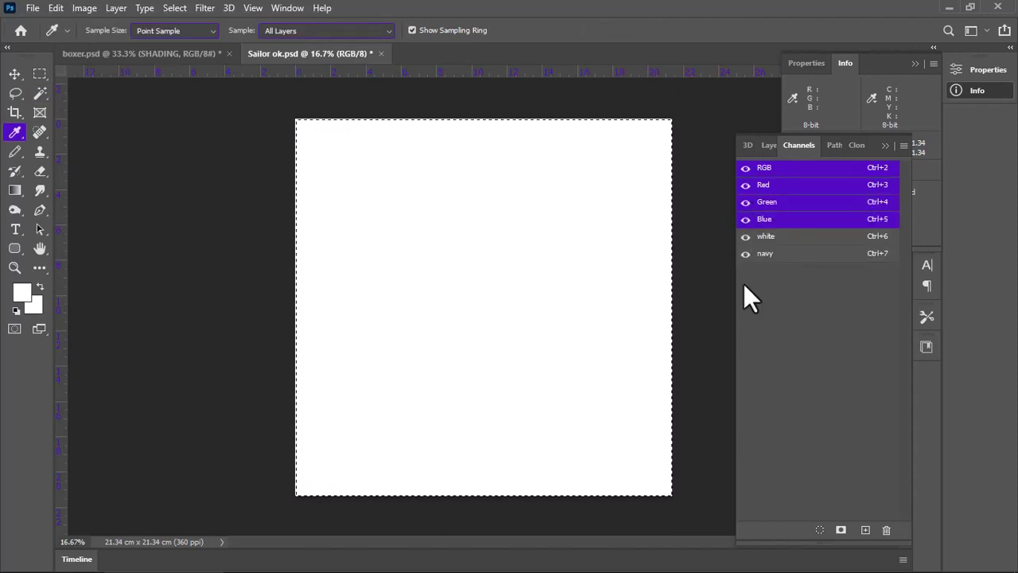
pyautogui.click(745, 253)
pyautogui.keyDown('shift'); pyautogui.click(748, 253); pyautogui.keyUp('shift')
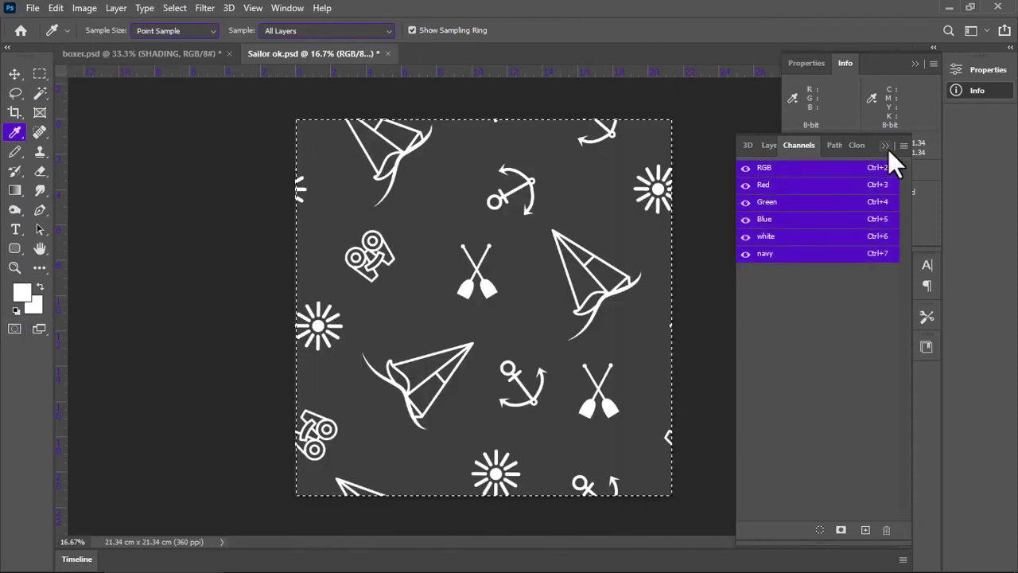
pyautogui.click(904, 145)
pyautogui.click(944, 221)
# Step: Save the pattern as the JPEG 'Sailor ok' with the default quality settings
pyautogui.hotkey('ctrl', 'shift', 's')
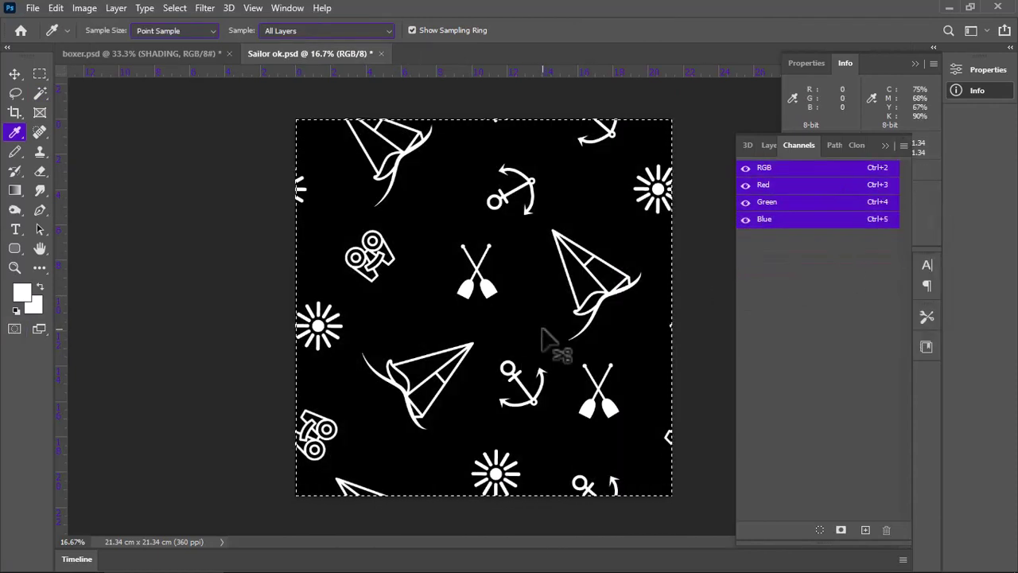
pyautogui.click(237, 372)
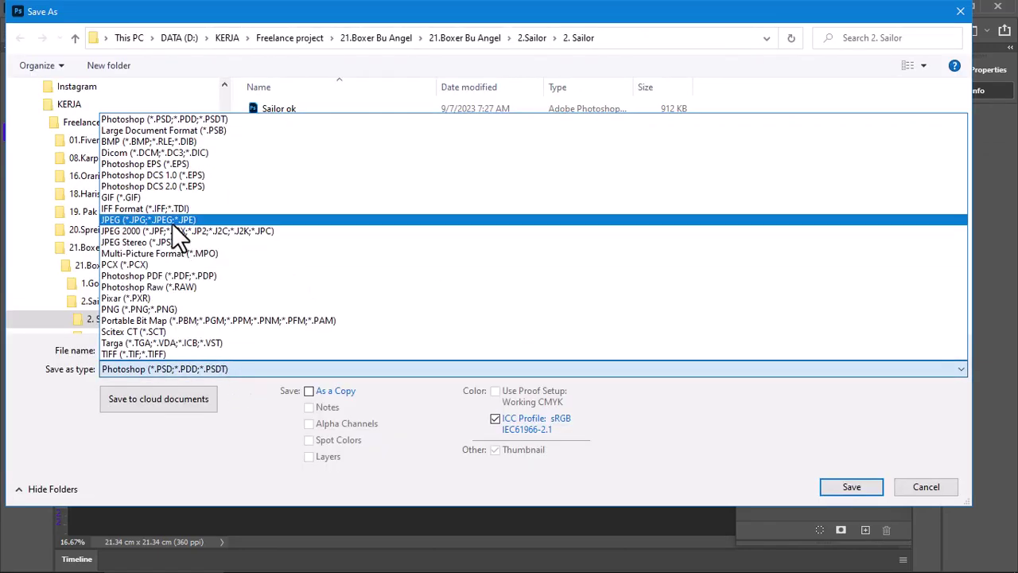
pyautogui.click(172, 221)
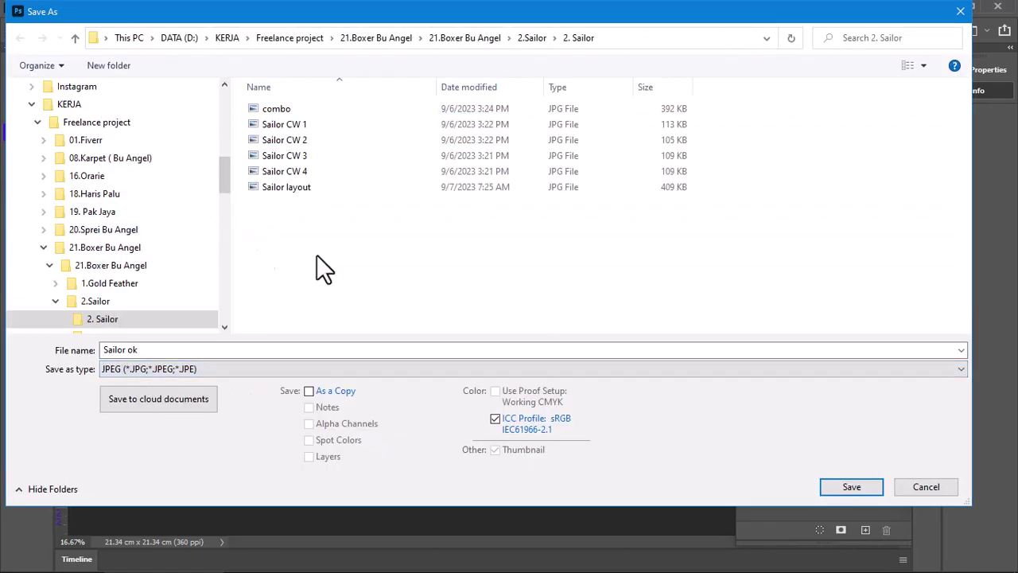
pyautogui.click(849, 488)
pyautogui.click(832, 488)
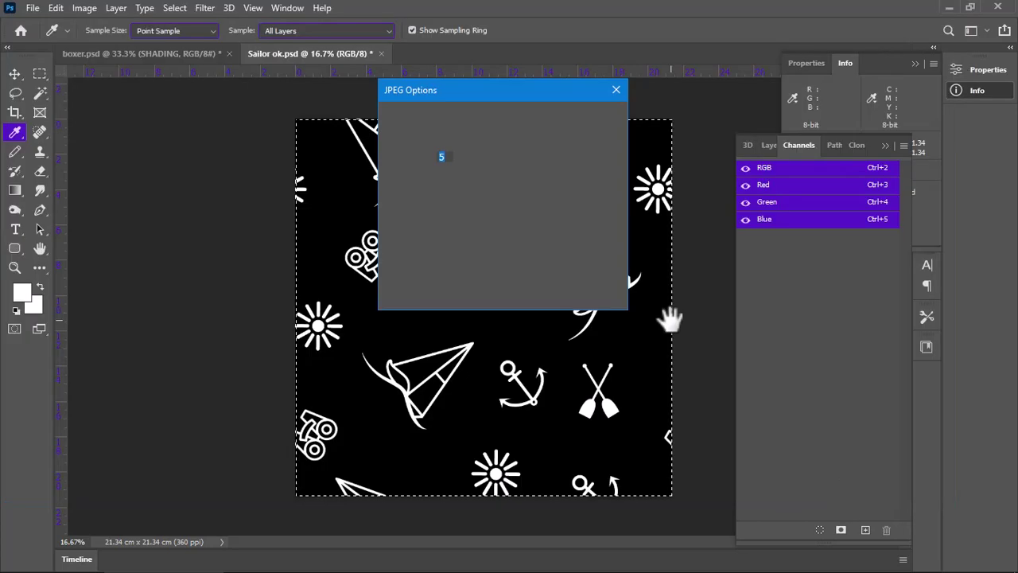
pyautogui.click(595, 117)
# Step: Close the sailor pattern and add a new layer above BLOK with a white rectangle covering the shorts
pyautogui.click(374, 53)
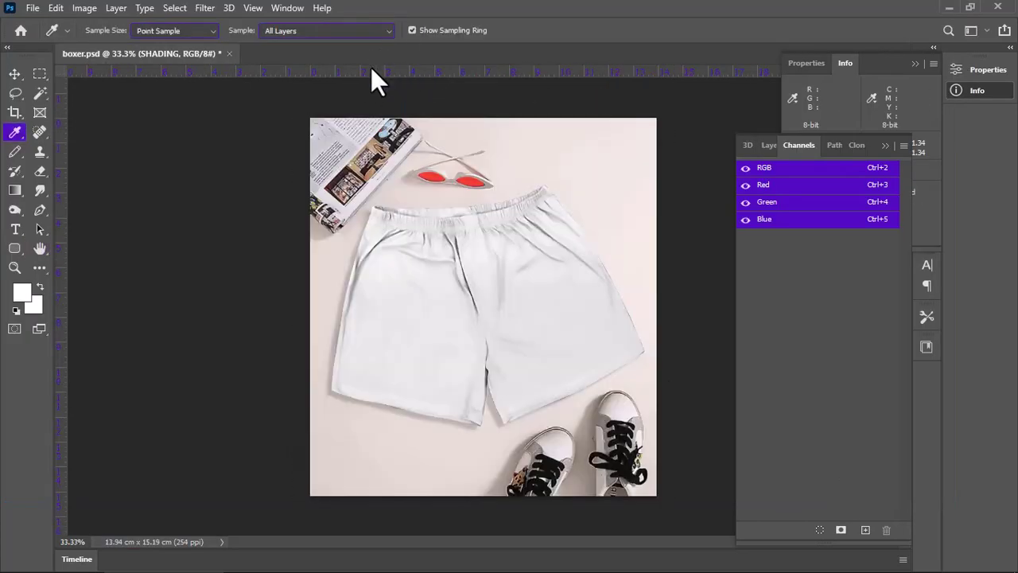
pyautogui.click(769, 145)
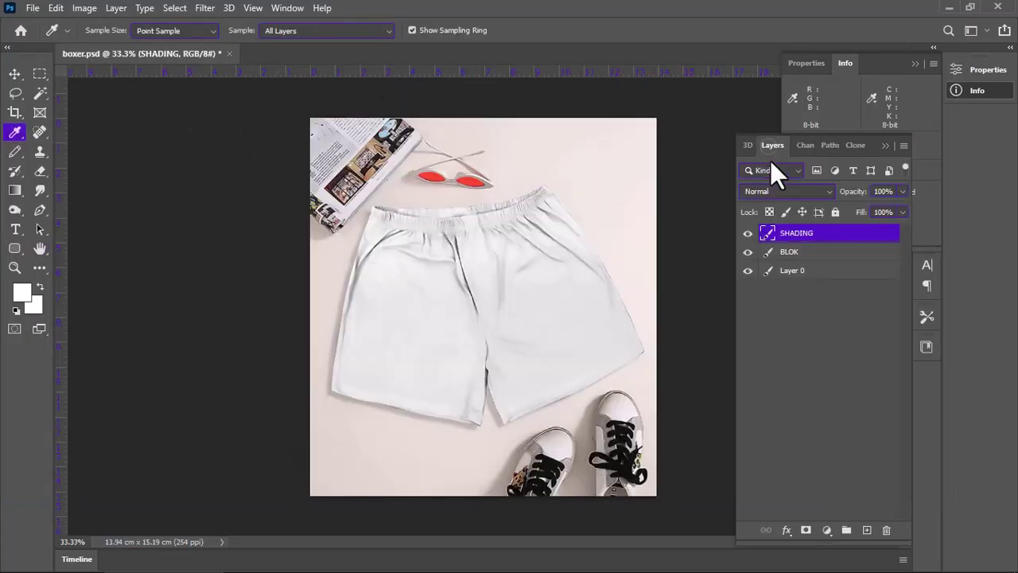
pyautogui.click(811, 253)
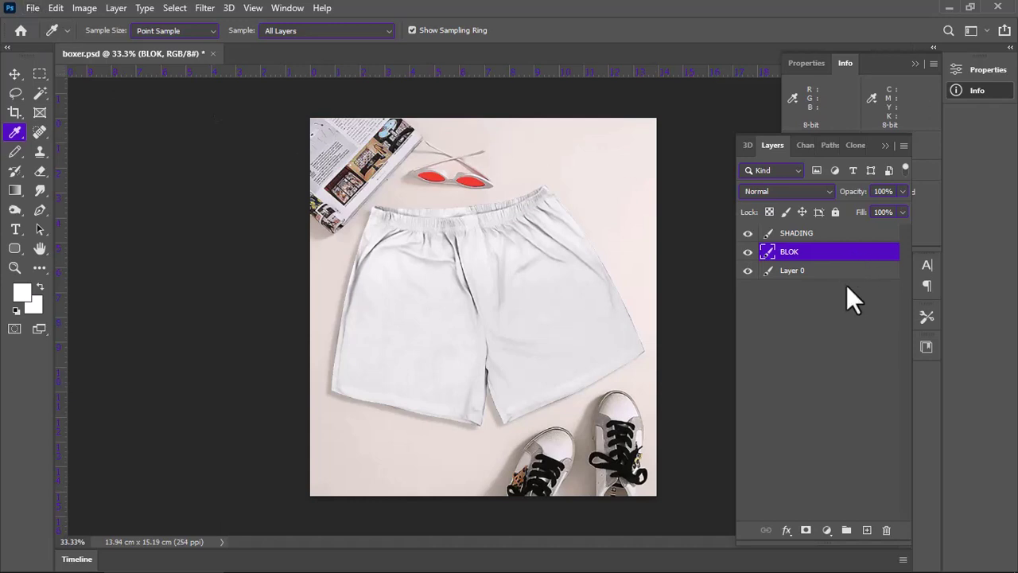
pyautogui.click(865, 529)
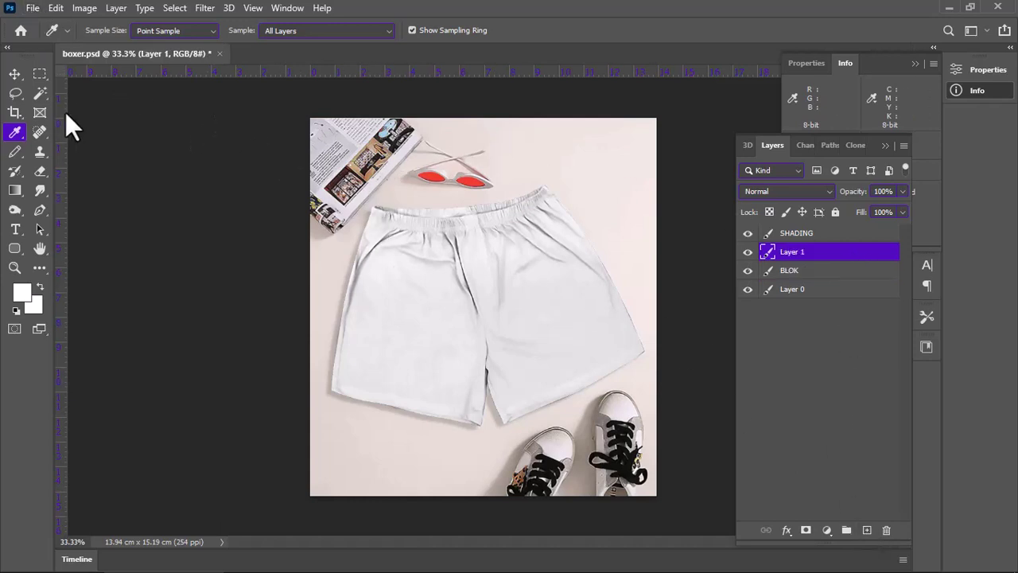
pyautogui.click(39, 74)
pyautogui.moveTo(333, 162); pyautogui.dragTo(653, 444)
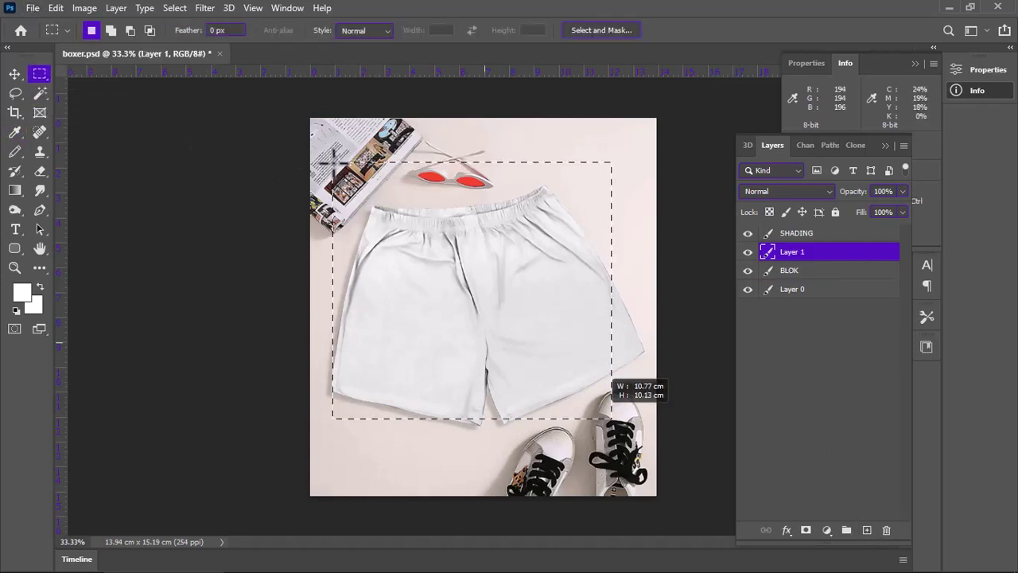
pyautogui.moveTo(587, 341); pyautogui.dragTo(575, 341)
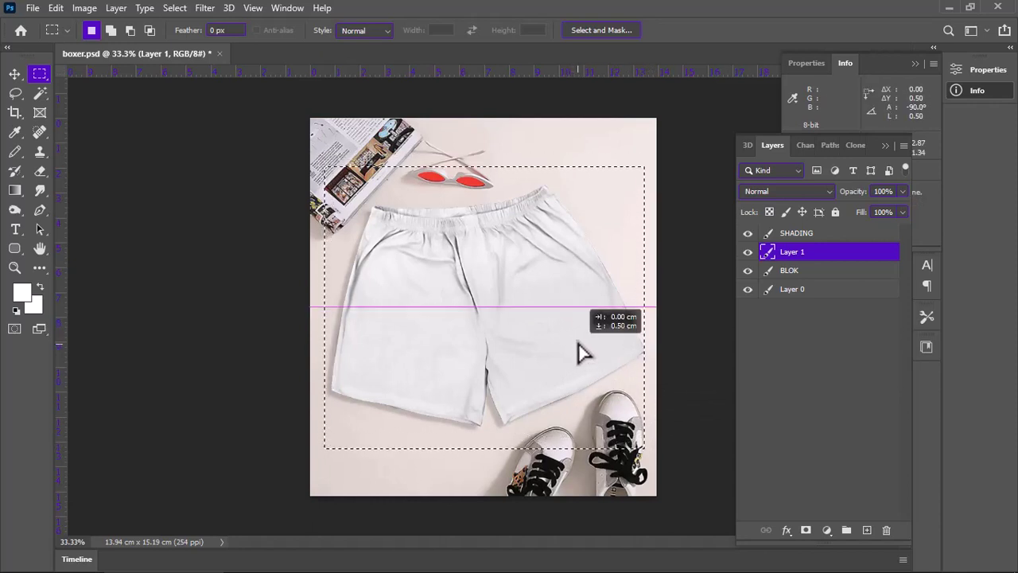
pyautogui.hotkey('alt', 'BackSpace')
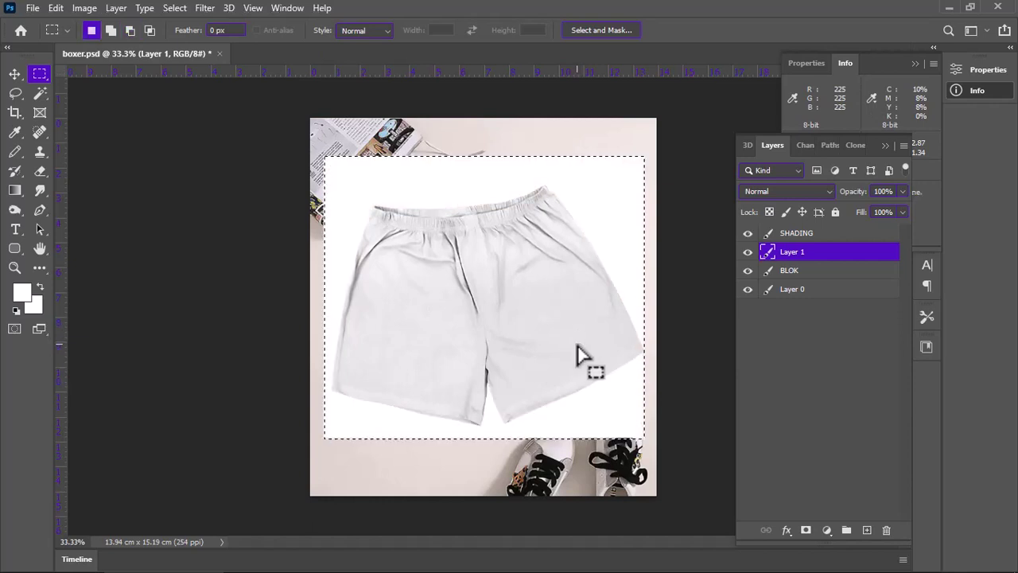
# Step: Hide SHADING, clip Layer 1 to BLOK, convert it to a smart object and open its contents
pyautogui.click(747, 233)
pyautogui.rightClick(831, 254)
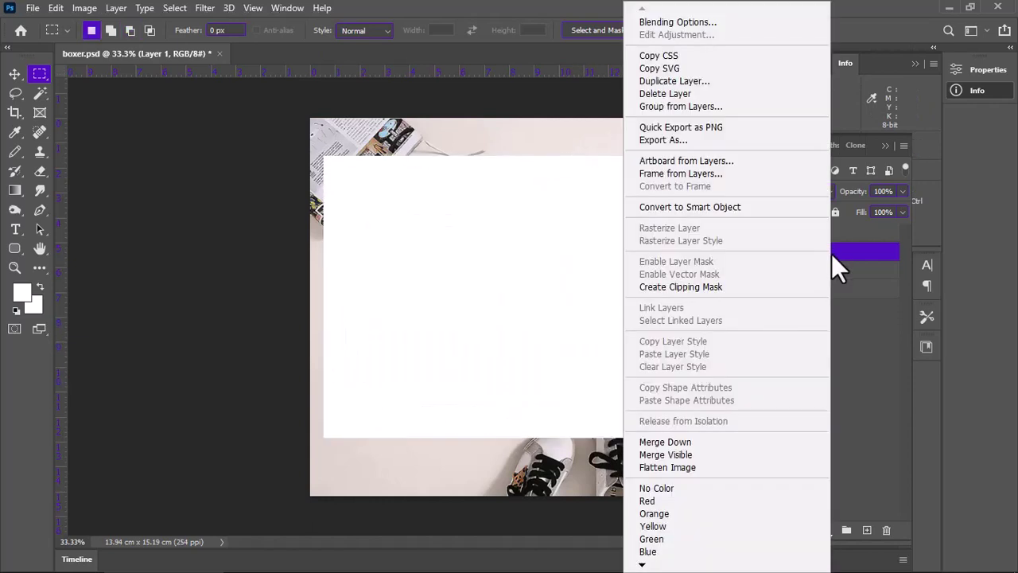
pyautogui.click(702, 288)
pyautogui.hotkey('alt', ']')
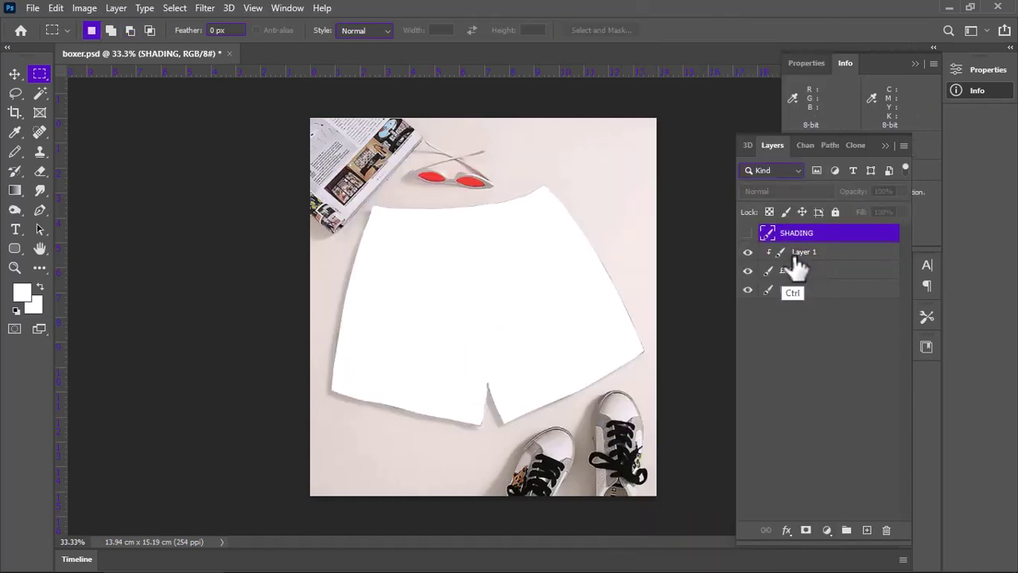
pyautogui.click(789, 256)
pyautogui.rightClick(804, 253)
pyautogui.click(867, 198)
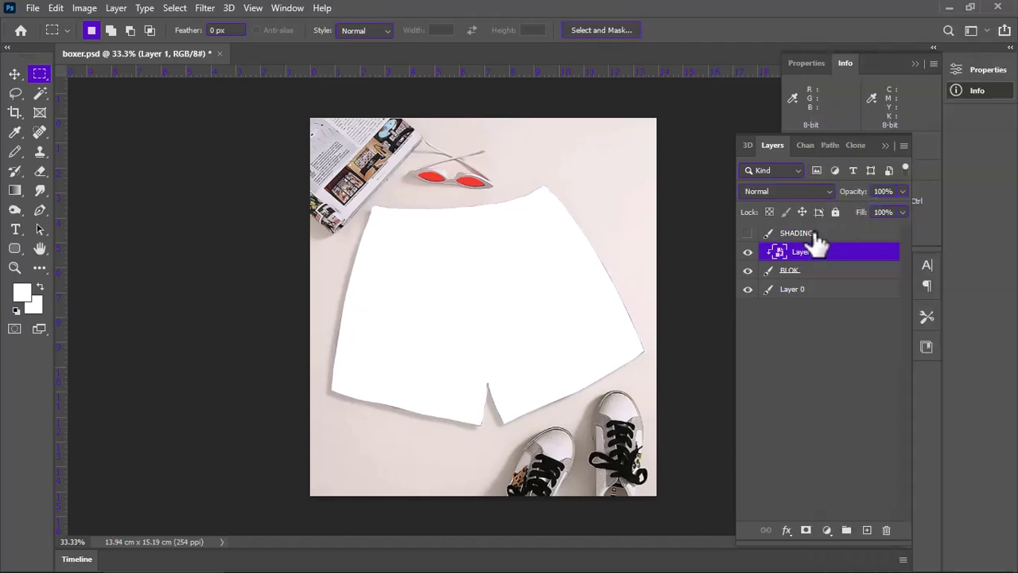
pyautogui.doubleClick(780, 252)
# Step: Place the Sailor ok image embedded, scaled to about a third at the canvas top-left
pyautogui.click(33, 14)
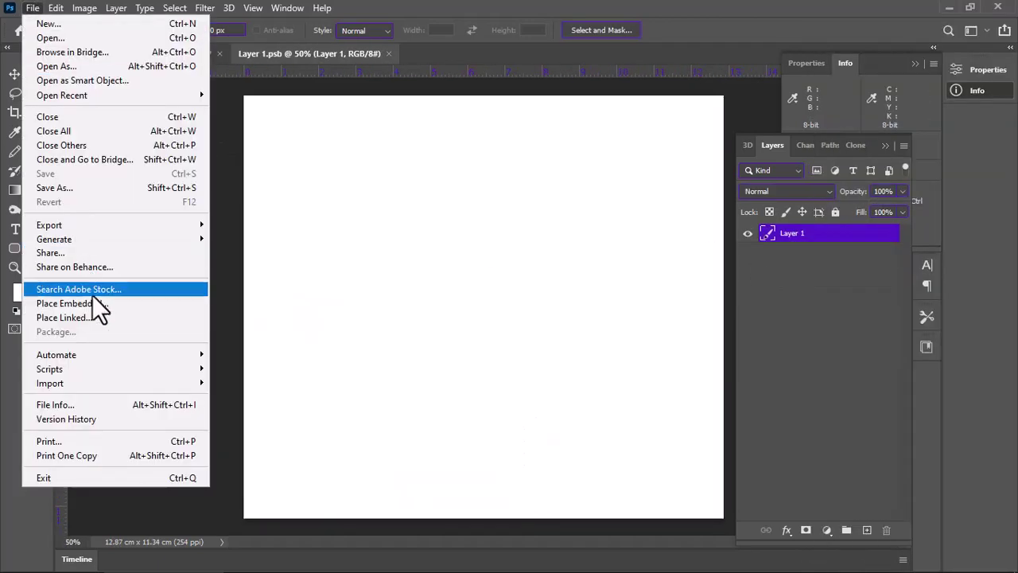
pyautogui.click(91, 303)
pyautogui.doubleClick(765, 133)
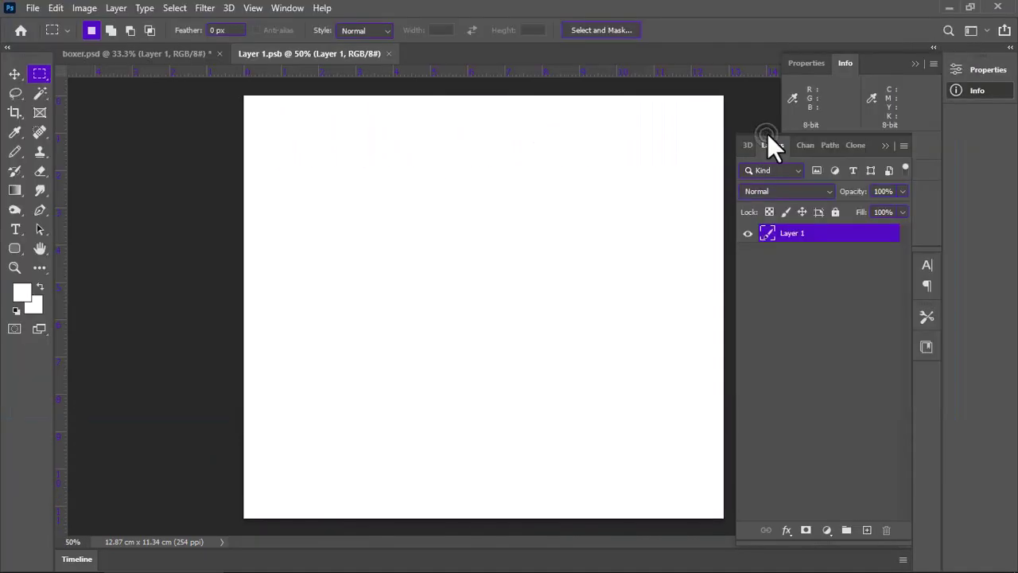
pyautogui.moveTo(695, 96); pyautogui.dragTo(609, 156)
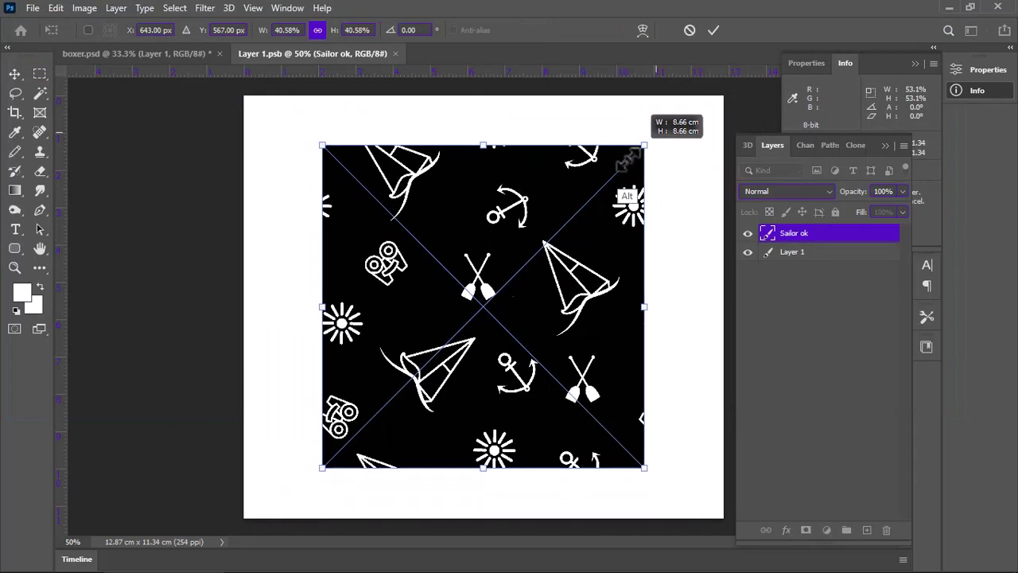
pyautogui.moveTo(537, 311); pyautogui.dragTo(425, 223)
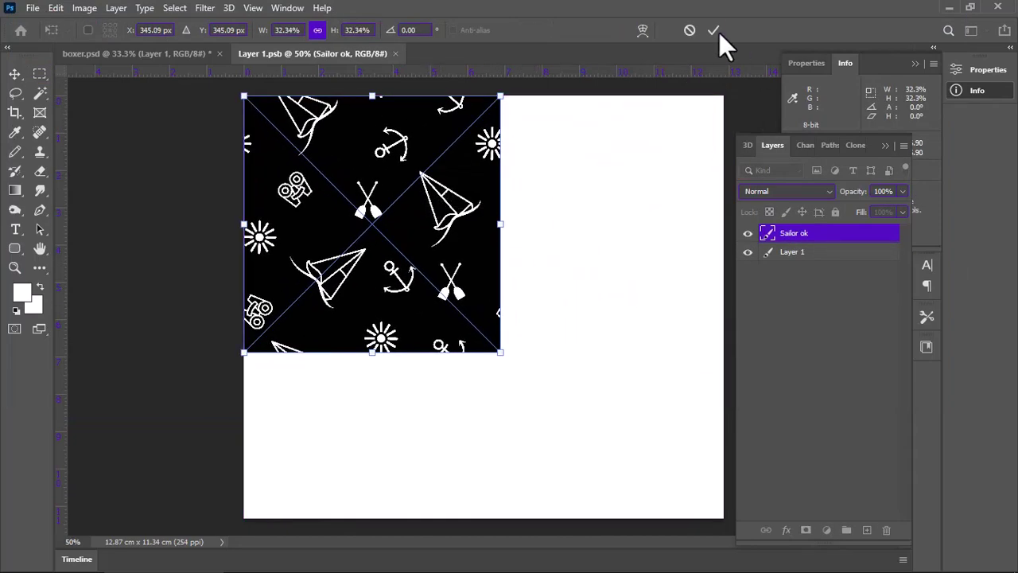
pyautogui.click(713, 30)
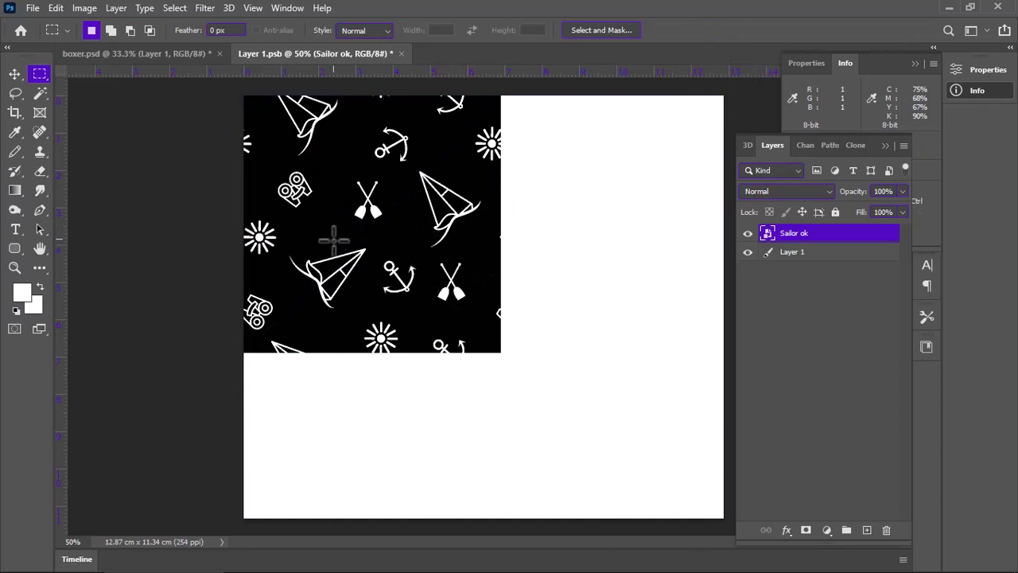
# Step: Copy the sailor tile to its right and merge both tiles into one strip
pyautogui.hotkey('ctrl', 'j')
pyautogui.click(14, 74)
pyautogui.moveTo(300, 256)
pyautogui.mouseDown()
pyautogui.moveTo(585, 256)
pyautogui.moveTo(560, 262)
pyautogui.mouseUp()
pyautogui.click(808, 252)
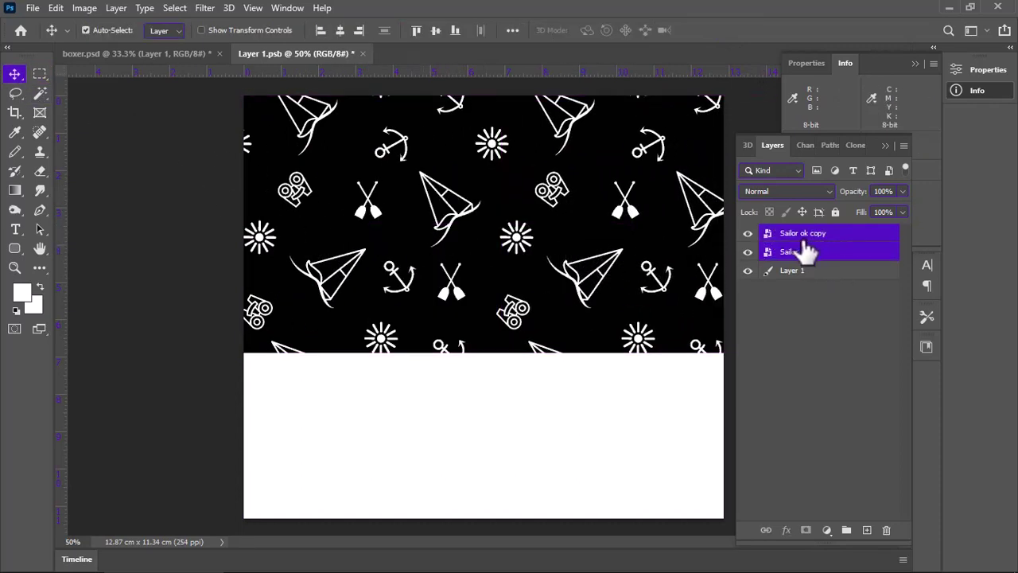
pyautogui.hotkey('ctrl', 'e')
# Step: Duplicate the strip seamlessly below, merge all three layers into one, and save and close the .psb
pyautogui.hotkey('ctrl', 'j')
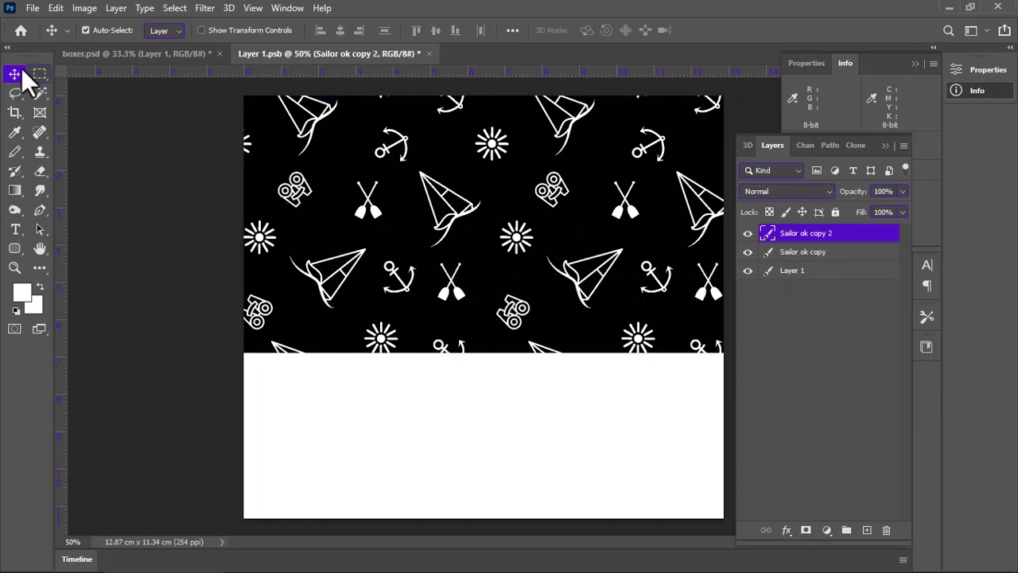
pyautogui.moveTo(445, 163); pyautogui.dragTo(445, 415)
pyautogui.moveTo(444, 429); pyautogui.dragTo(441, 412)
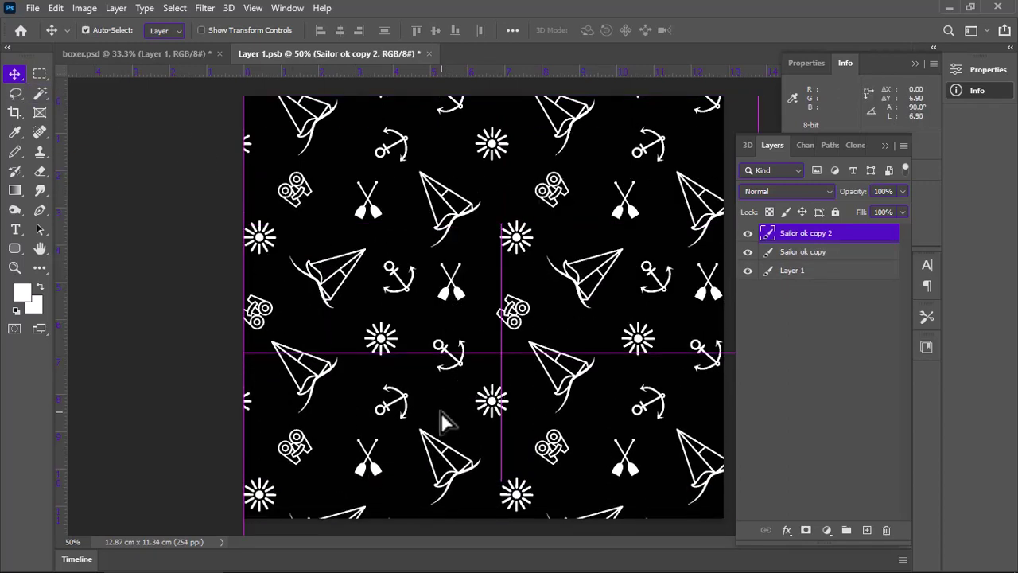
pyautogui.click(818, 271)
pyautogui.keyDown('ctrl'); pyautogui.click(819, 233); pyautogui.keyUp('ctrl')
pyautogui.keyDown('ctrl'); pyautogui.click(819, 251); pyautogui.keyUp('ctrl')
pyautogui.hotkey('ctrl', 'e')
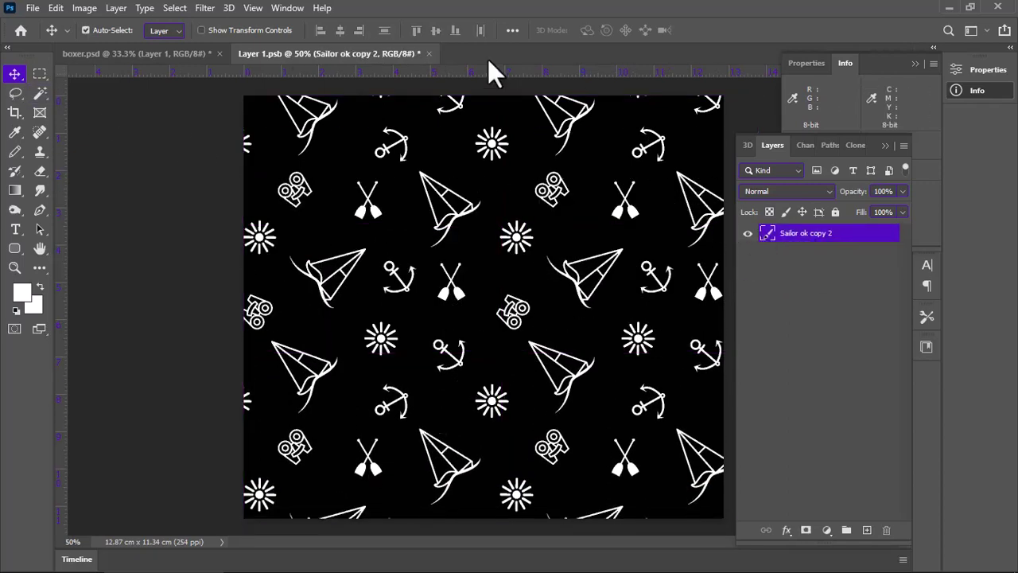
pyautogui.hotkey('ctrl', 'w')
# Step: Confirm the smart object save, show SHADING again and try Pin Light blending on it
pyautogui.click(432, 225)
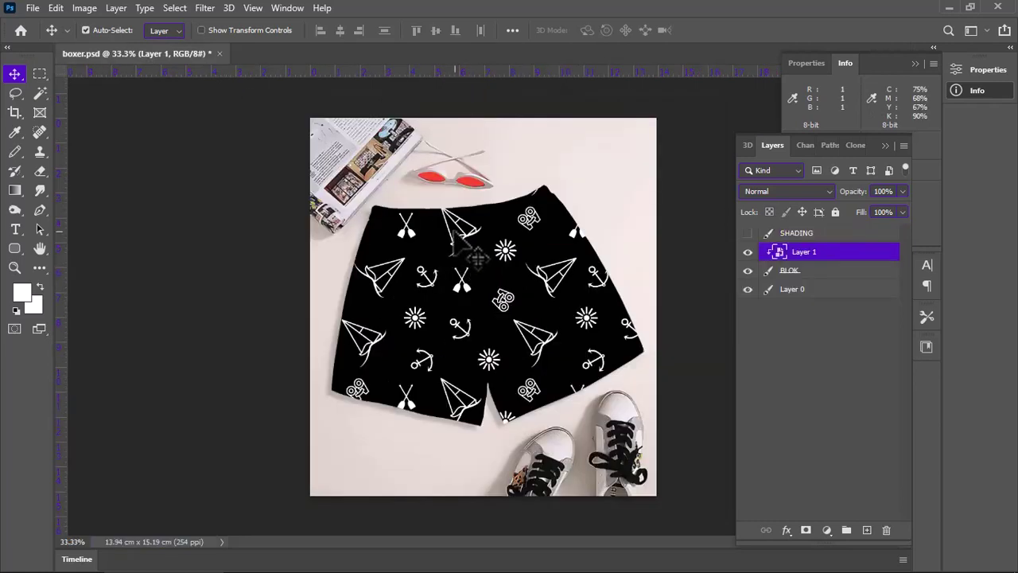
pyautogui.click(748, 251)
pyautogui.click(811, 233)
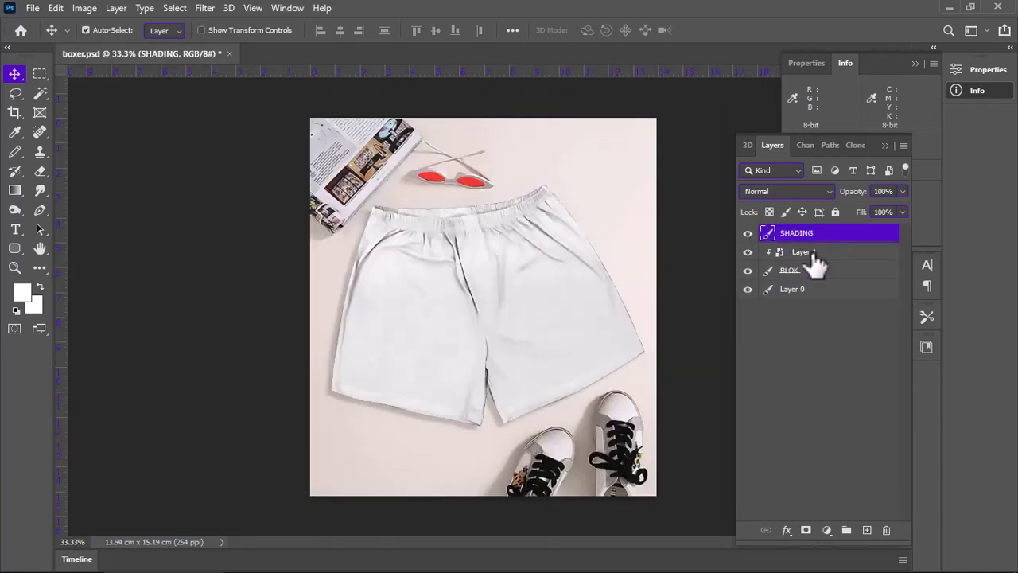
pyautogui.click(788, 251)
pyautogui.click(807, 233)
pyautogui.click(787, 191)
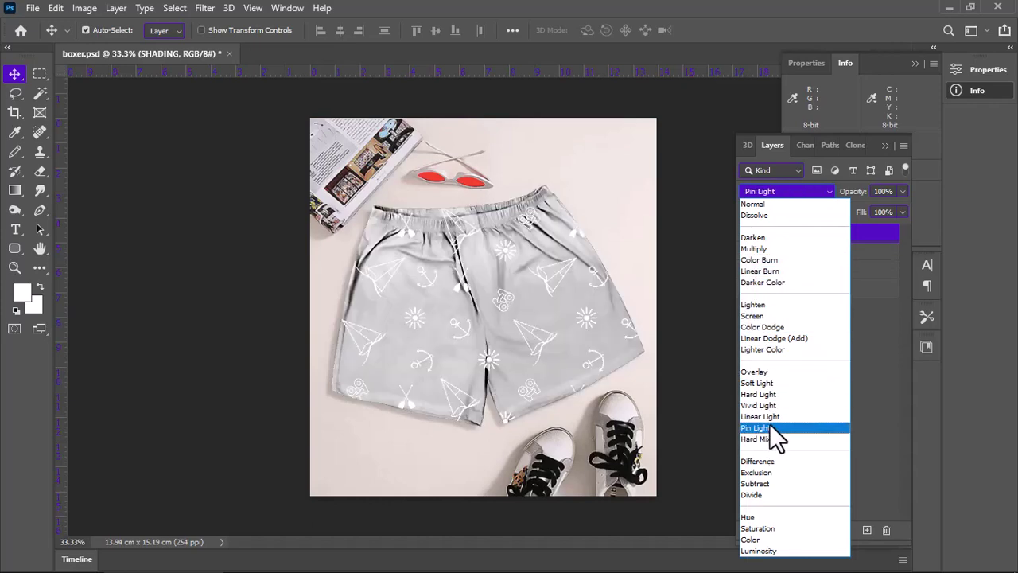
pyautogui.click(769, 425)
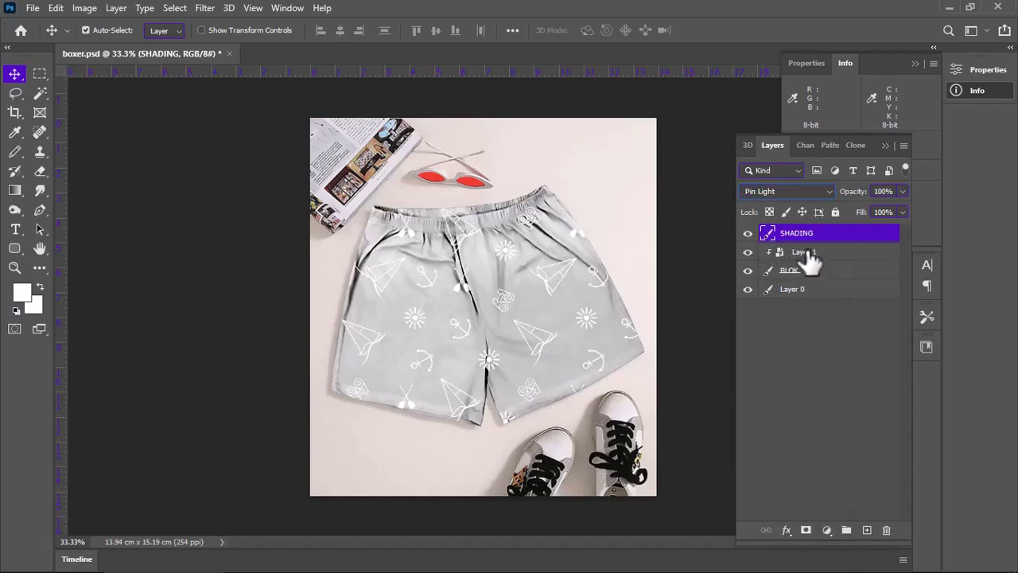
# Step: Set SHADING's blend mode to Screen and duplicate it as SHADING copy
pyautogui.click(797, 253)
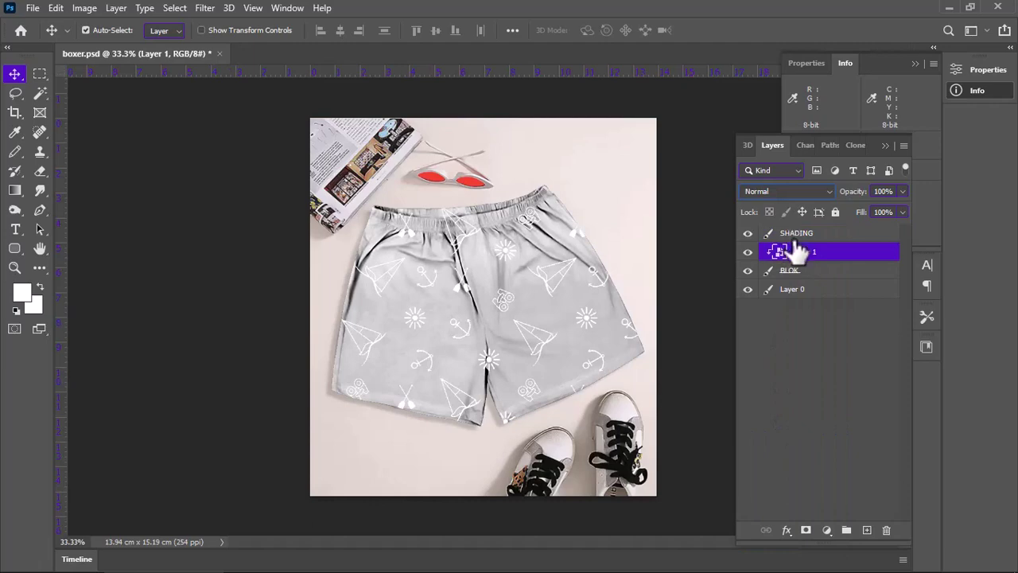
pyautogui.click(797, 233)
pyautogui.click(800, 192)
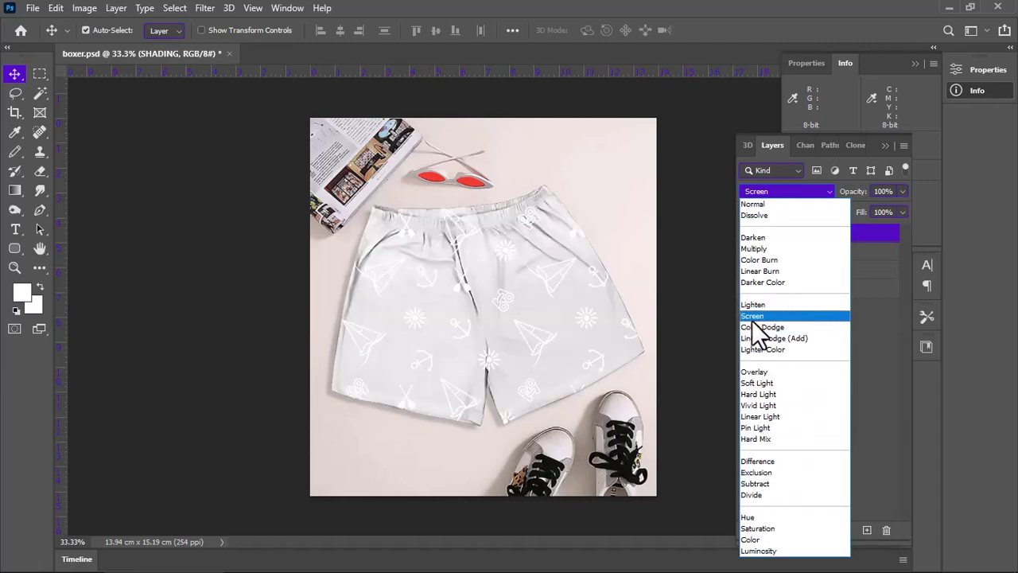
pyautogui.click(763, 315)
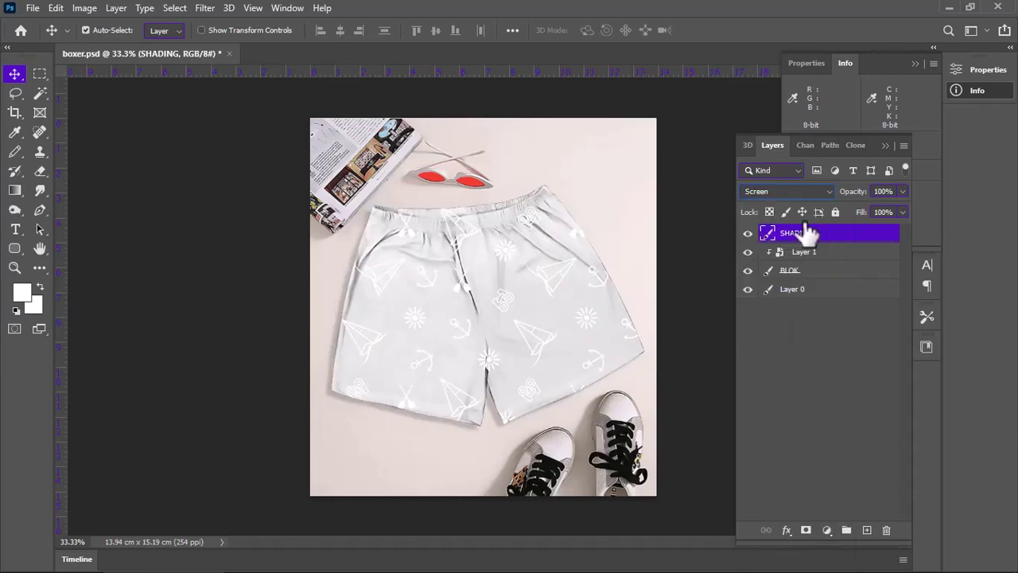
pyautogui.hotkey('ctrl', 'j')
# Step: Give Layer 1 a Blend If style with the Underlying Layer black slider split at 47/73
pyautogui.click(805, 275)
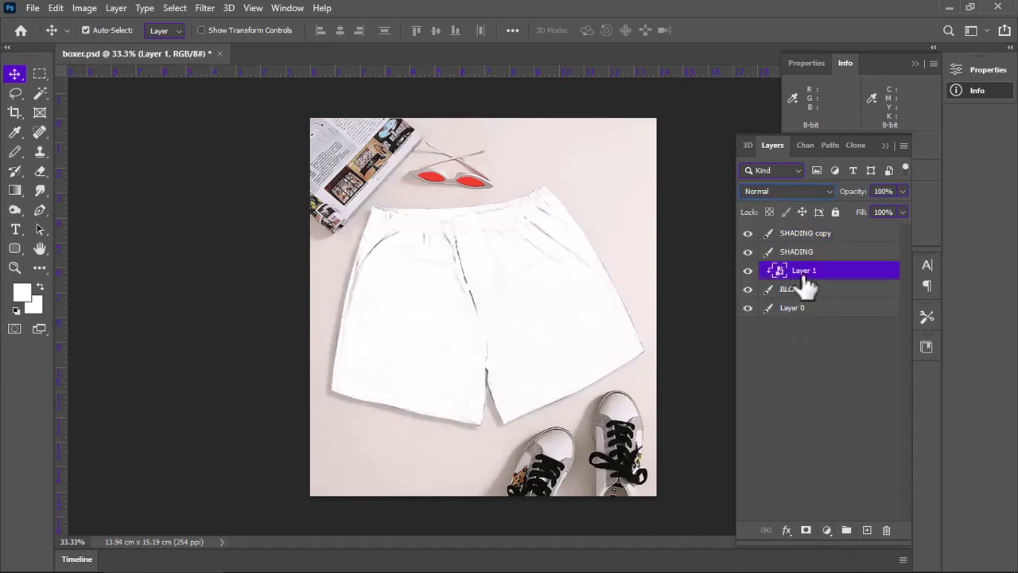
pyautogui.doubleClick(847, 286)
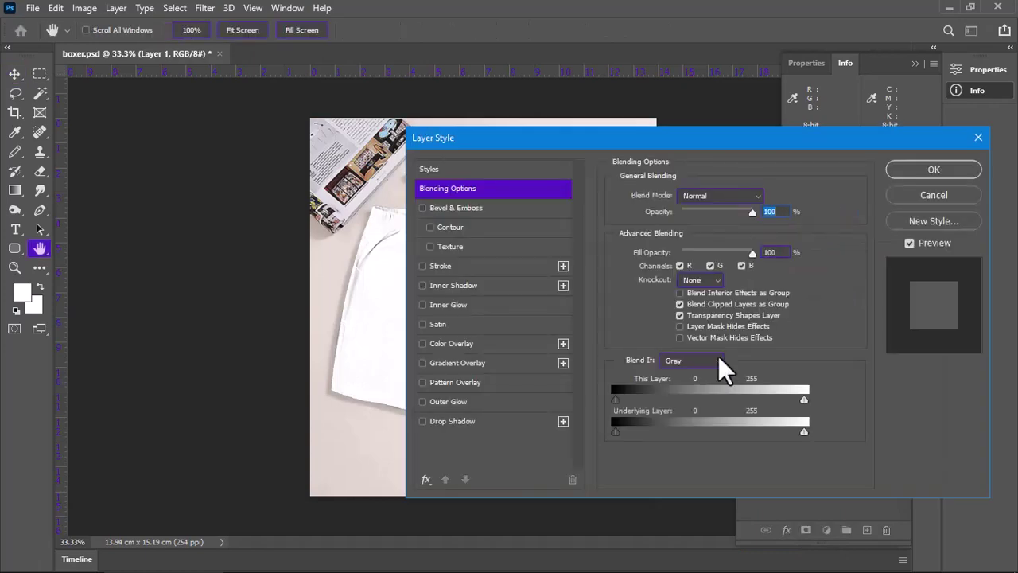
pyautogui.moveTo(673, 139); pyautogui.dragTo(842, 146)
pyautogui.moveTo(942, 151); pyautogui.dragTo(748, 147)
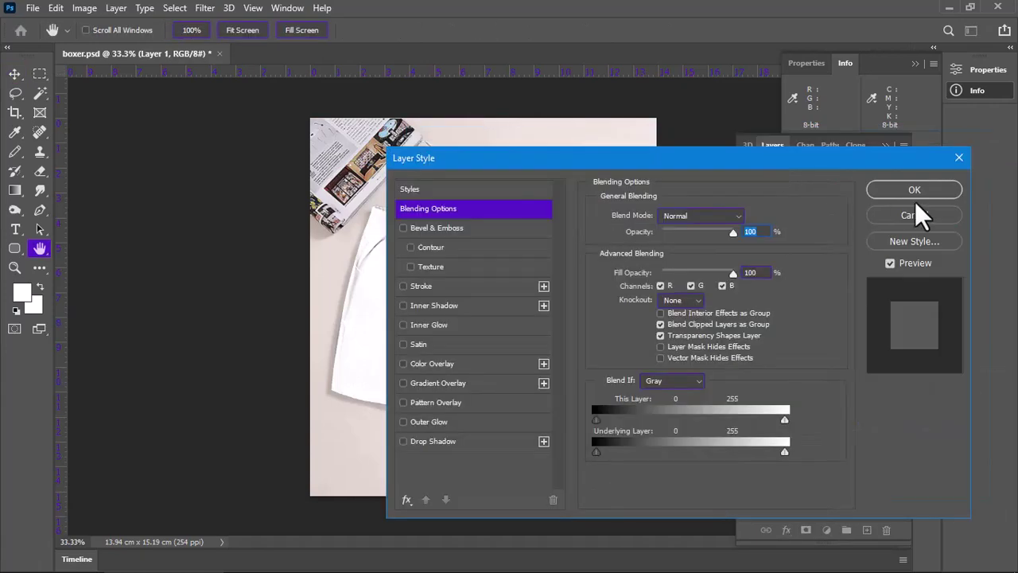
pyautogui.click(909, 186)
pyautogui.moveTo(747, 270); pyautogui.dragTo(748, 289)
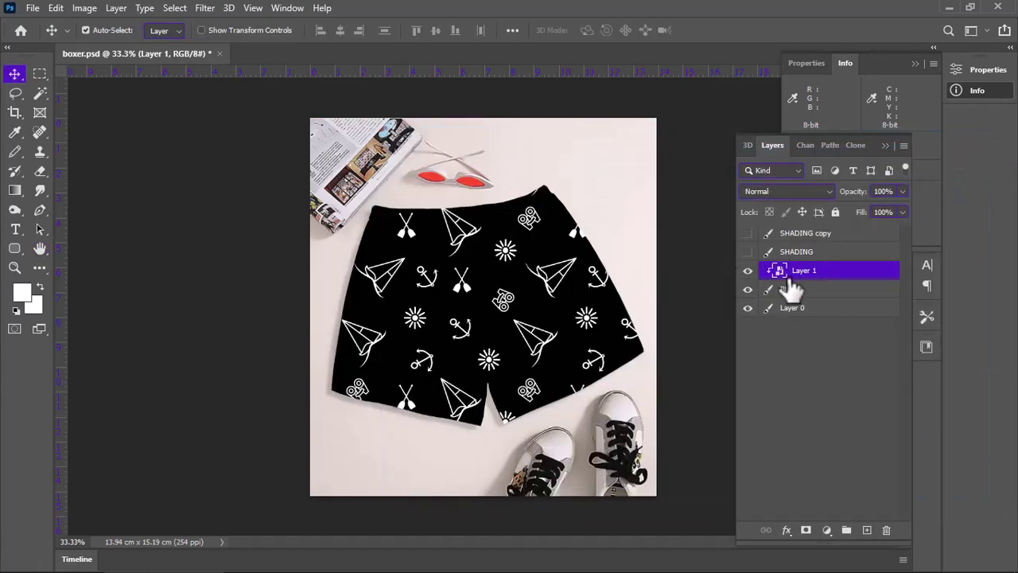
pyautogui.doubleClick(850, 272)
pyautogui.moveTo(642, 159); pyautogui.dragTo(771, 146)
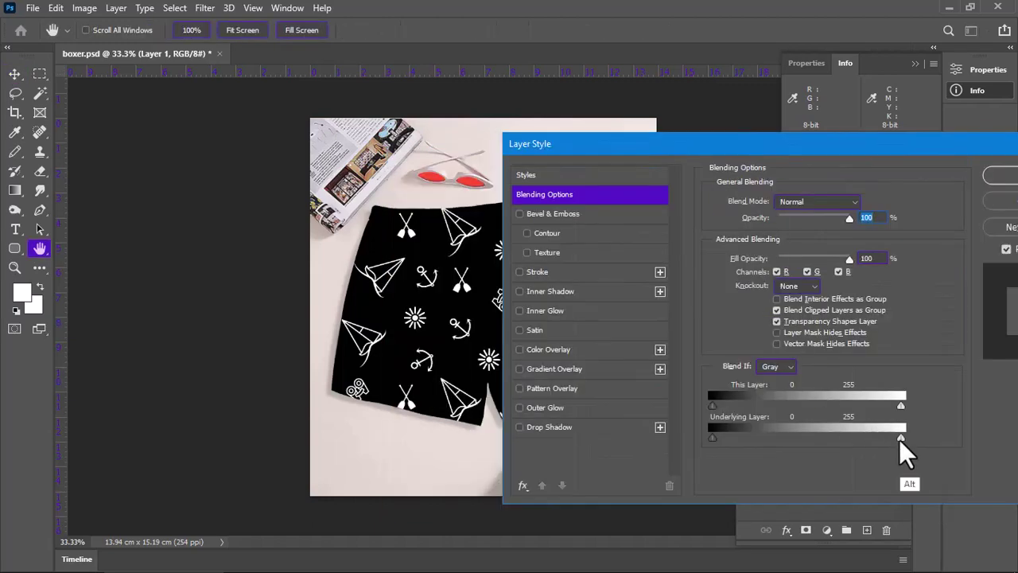
pyautogui.moveTo(900, 438)
pyautogui.mouseDown()
pyautogui.moveTo(881, 441)
pyautogui.moveTo(899, 438)
pyautogui.mouseUp()
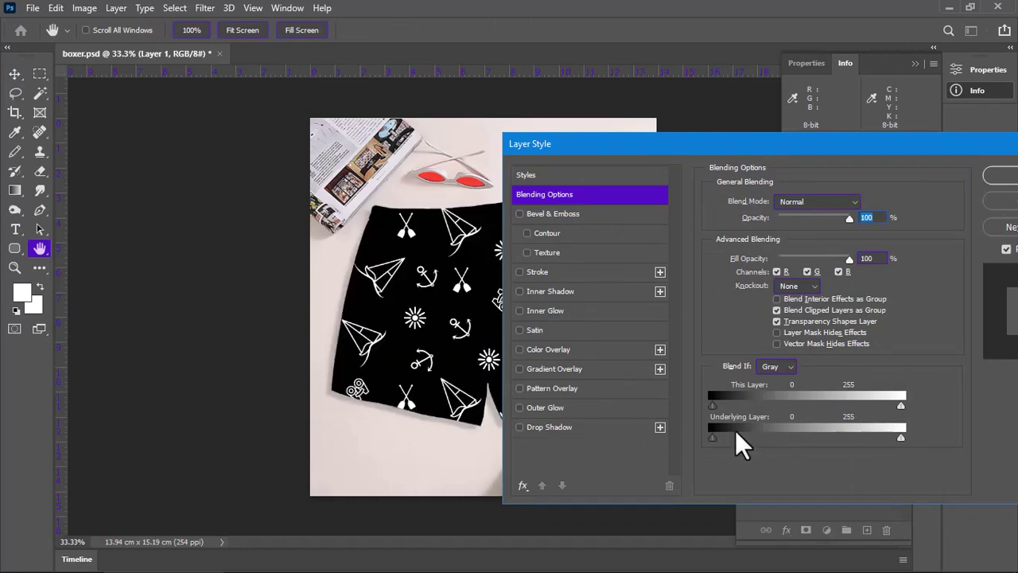
pyautogui.moveTo(716, 441); pyautogui.dragTo(753, 439)
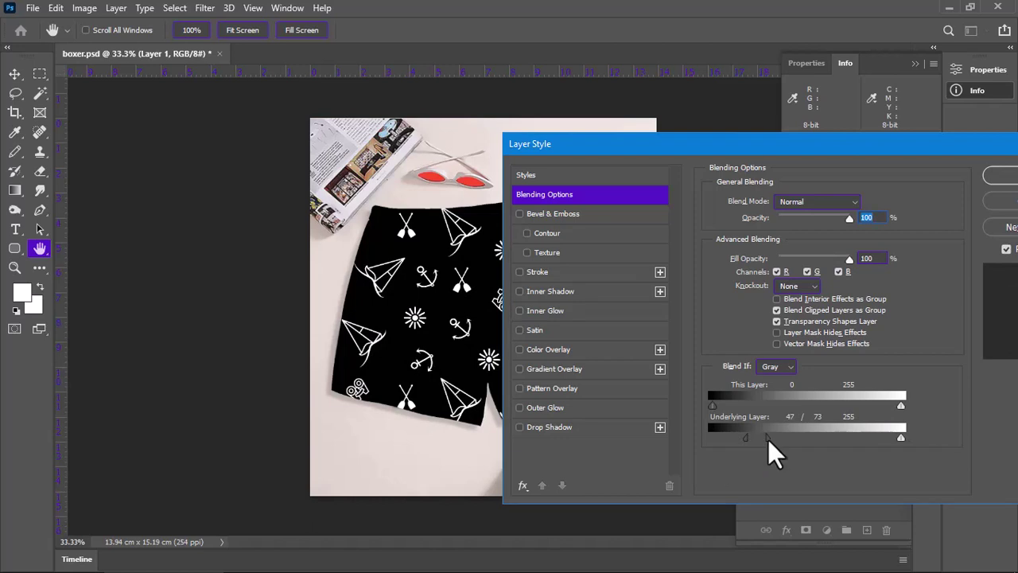
pyautogui.click(998, 178)
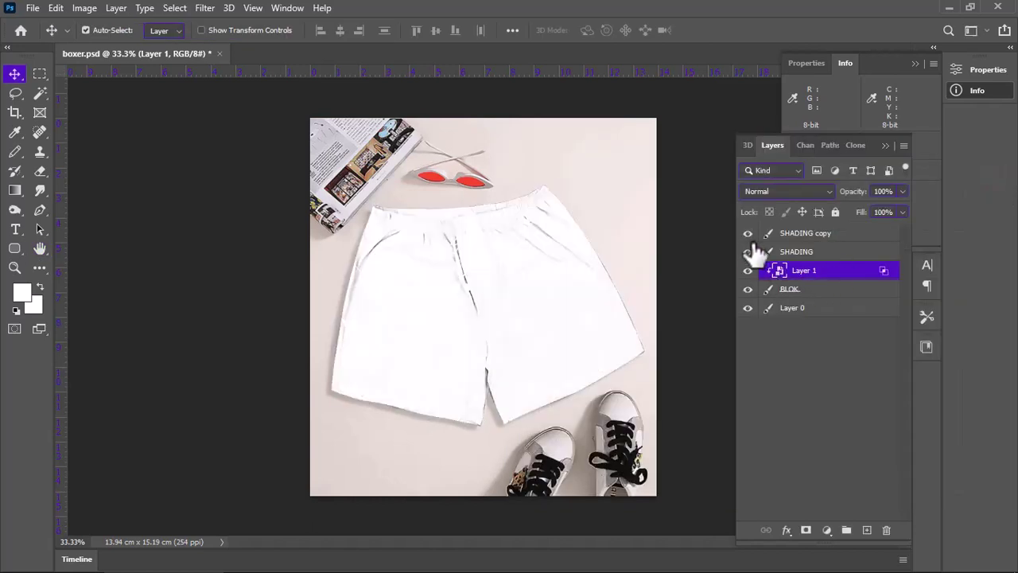
# Step: Set SHADING copy's blend mode to Darker Color
pyautogui.click(819, 235)
pyautogui.click(824, 191)
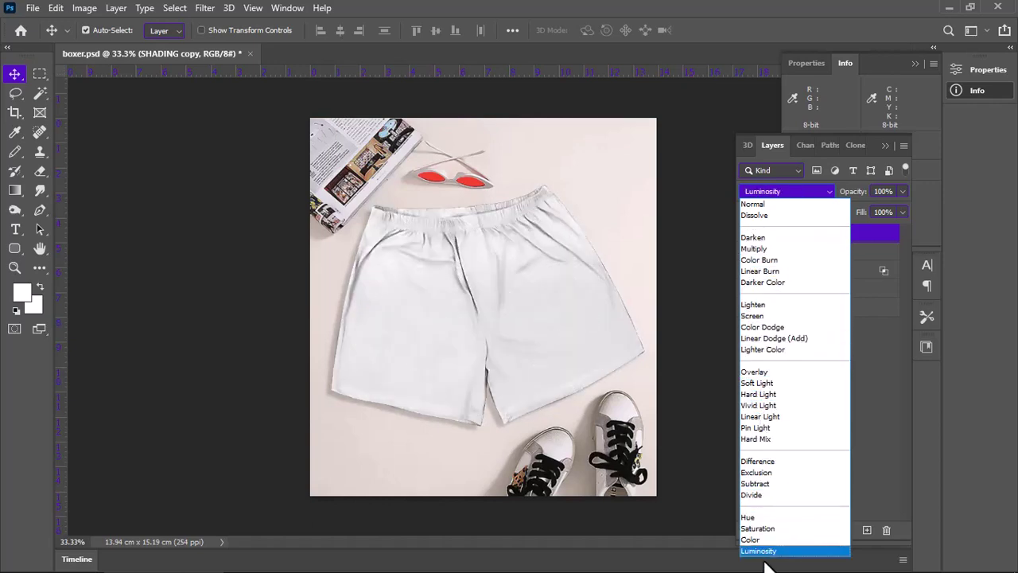
pyautogui.click(762, 282)
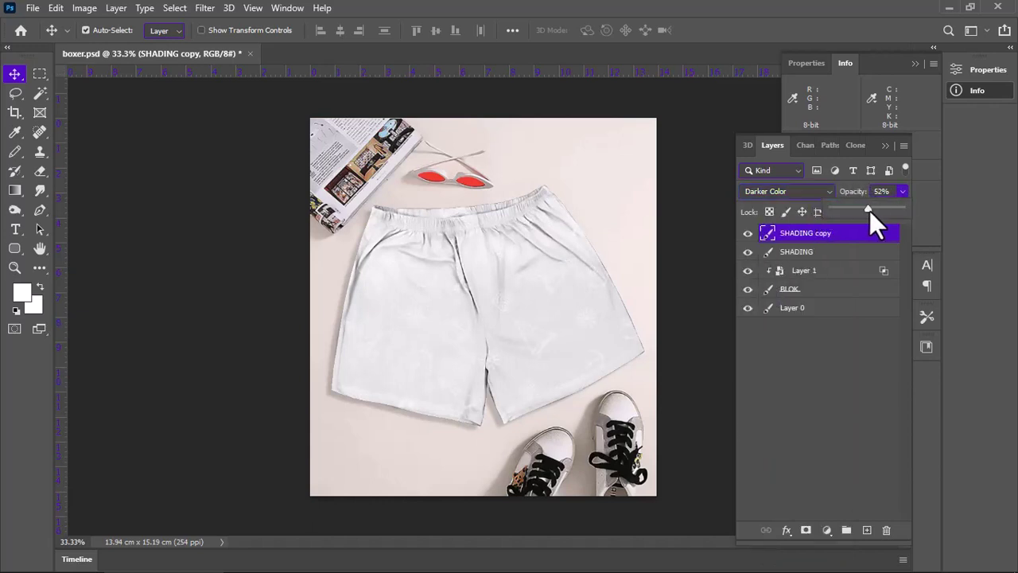
# Step: Lower SHADING's opacity to about 16% and SHADING copy's to 13%
pyautogui.click(807, 252)
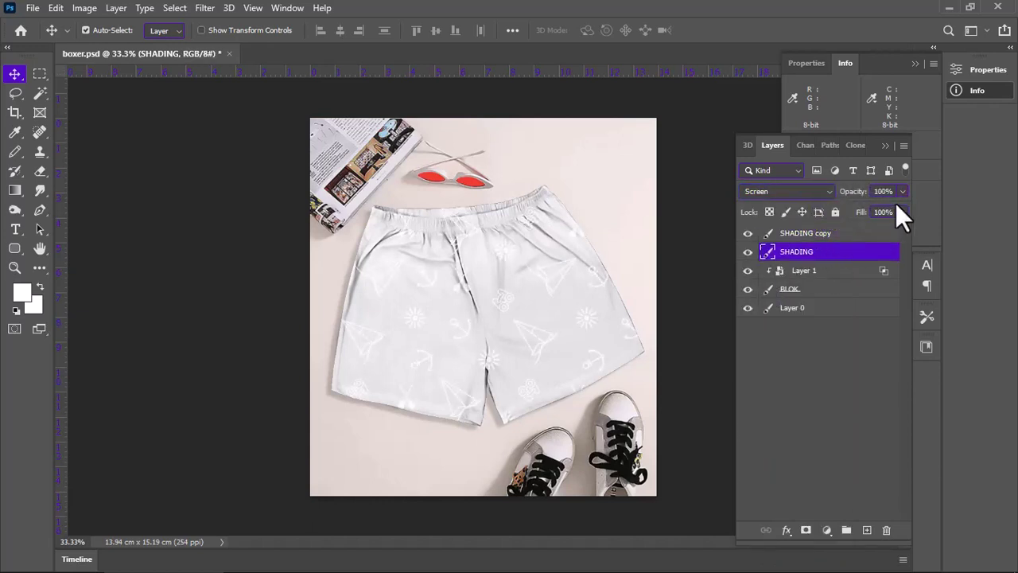
pyautogui.moveTo(901, 207); pyautogui.dragTo(850, 210)
pyautogui.hotkey('shift', 'alt', 'n')
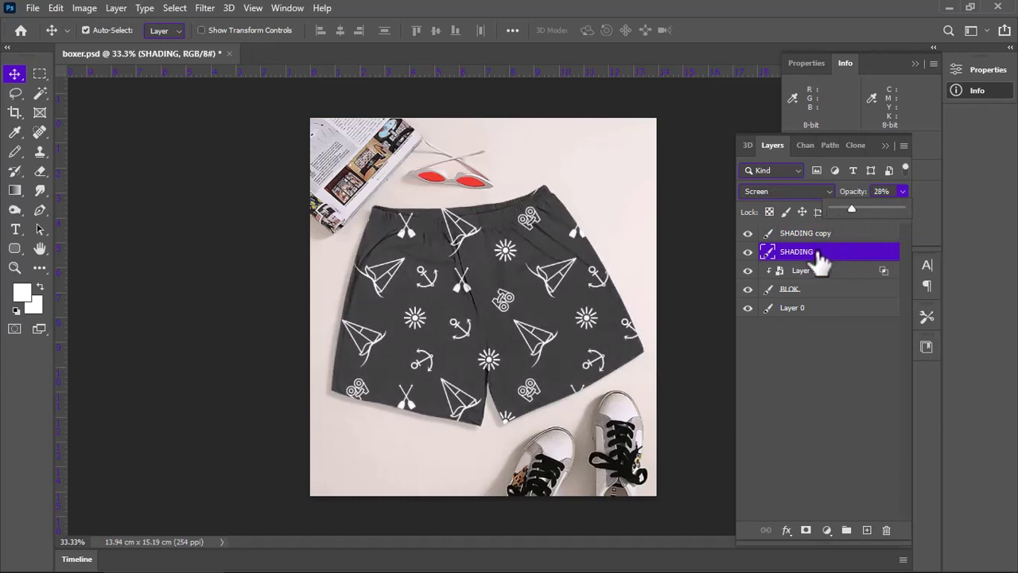
pyautogui.click(848, 233)
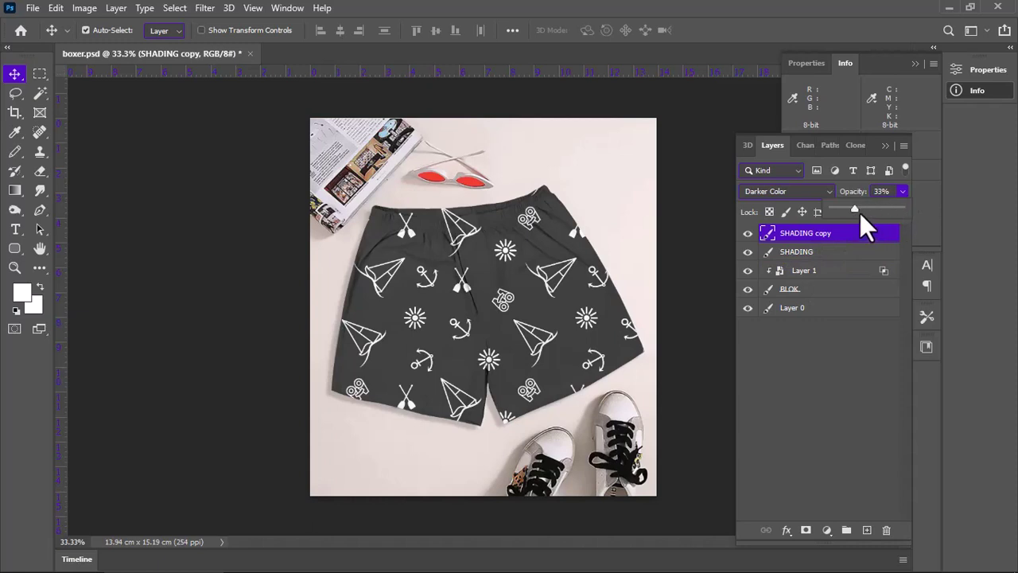
pyautogui.moveTo(860, 212); pyautogui.dragTo(833, 211)
pyautogui.click(830, 253)
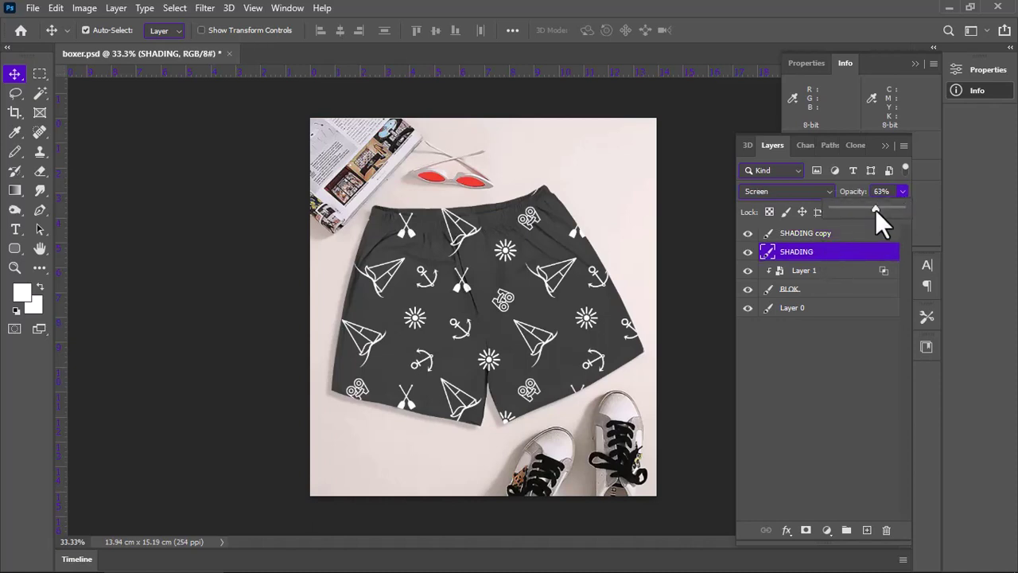
pyautogui.moveTo(875, 210); pyautogui.dragTo(843, 216)
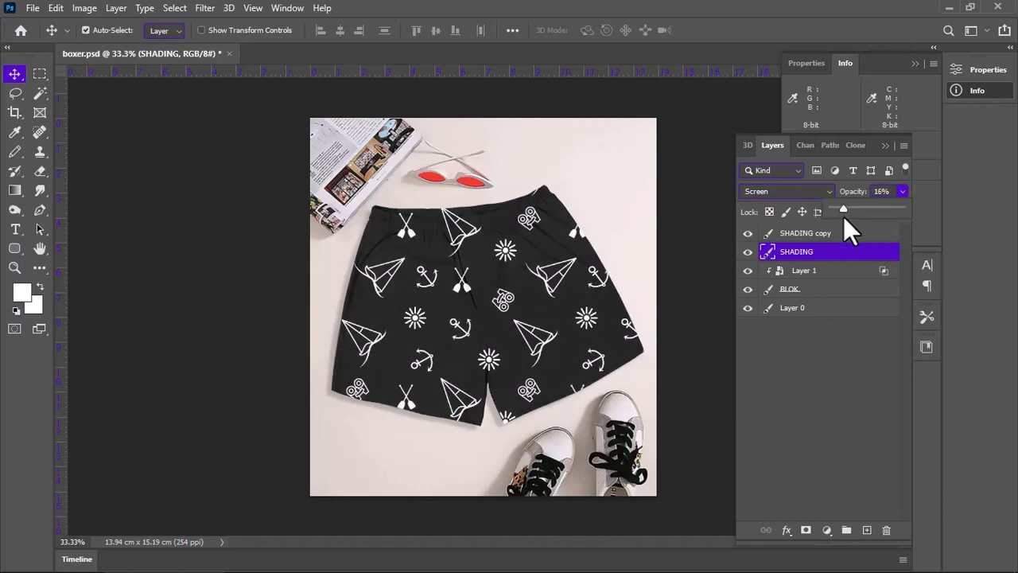
# Step: Try a Perspective Warp on pattern Layer 1, then discard it with Don't Apply
pyautogui.click(800, 271)
pyautogui.click(84, 8)
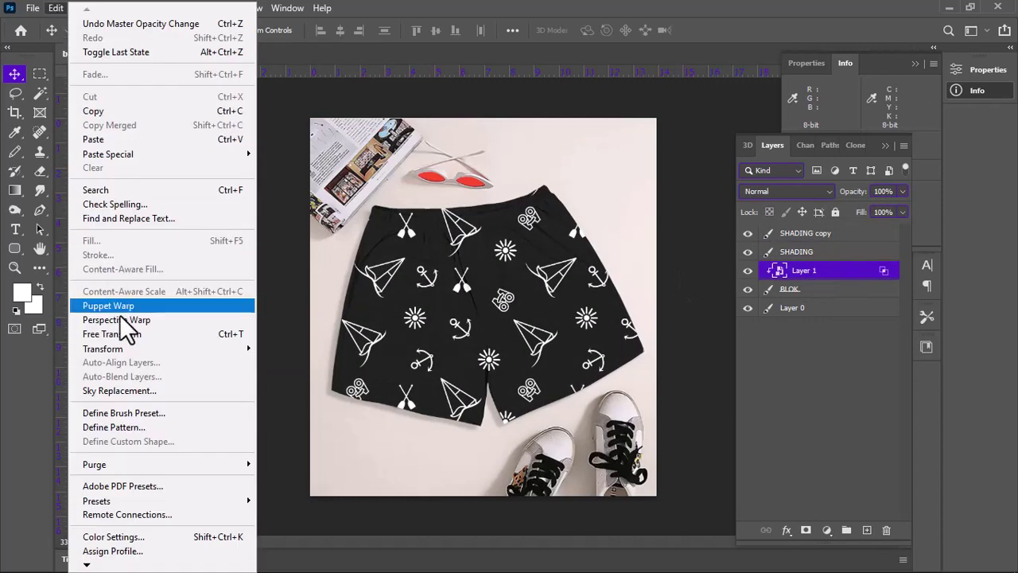
pyautogui.click(296, 320)
pyautogui.click(611, 181)
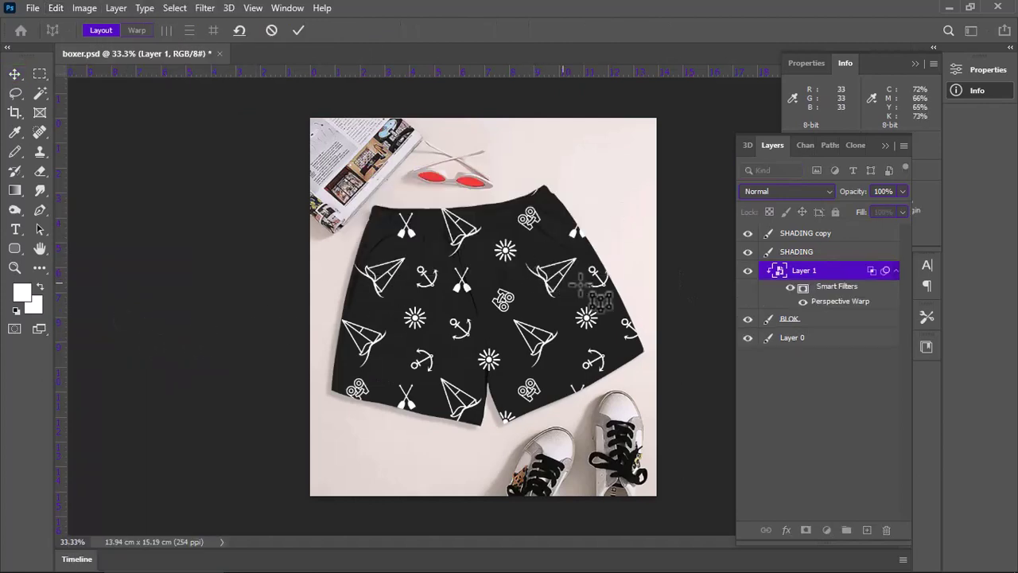
pyautogui.moveTo(499, 254); pyautogui.dragTo(552, 334)
pyautogui.hotkey('ctrl', 'z')
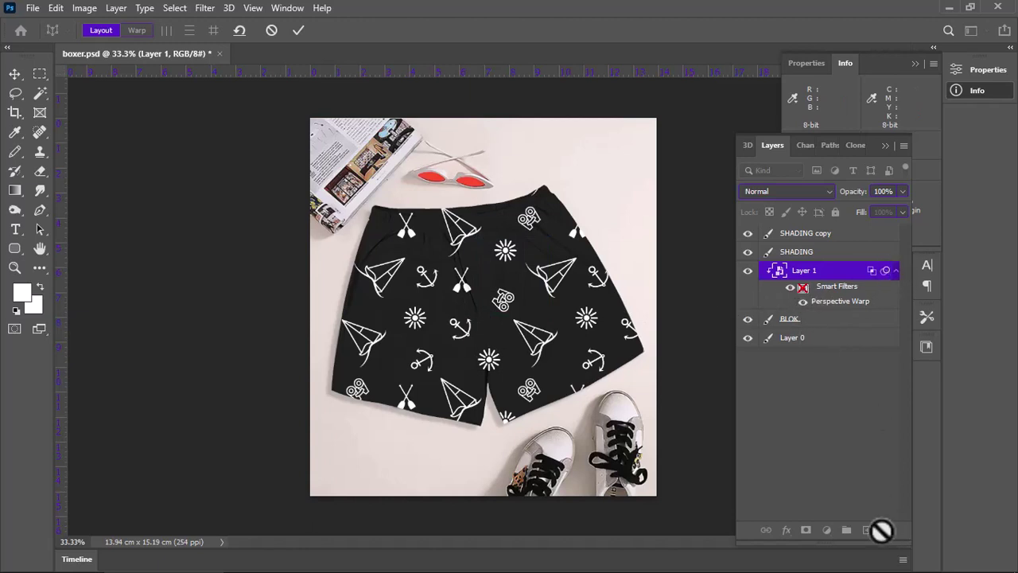
pyautogui.click(15, 74)
pyautogui.click(596, 229)
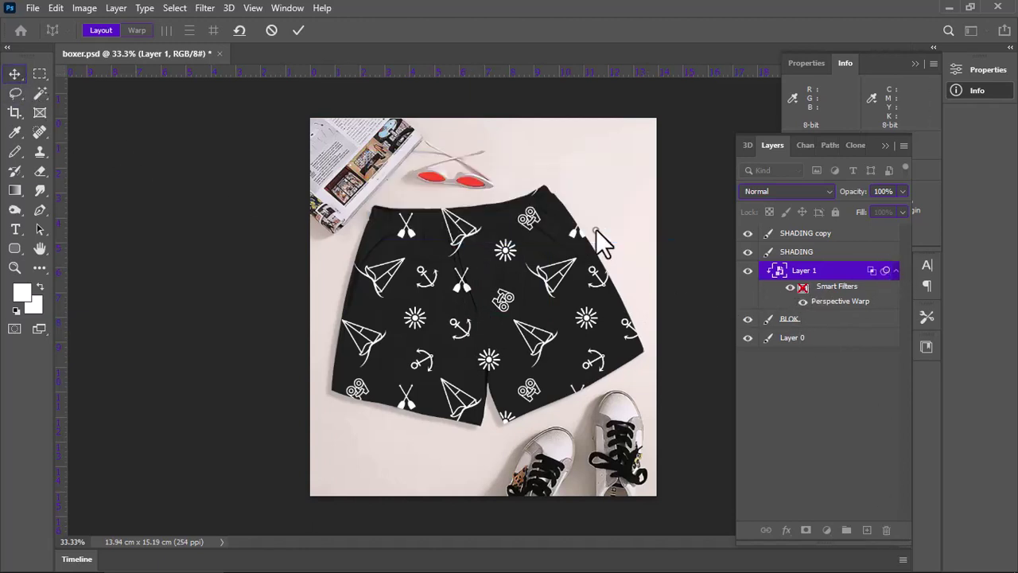
pyautogui.click(835, 289)
pyautogui.click(819, 271)
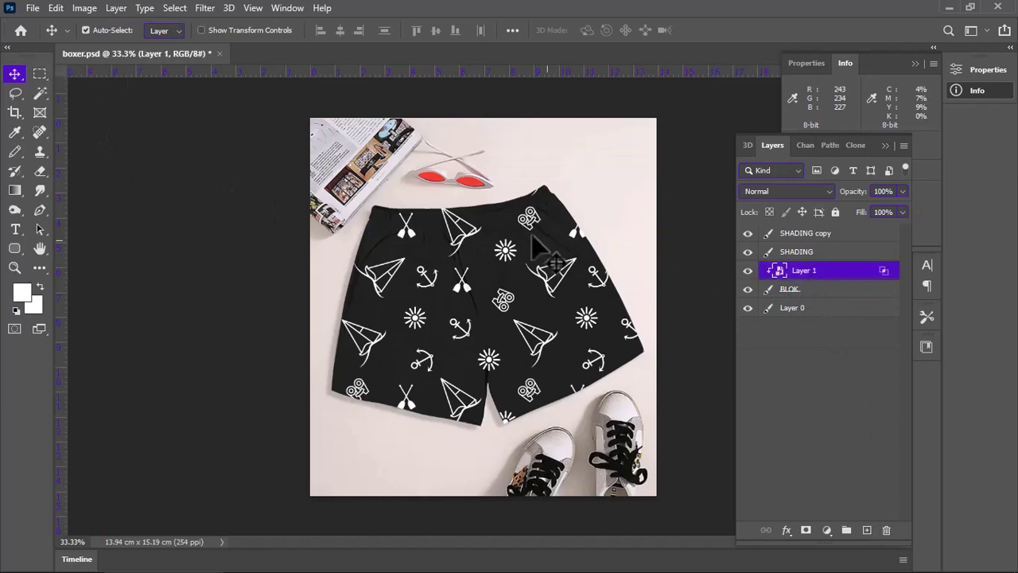
pyautogui.click(84, 8)
pyautogui.moveTo(56, 8)
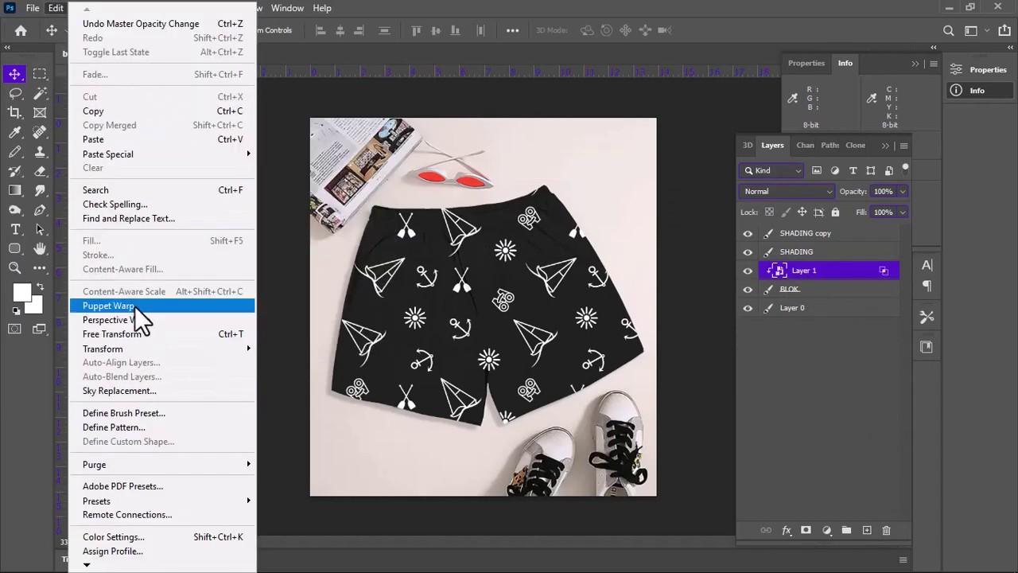
# Step: Puppet-warp the pattern: pin and pull its corners, left side and bottom edge to the waistband and leg hems
pyautogui.click(112, 306)
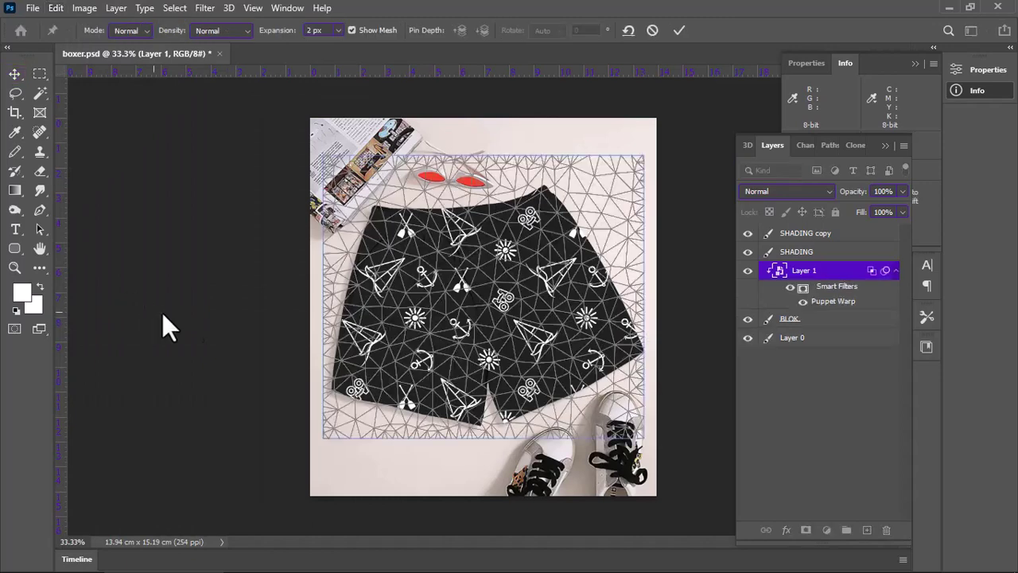
pyautogui.click(475, 214)
pyautogui.moveTo(524, 274); pyautogui.dragTo(628, 197)
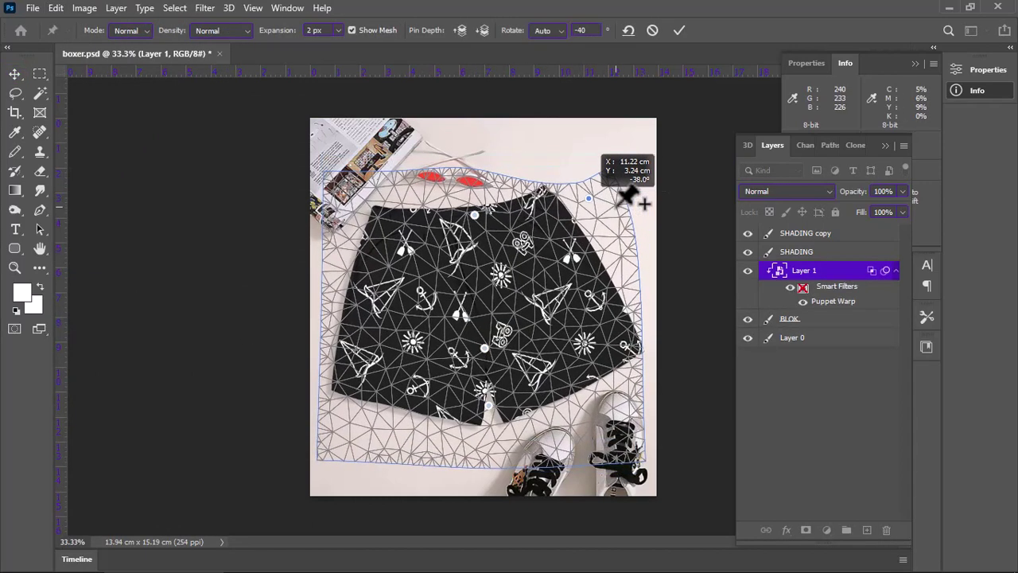
pyautogui.moveTo(644, 265); pyautogui.dragTo(625, 266)
pyautogui.moveTo(347, 212); pyautogui.dragTo(350, 208)
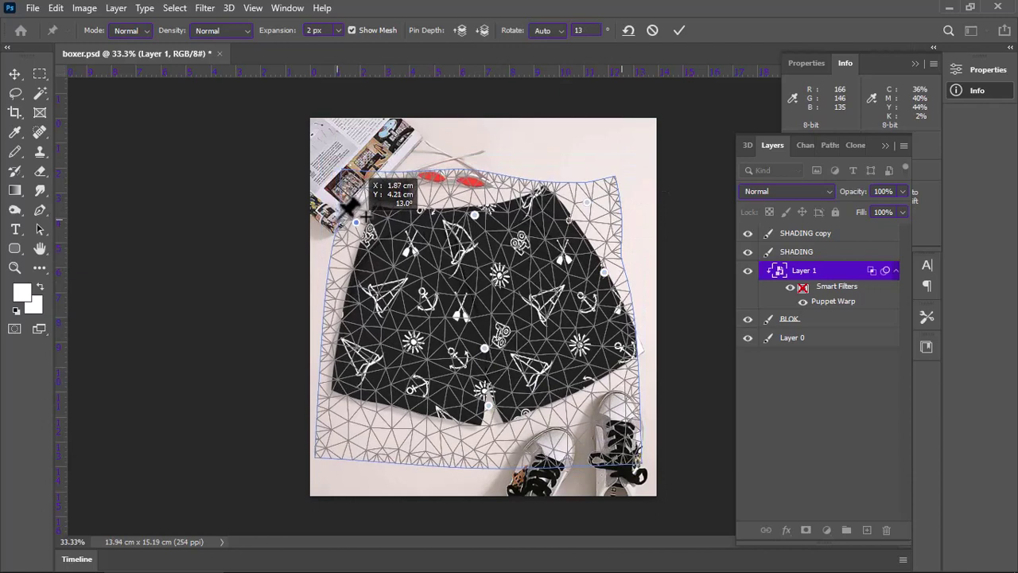
pyautogui.moveTo(342, 371); pyautogui.dragTo(335, 348)
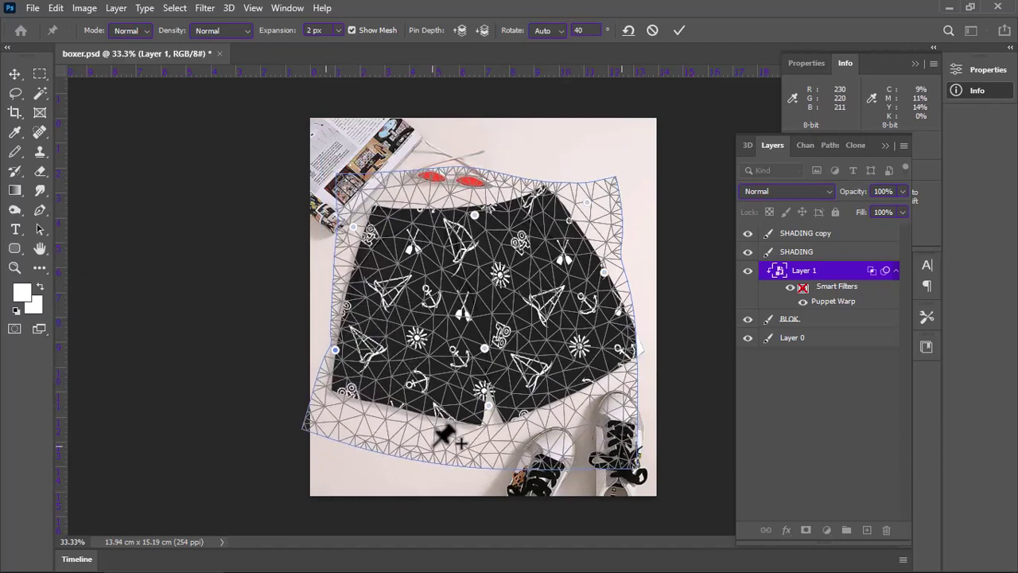
pyautogui.moveTo(442, 433); pyautogui.dragTo(438, 422)
pyautogui.moveTo(572, 434); pyautogui.dragTo(572, 421)
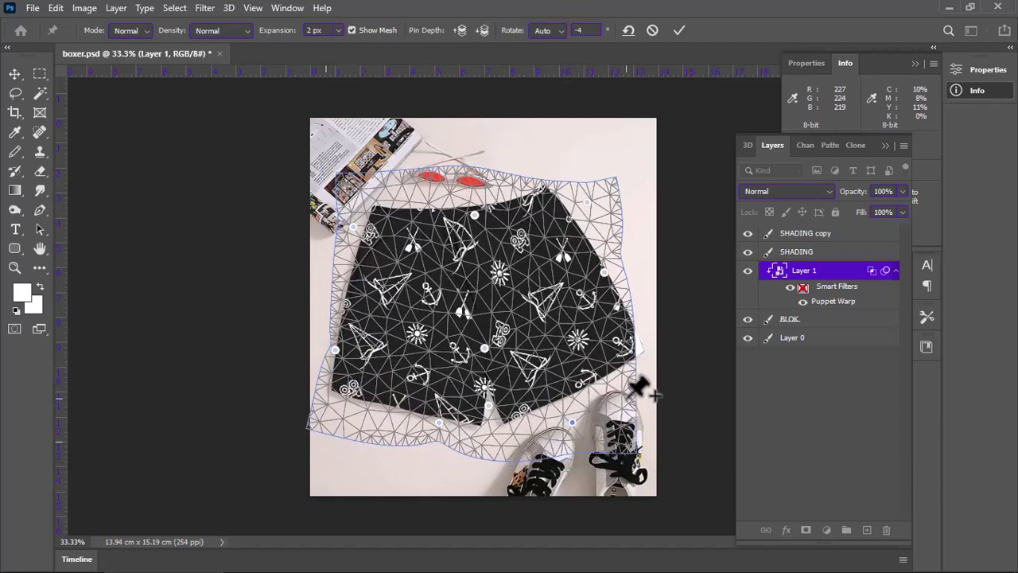
pyautogui.moveTo(636, 390); pyautogui.dragTo(664, 379)
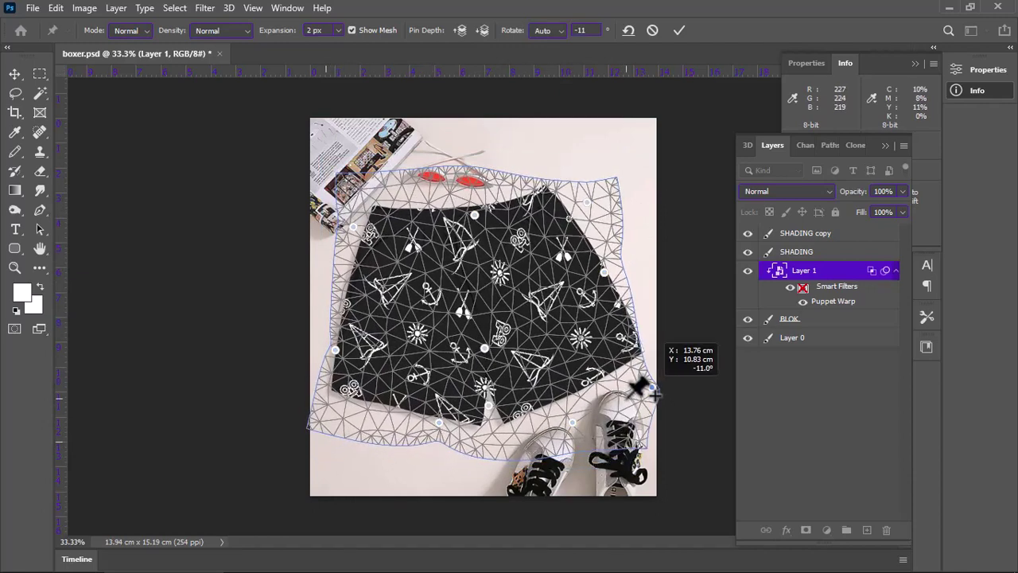
pyautogui.click(679, 31)
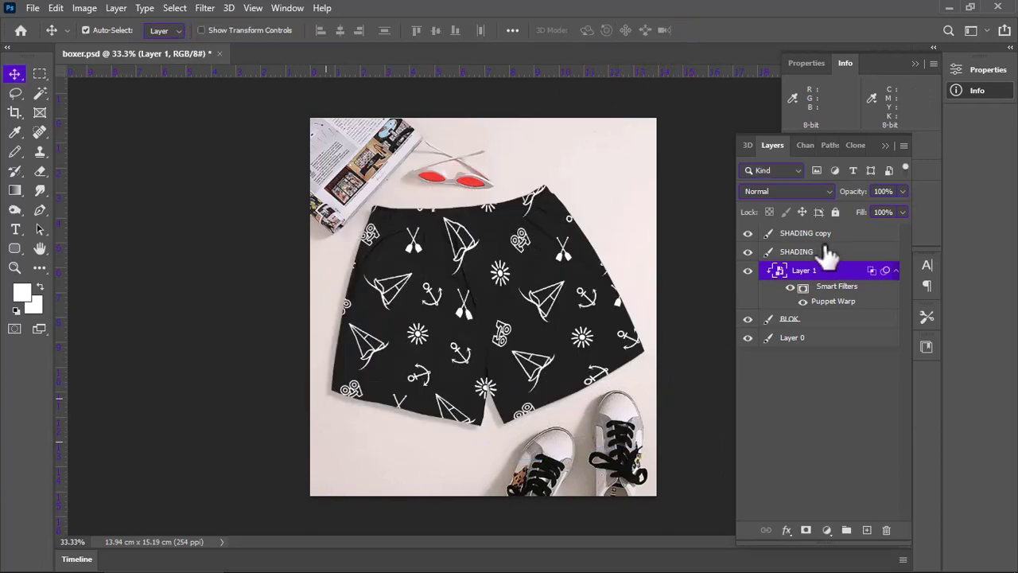
# Step: Change SHADING copy's blend mode to Hard Light, keeping 13% opacity
pyautogui.click(827, 233)
pyautogui.click(829, 192)
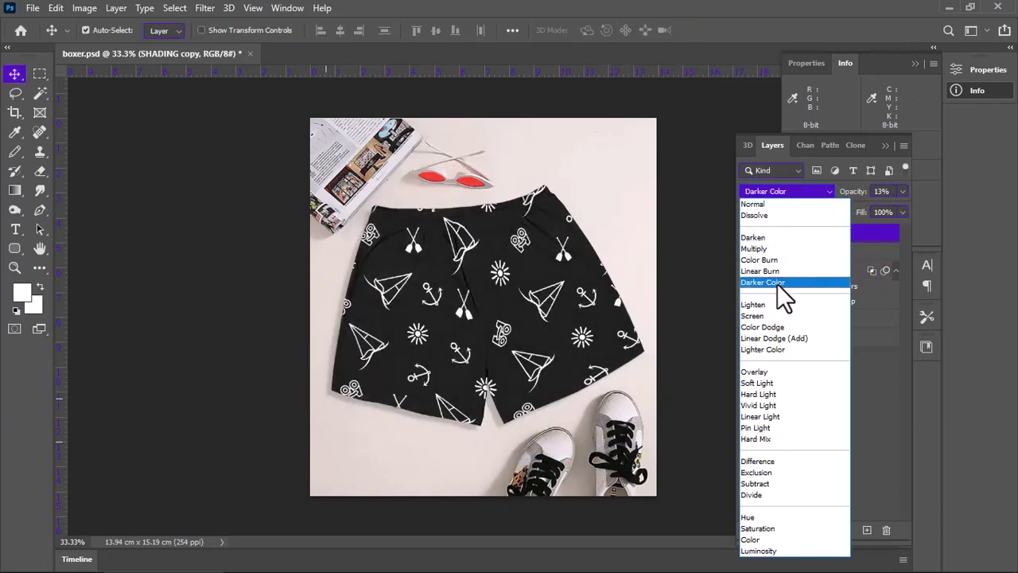
pyautogui.click(761, 396)
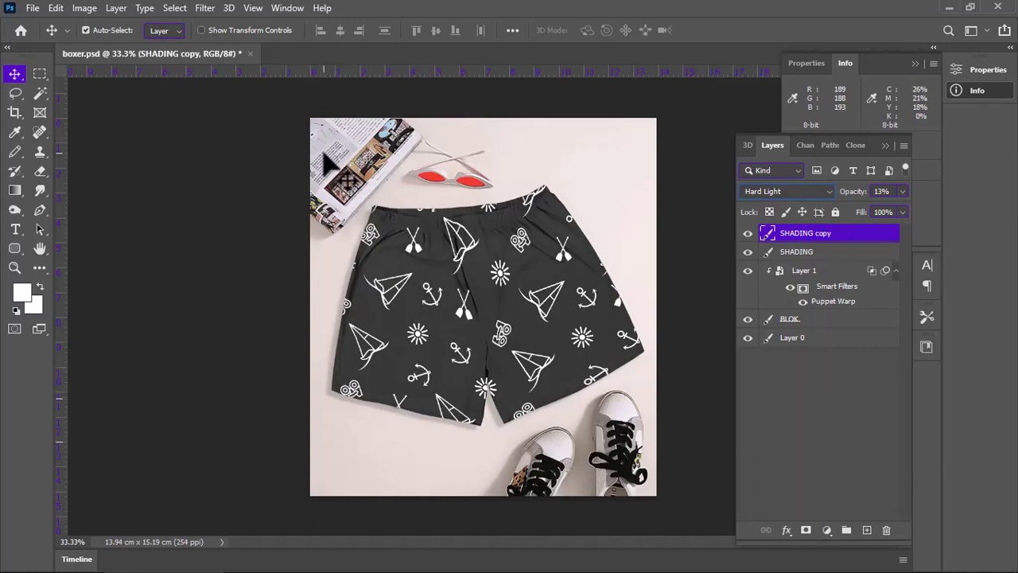
pyautogui.click(33, 8)
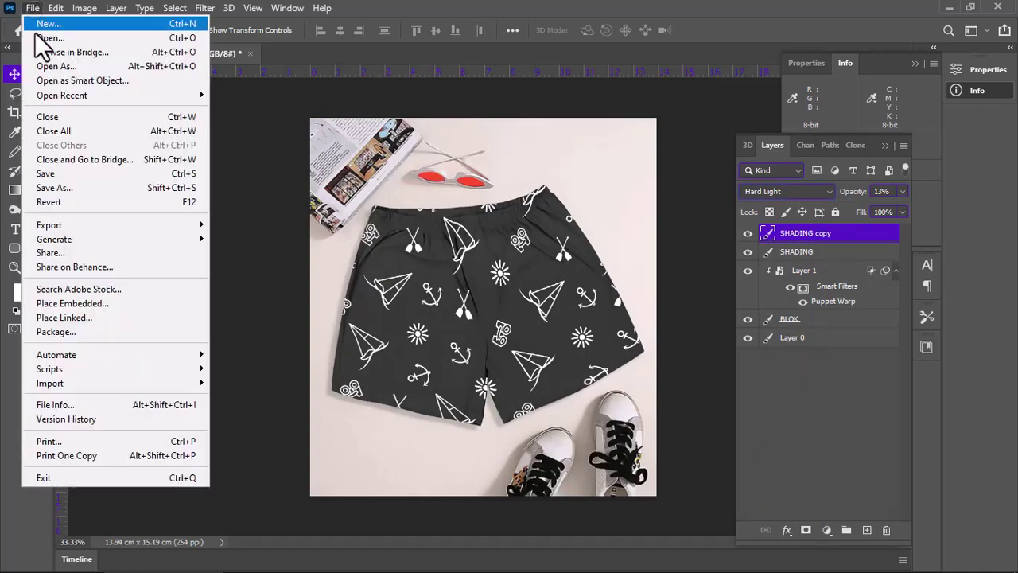
# Step: Save the document and rename the SHADING copy layer to SHADING 2
pyautogui.click(75, 174)
pyautogui.doubleClick(823, 233)
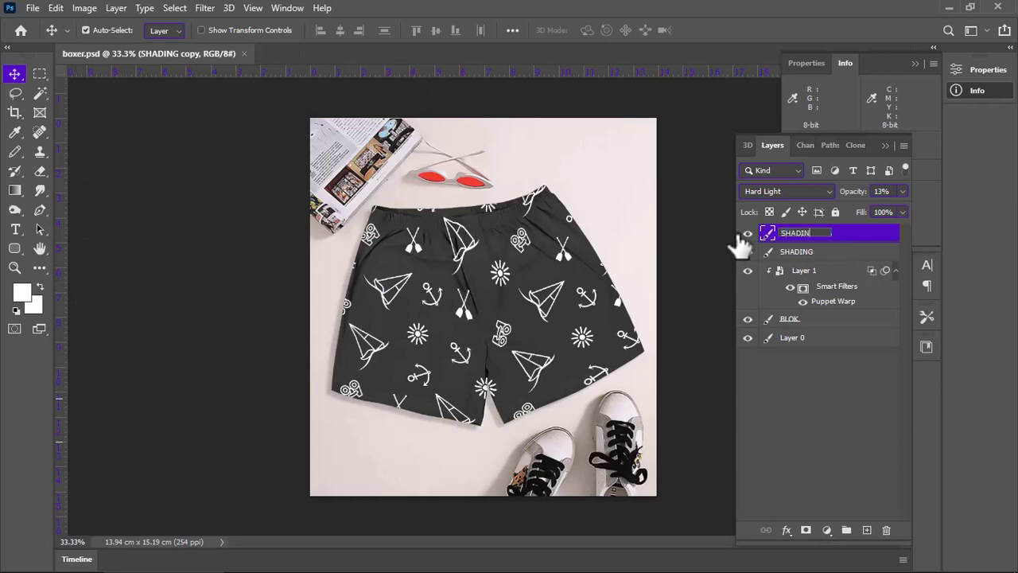
pyautogui.write('G 2')
pyautogui.press('Tab')
pyautogui.press('Tab')
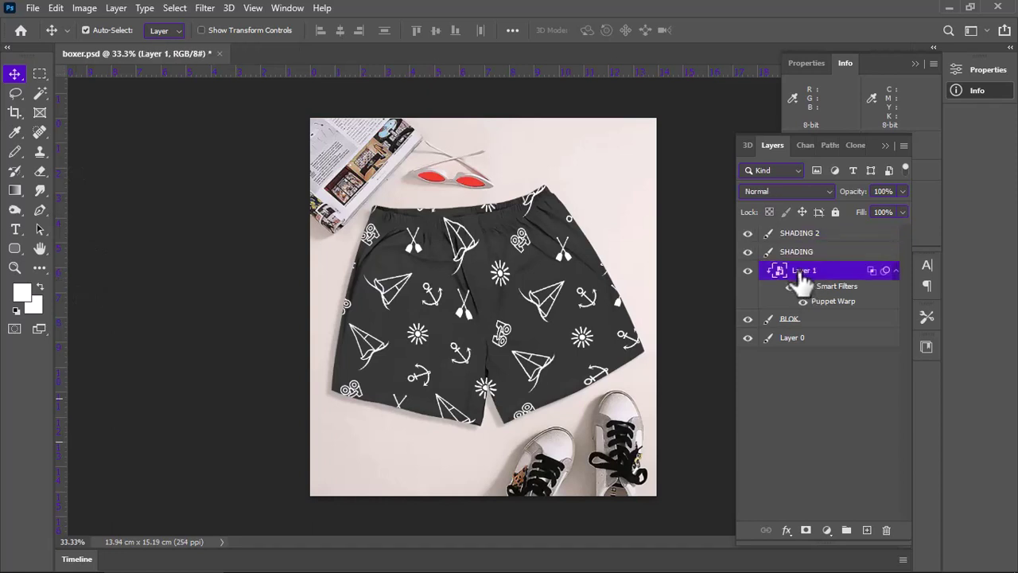
pyautogui.write('DE')
pyautogui.press('Return')
pyautogui.press('g')
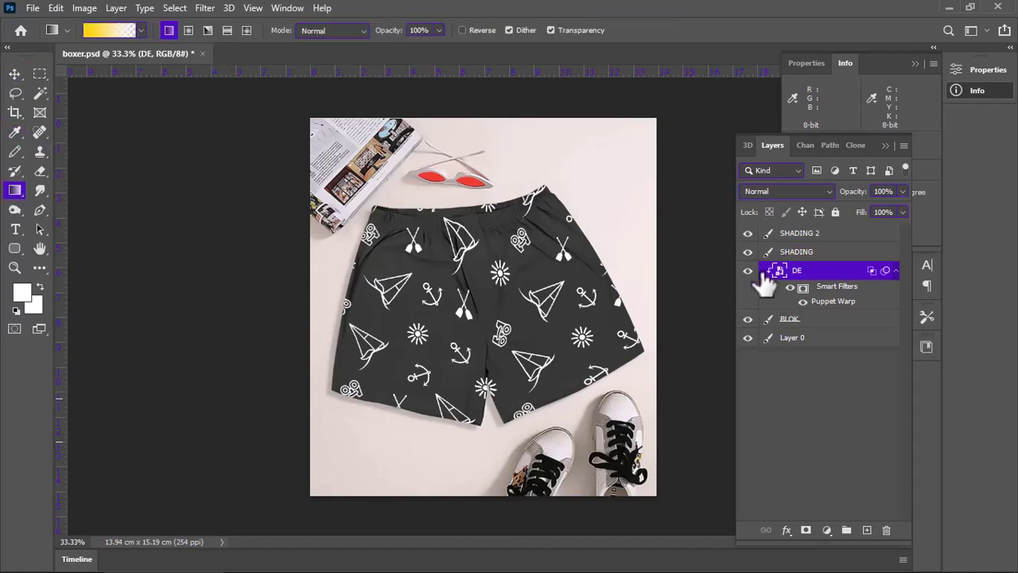
# Step: Rename the pattern layer to DESIGN, then select the SHADING 2 and SHADING layers
pyautogui.doubleClick(797, 271)
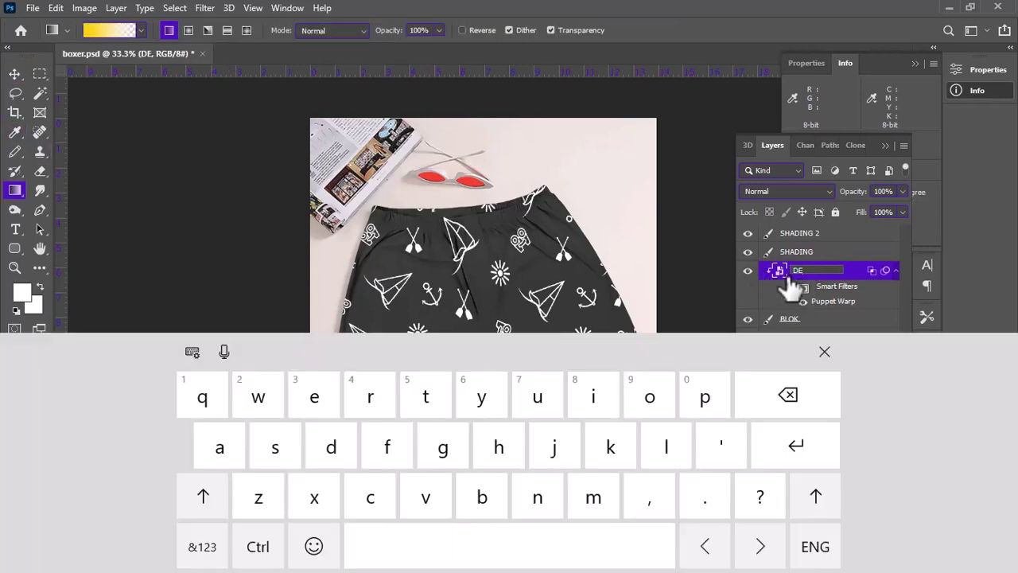
pyautogui.write('DESIGN')
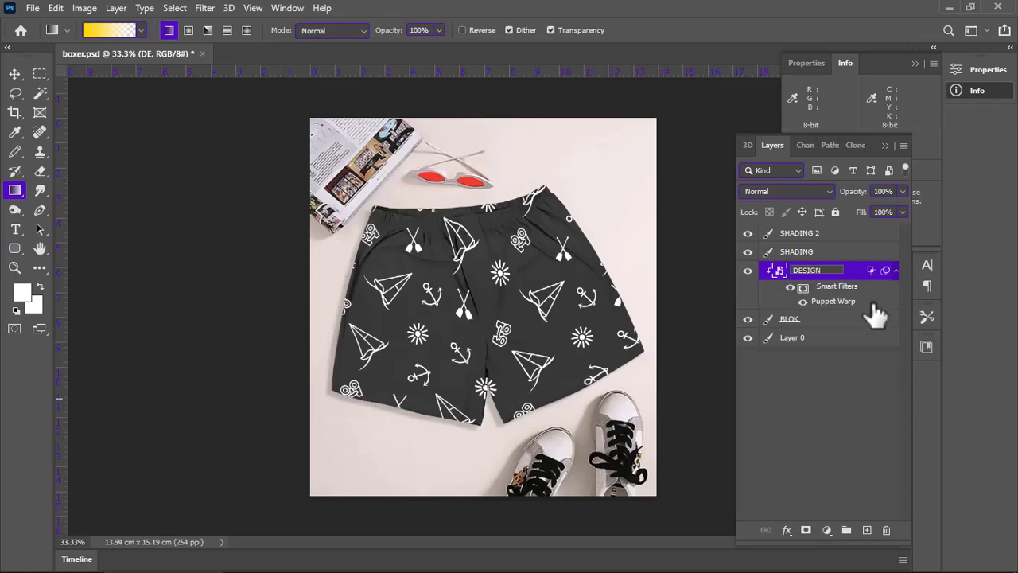
pyautogui.press('Return')
pyautogui.click(858, 322)
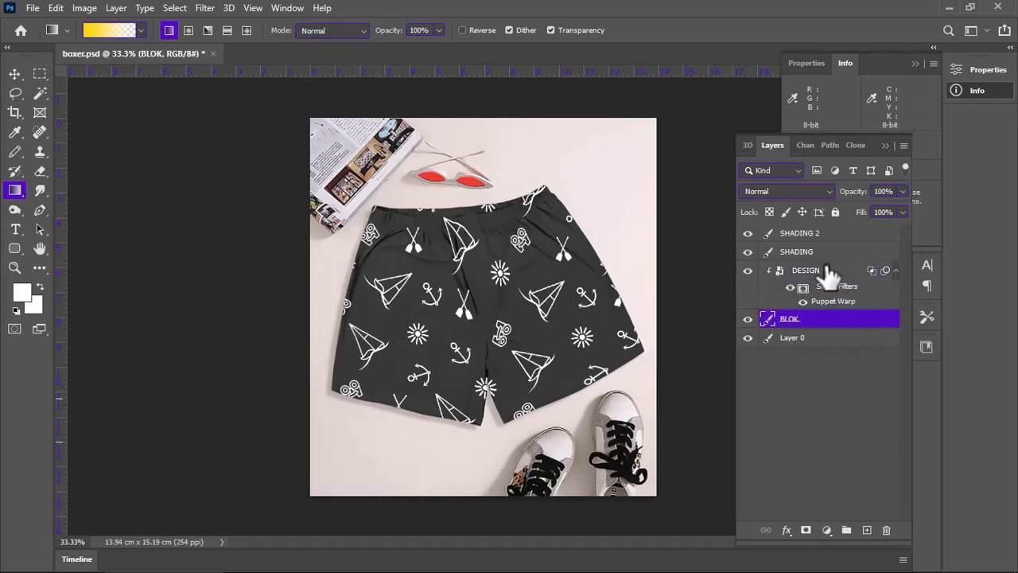
pyautogui.click(831, 233)
pyautogui.click(827, 251)
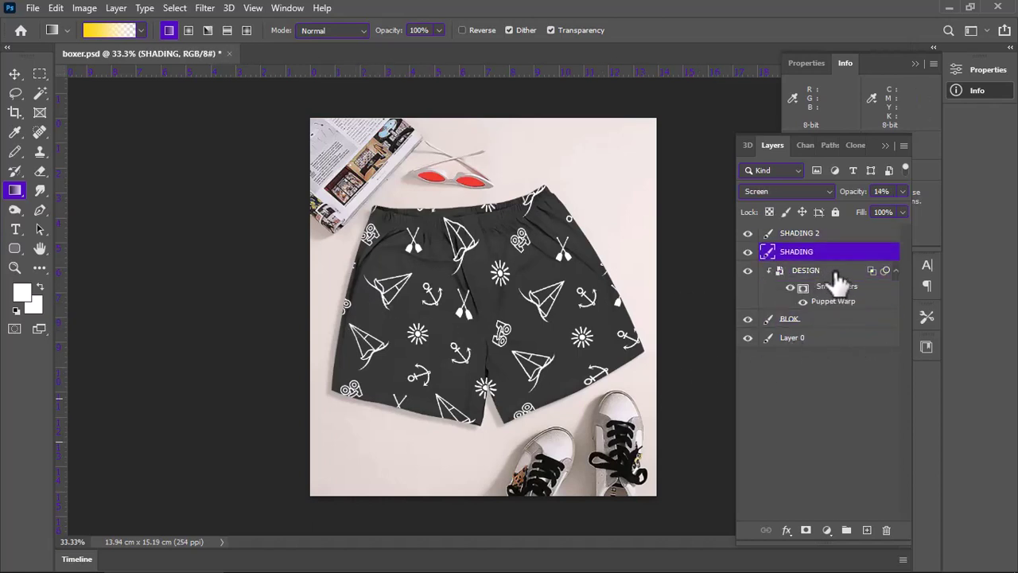
# Step: Rename Layer 0 to BG, then toggle the BLOK layer's visibility off and on
pyautogui.scroll(1, 509, 340)
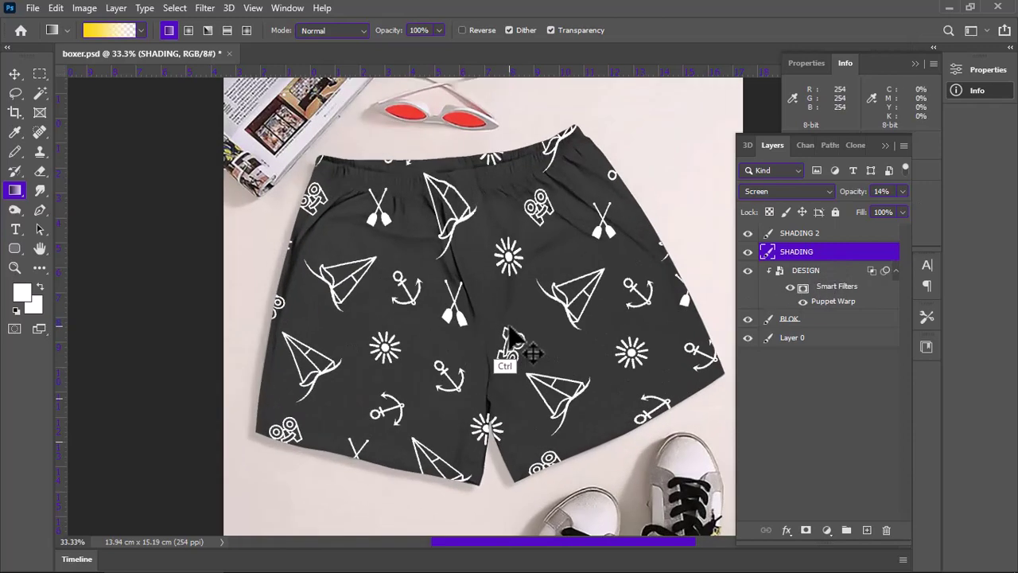
pyautogui.scroll(1, 509, 341)
pyautogui.scroll(1, 505, 342)
pyautogui.scroll(-1, 505, 342)
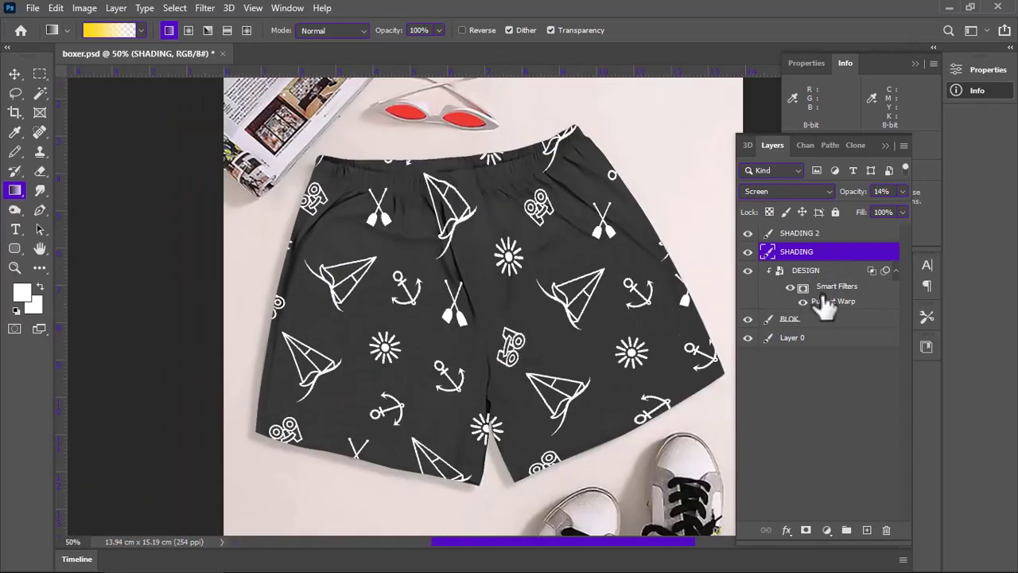
pyautogui.click(807, 270)
pyautogui.click(793, 337)
pyautogui.doubleClick(795, 337)
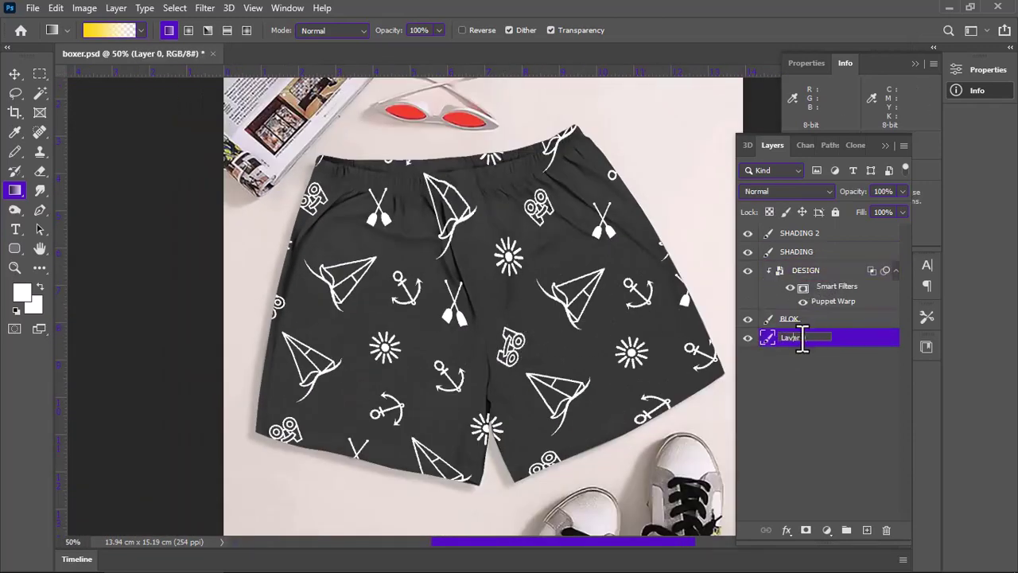
pyautogui.write('BG')
pyautogui.click(796, 319)
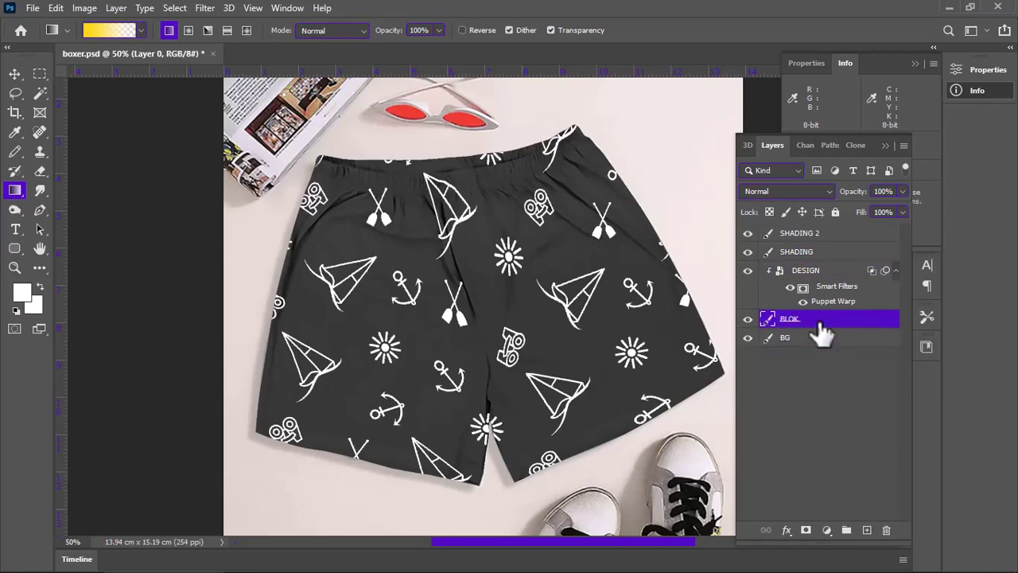
pyautogui.click(748, 319)
# Step: Duplicate SHADING 2 and set the copy to Color Burn at 38% opacity
pyautogui.click(827, 249)
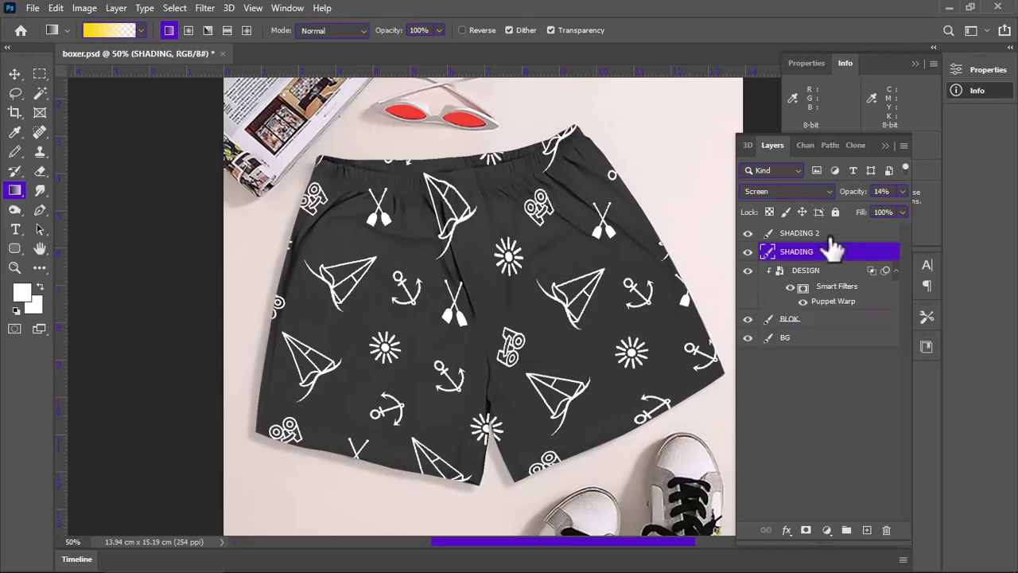
pyautogui.click(815, 233)
pyautogui.hotkey('ctrl', 'j')
pyautogui.click(795, 190)
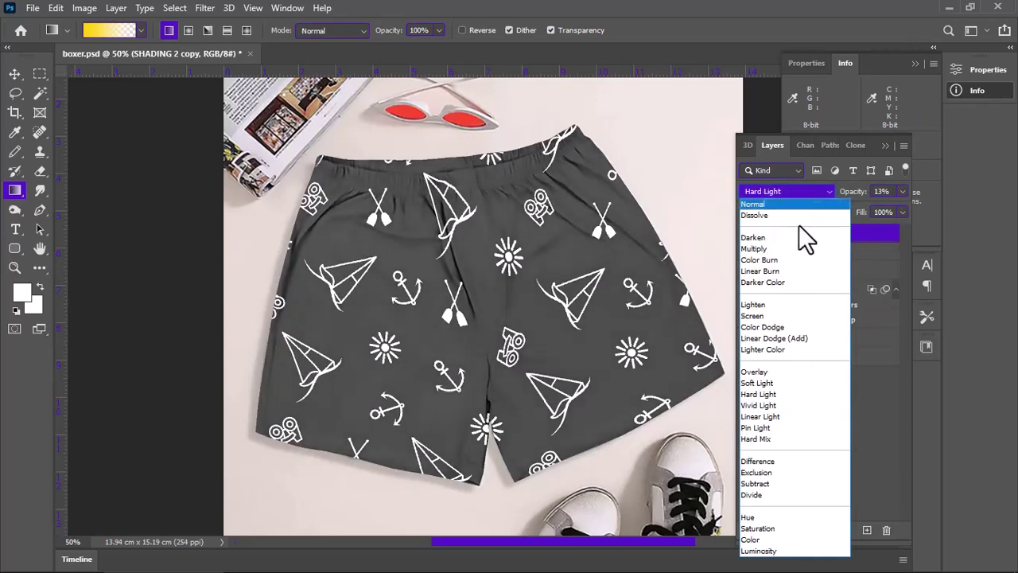
pyautogui.click(784, 257)
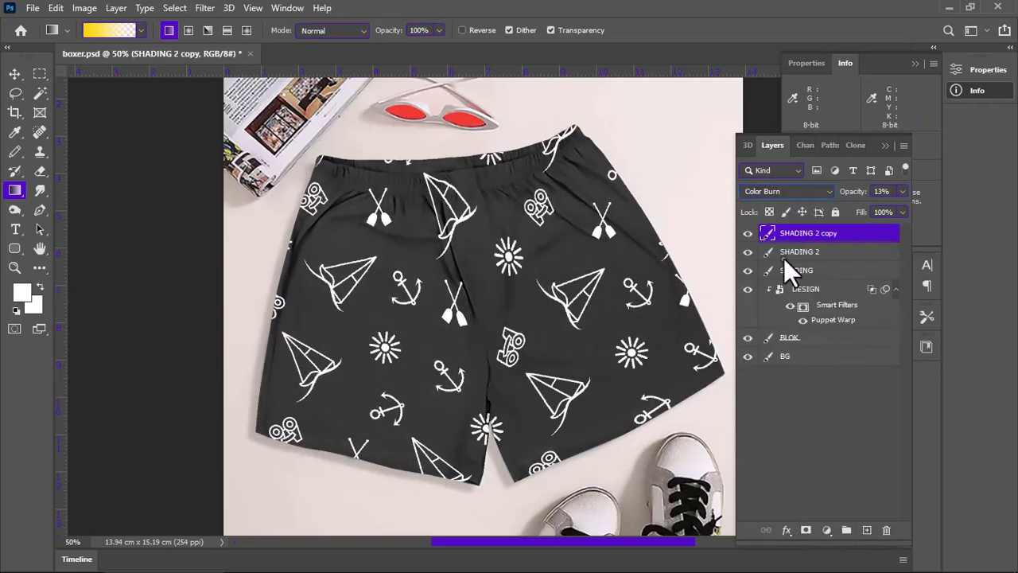
pyautogui.click(901, 191)
pyautogui.moveTo(840, 210); pyautogui.dragTo(860, 212)
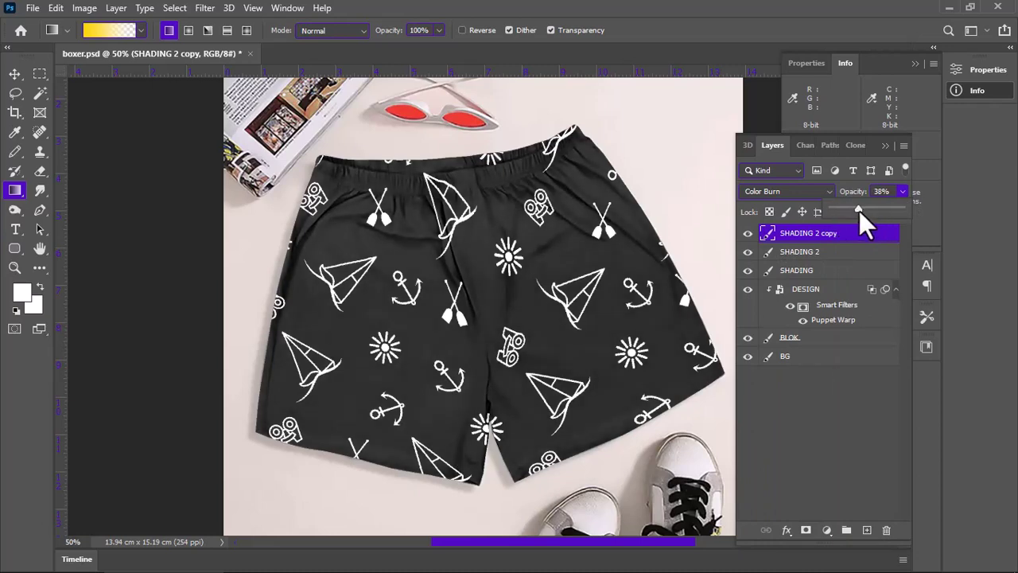
# Step: Open the Layer Style blending settings for the DESIGN layer
pyautogui.click(799, 252)
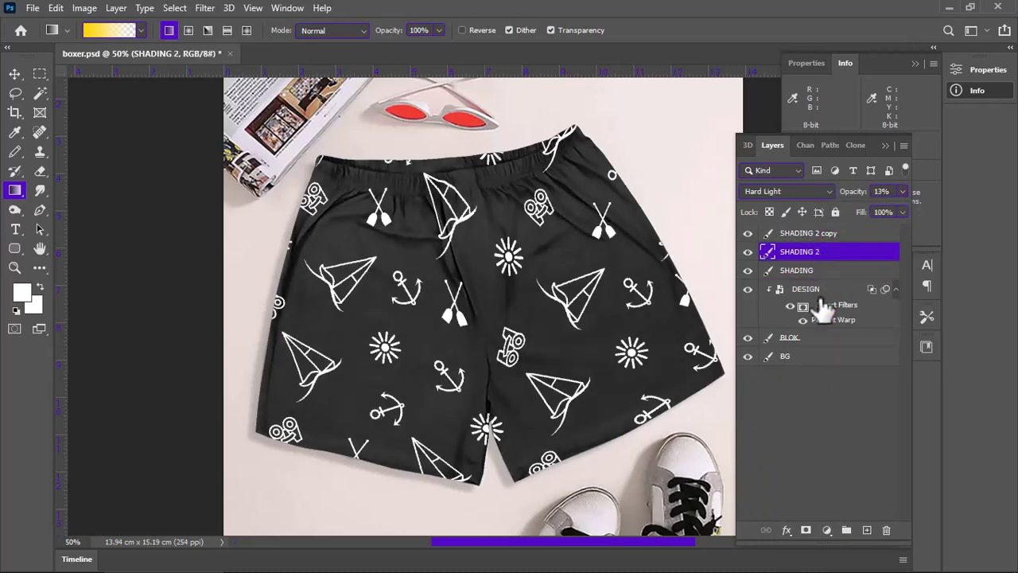
pyautogui.click(806, 290)
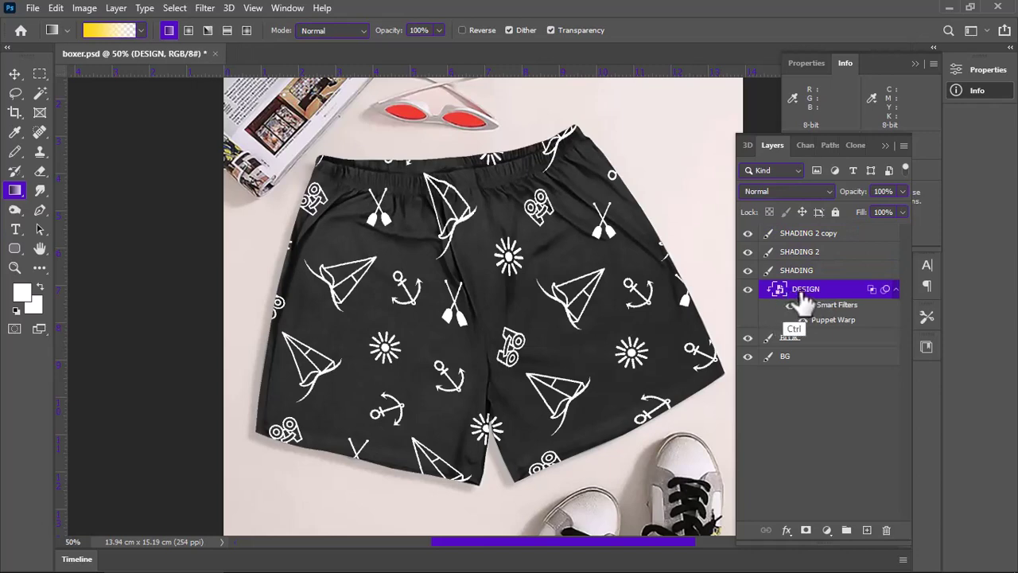
pyautogui.doubleClick(837, 291)
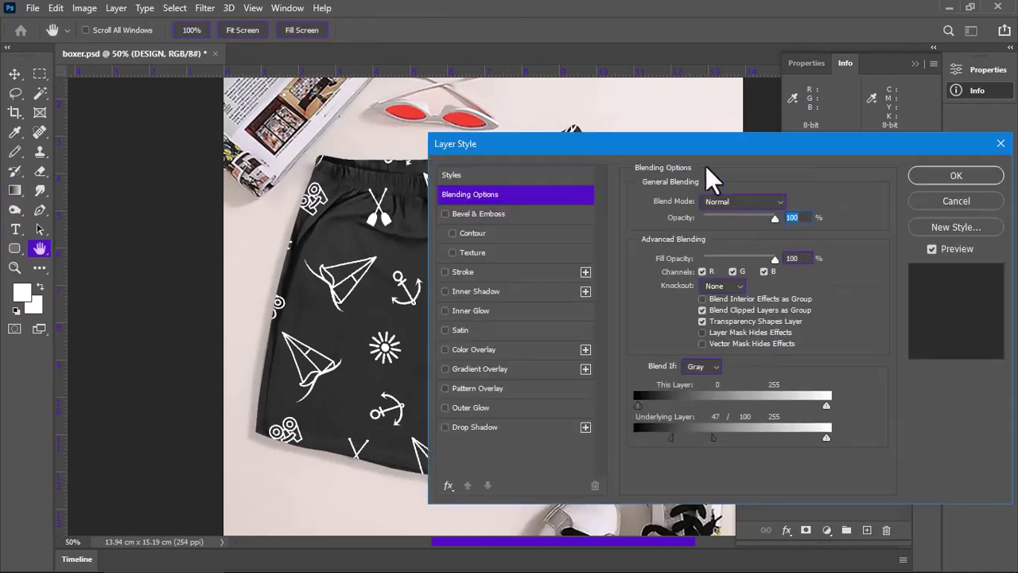
# Step: Split DESIGN's Underlying Layer Blend If black slider to 102/147 so fabric folds show
pyautogui.moveTo(753, 400)
pyautogui.mouseDown()
pyautogui.moveTo(743, 403)
pyautogui.moveTo(763, 401)
pyautogui.moveTo(730, 403)
pyautogui.moveTo(784, 437)
pyautogui.mouseUp()
pyautogui.moveTo(939, 435); pyautogui.dragTo(941, 435)
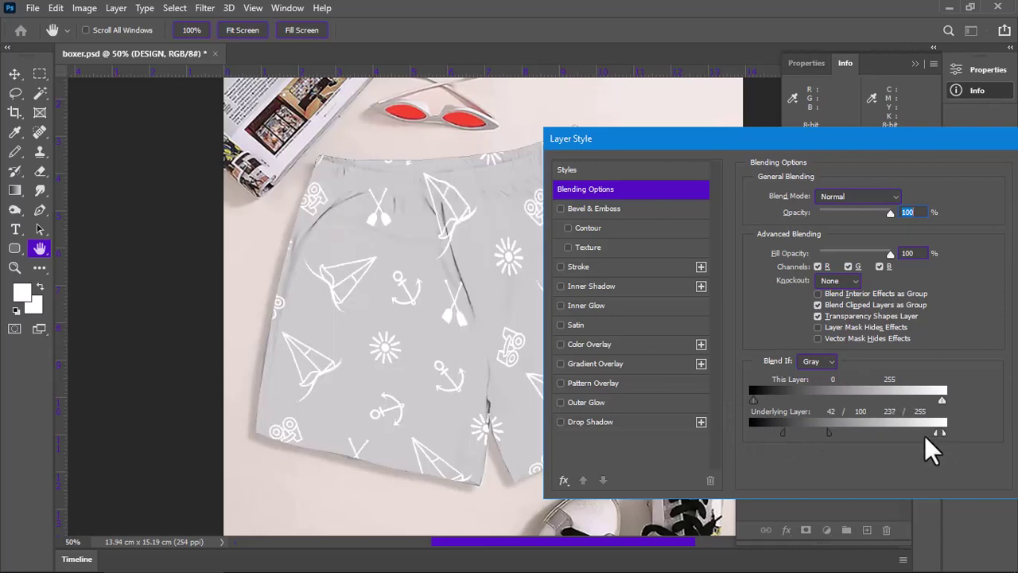
pyautogui.moveTo(845, 433)
pyautogui.mouseDown()
pyautogui.moveTo(862, 429)
pyautogui.moveTo(851, 431)
pyautogui.mouseUp()
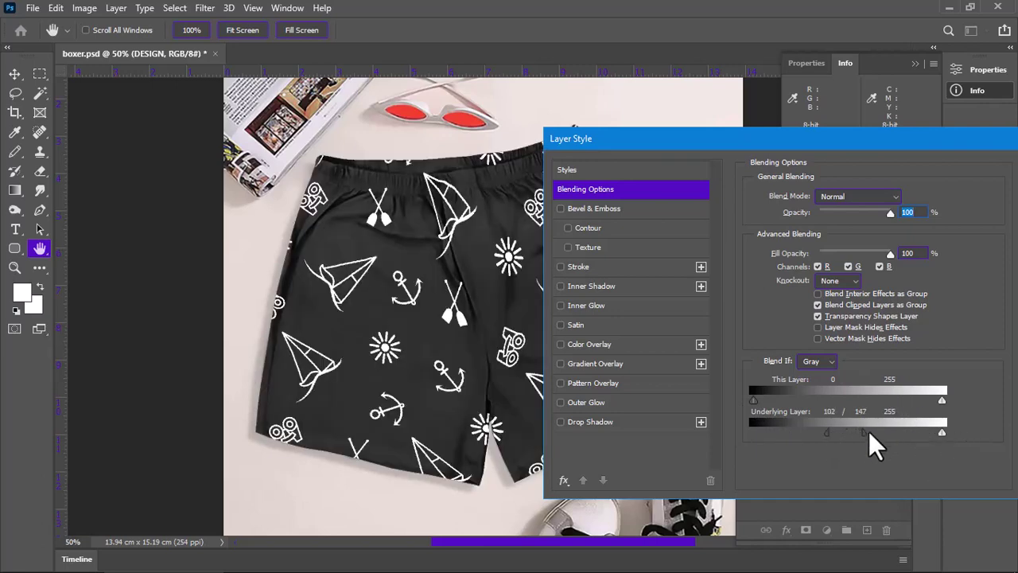
pyautogui.moveTo(853, 142); pyautogui.dragTo(683, 149)
# Step: Apply the Blend If settings and inspect the DESIGN smart filter mask
pyautogui.click(900, 178)
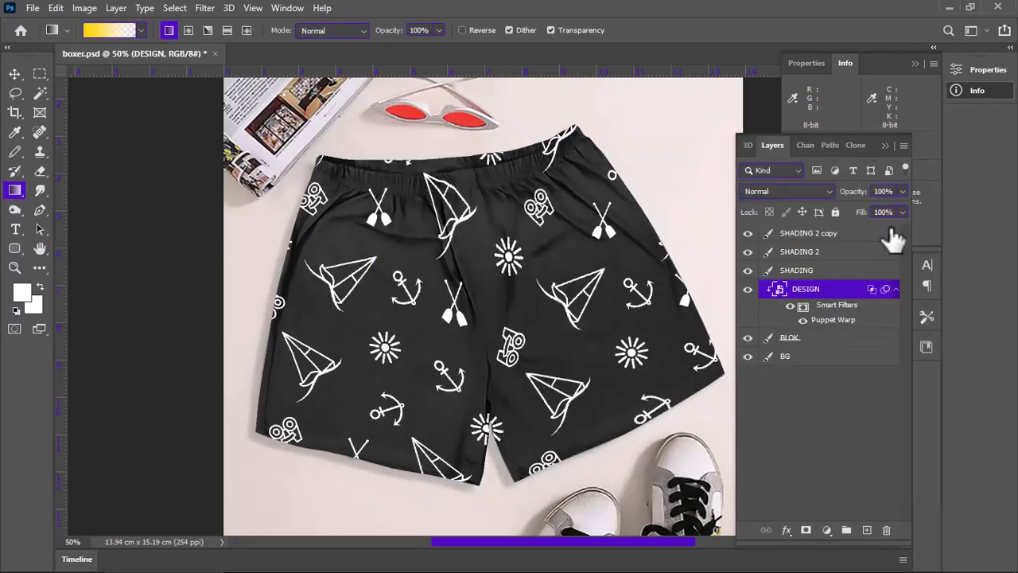
pyautogui.click(803, 307)
pyautogui.doubleClick(804, 310)
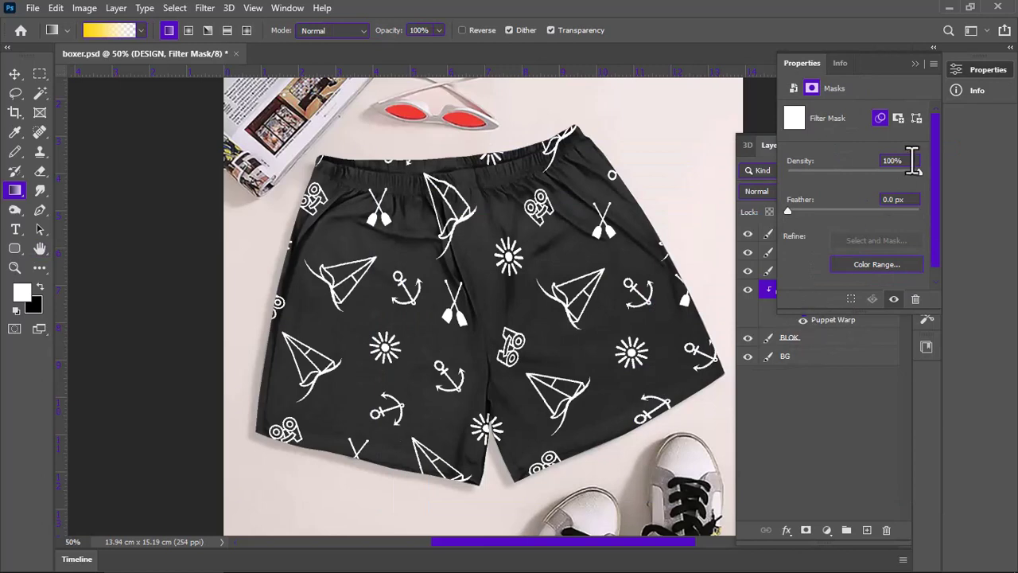
pyautogui.click(807, 340)
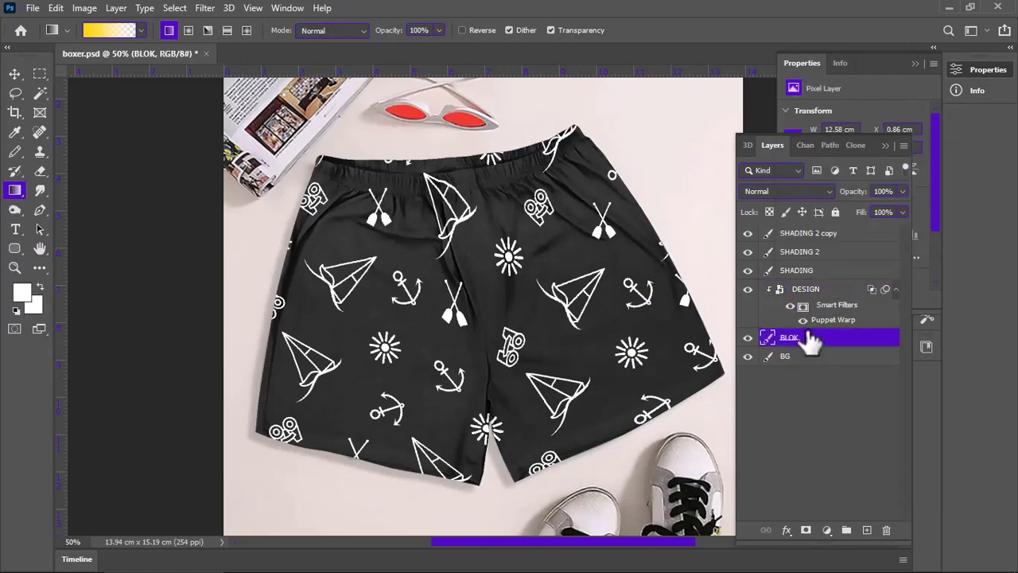
# Step: Move the DESIGN pattern slightly down on the shorts with Free Transform
pyautogui.click(806, 290)
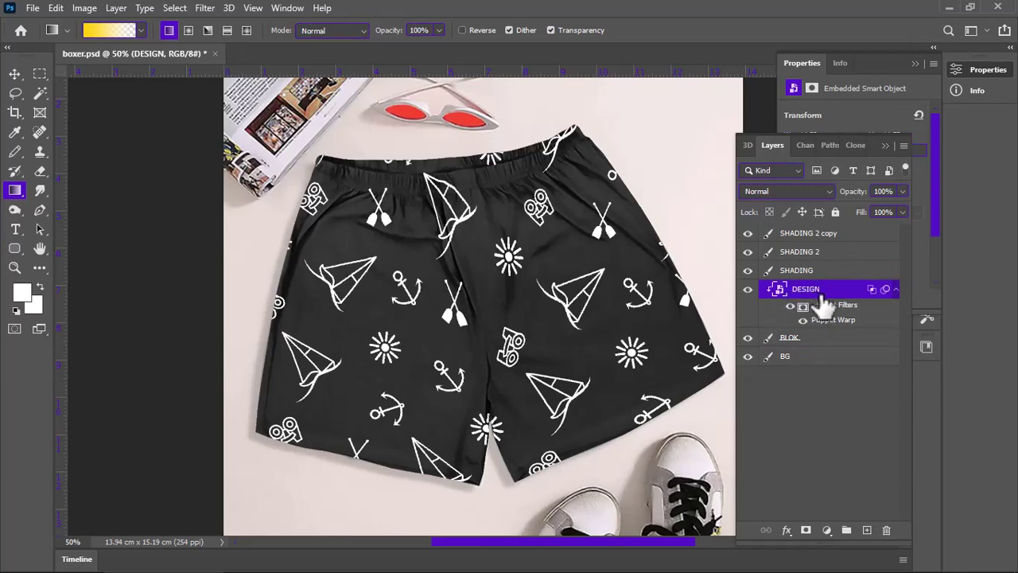
pyautogui.hotkey('ctrl', 't')
pyautogui.click(525, 236)
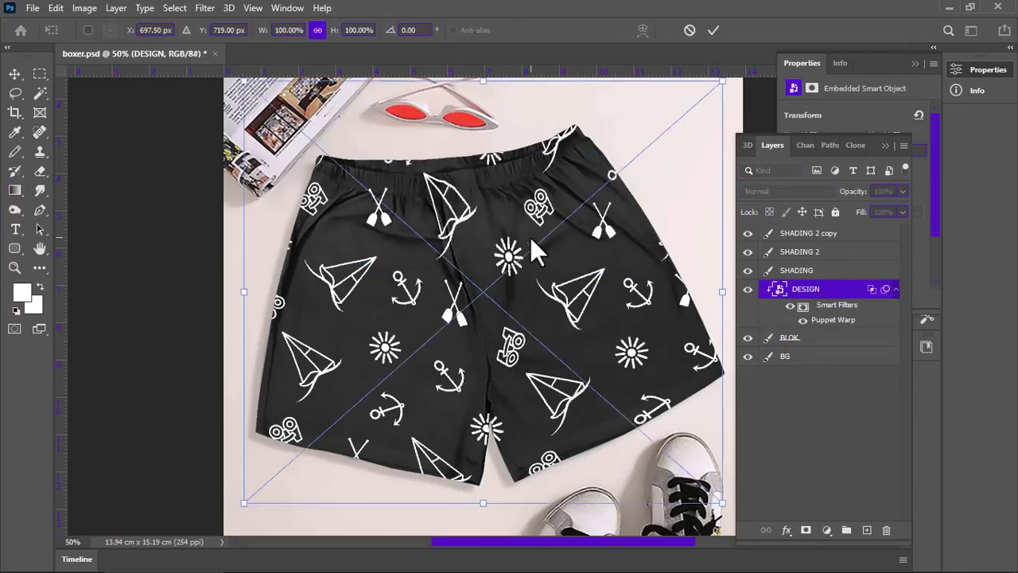
pyautogui.moveTo(566, 267)
pyautogui.mouseDown()
pyautogui.moveTo(574, 317)
pyautogui.moveTo(574, 305)
pyautogui.mouseUp()
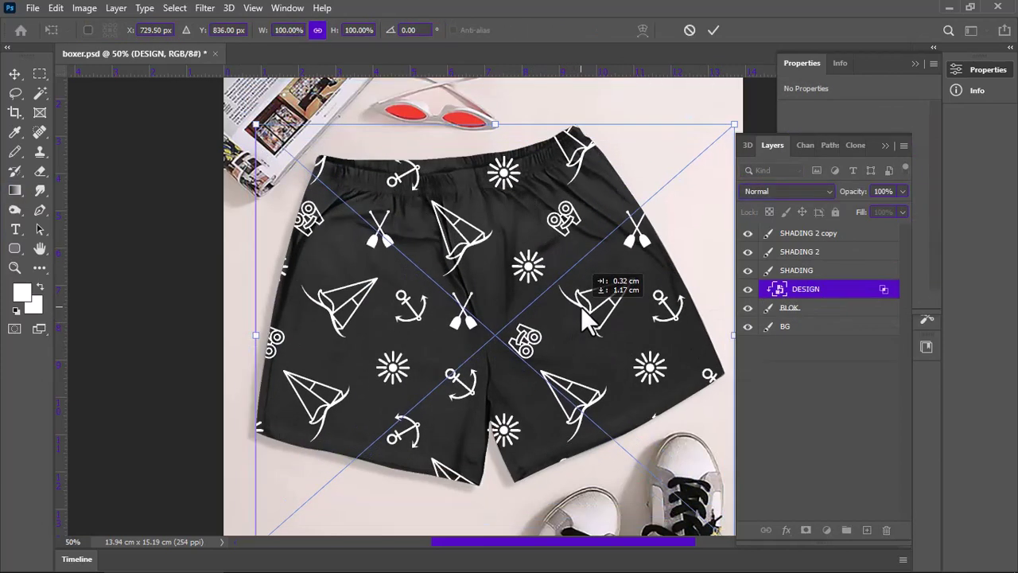
pyautogui.click(714, 30)
# Step: Re-warp DESIGN's Puppet Warp pins so the pattern stretches to the shorts' edges and hems
pyautogui.doubleClick(819, 321)
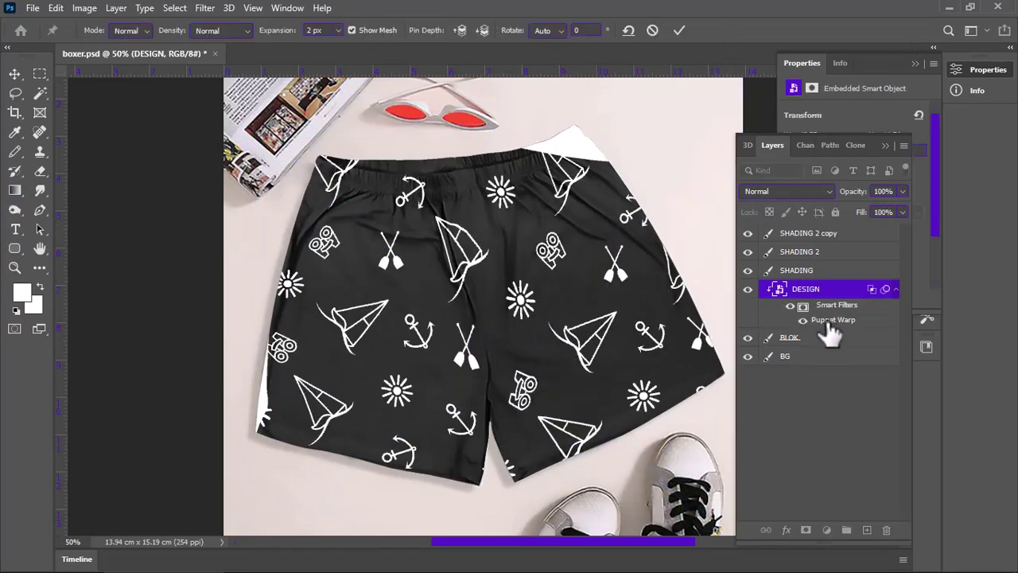
pyautogui.moveTo(652, 206); pyautogui.dragTo(455, 205)
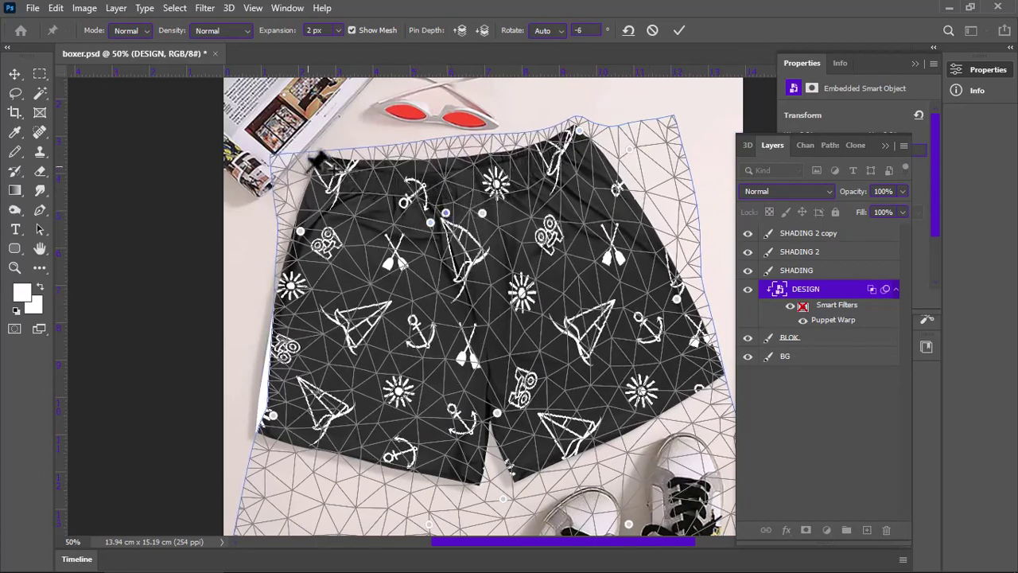
pyautogui.moveTo(269, 416); pyautogui.dragTo(252, 413)
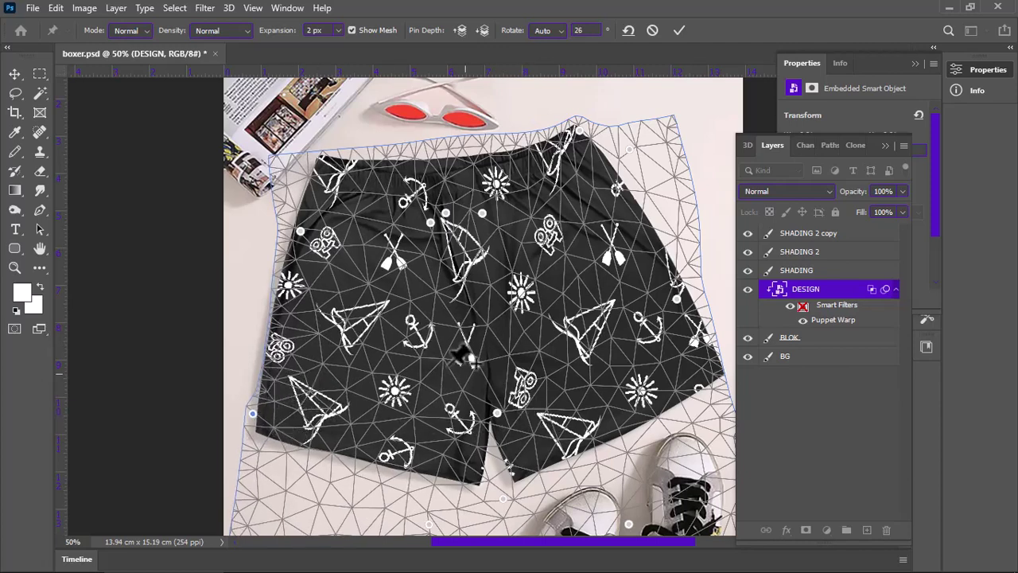
pyautogui.moveTo(287, 325); pyautogui.dragTo(257, 329)
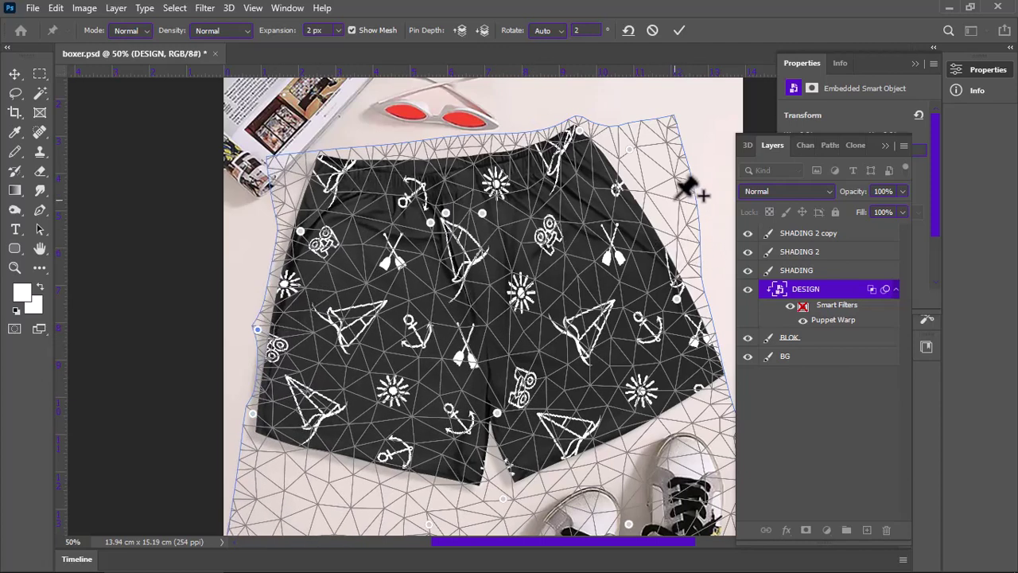
pyautogui.moveTo(681, 190); pyautogui.dragTo(653, 191)
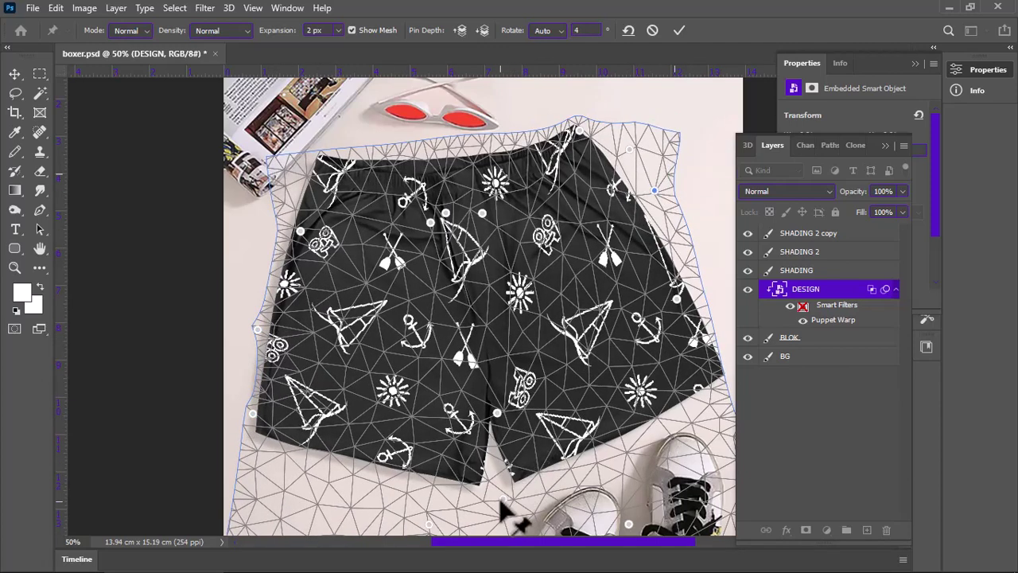
pyautogui.moveTo(500, 501)
pyautogui.mouseDown()
pyautogui.moveTo(429, 525)
pyautogui.moveTo(433, 534)
pyautogui.mouseUp()
pyautogui.moveTo(712, 470); pyautogui.dragTo(697, 460)
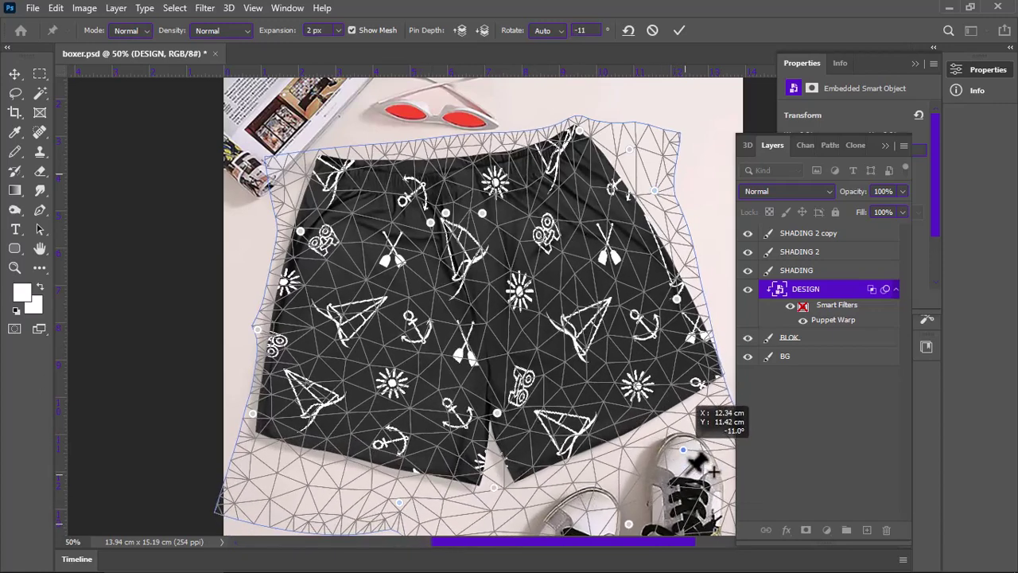
pyautogui.click(678, 30)
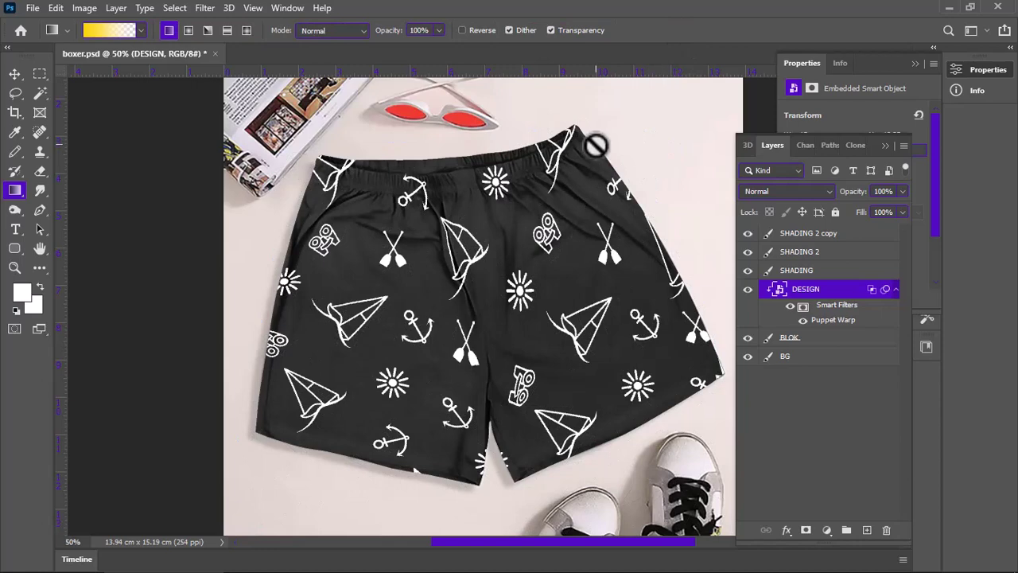
pyautogui.hotkey('ctrl', '-')
pyautogui.hotkey('ctrl', '-')
# Step: Save boxer.psd and finish naming the FRAME layer
pyautogui.click(32, 8)
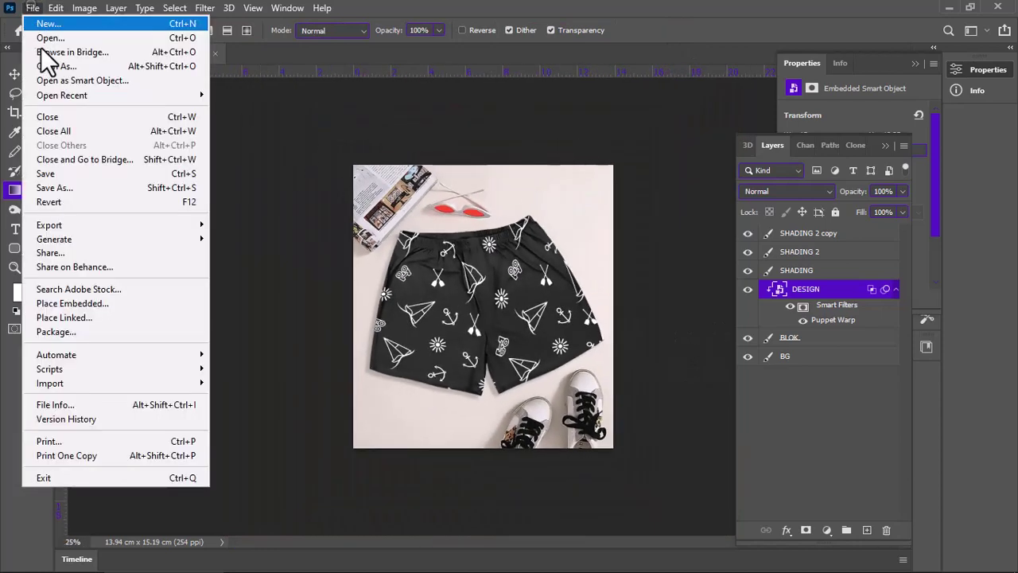
pyautogui.click(72, 174)
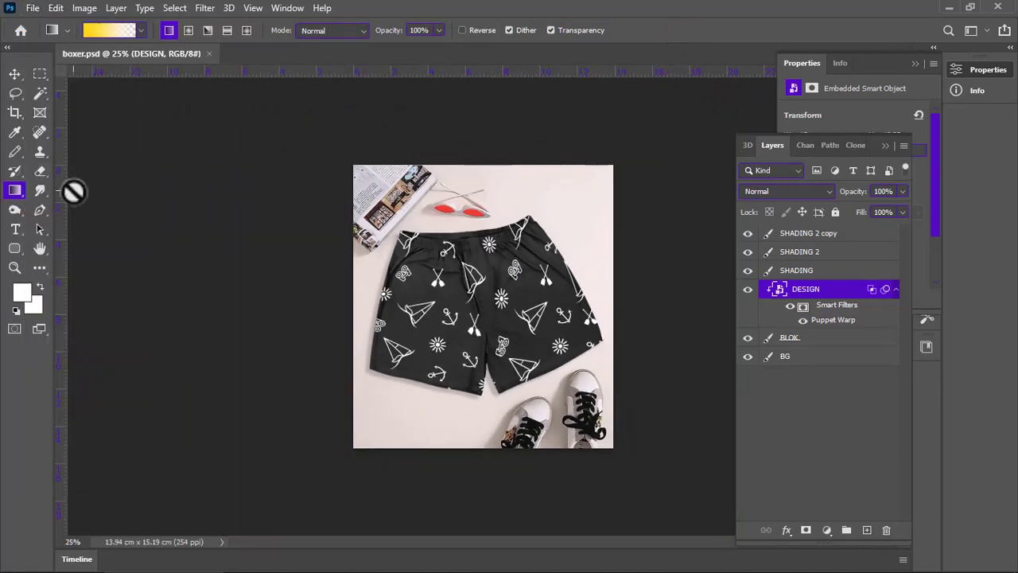
pyautogui.doubleClick(792, 338)
pyautogui.write('FRAME')
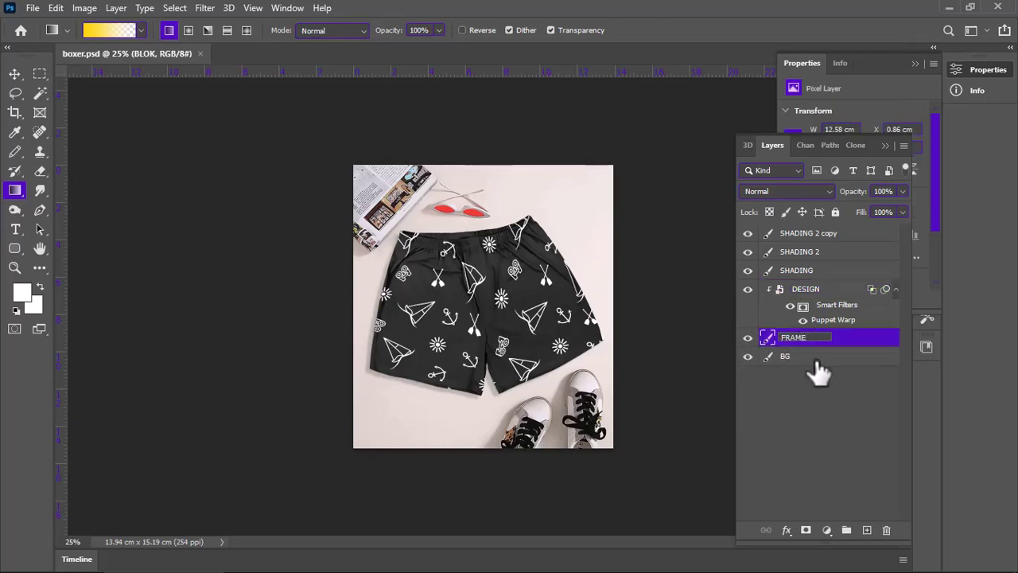
pyautogui.click(817, 359)
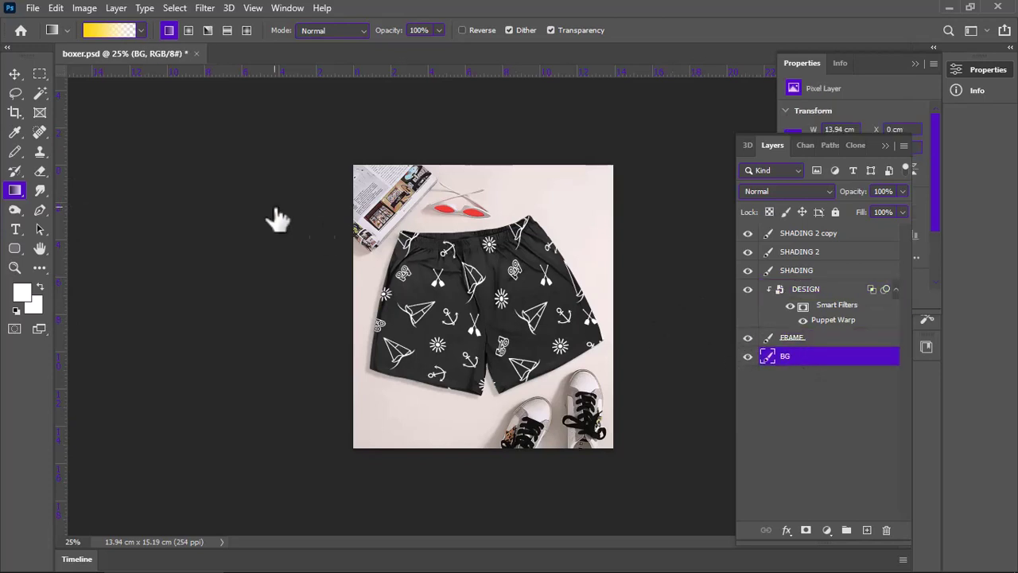
pyautogui.click(33, 8)
pyautogui.click(69, 173)
pyautogui.click(33, 8)
pyautogui.click(301, 189)
# Step: Raise the DESIGN pattern layer to 100% opacity
pyautogui.scroll(1, 374, 326)
pyautogui.scroll(1, 374, 326)
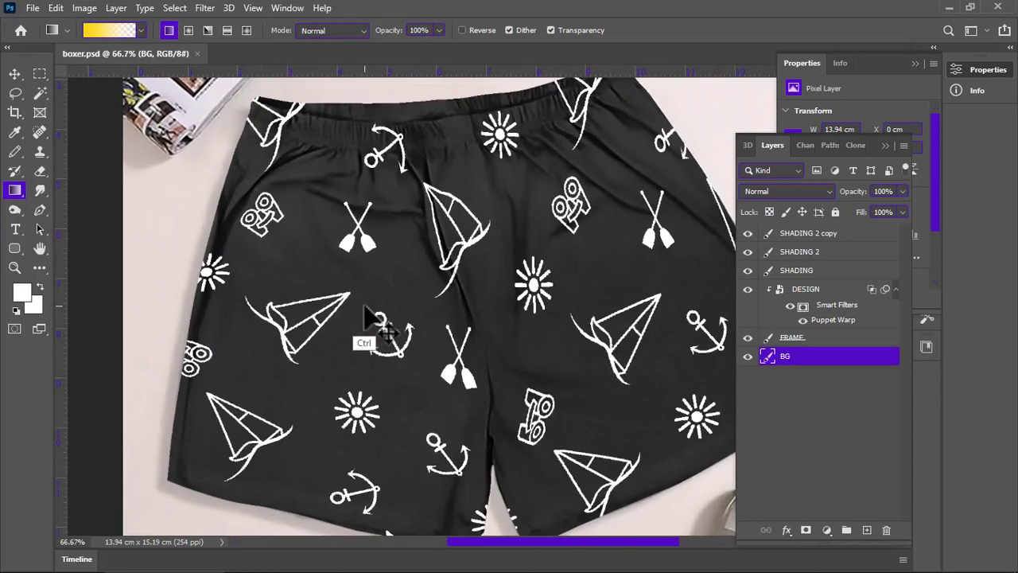
pyautogui.scroll(1, 374, 330)
pyautogui.scroll(-1, 373, 330)
pyautogui.click(819, 292)
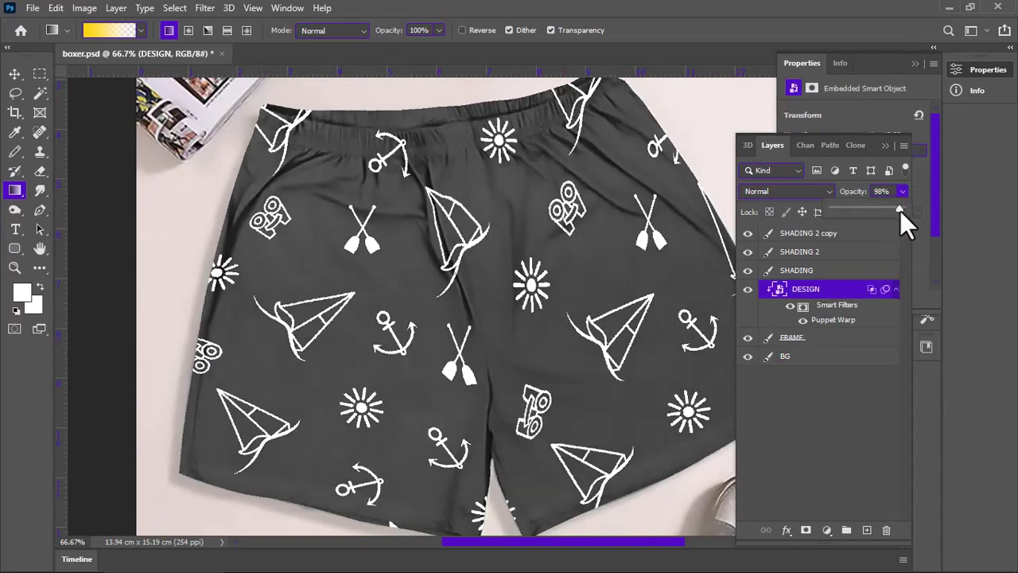
pyautogui.moveTo(892, 210); pyautogui.dragTo(902, 207)
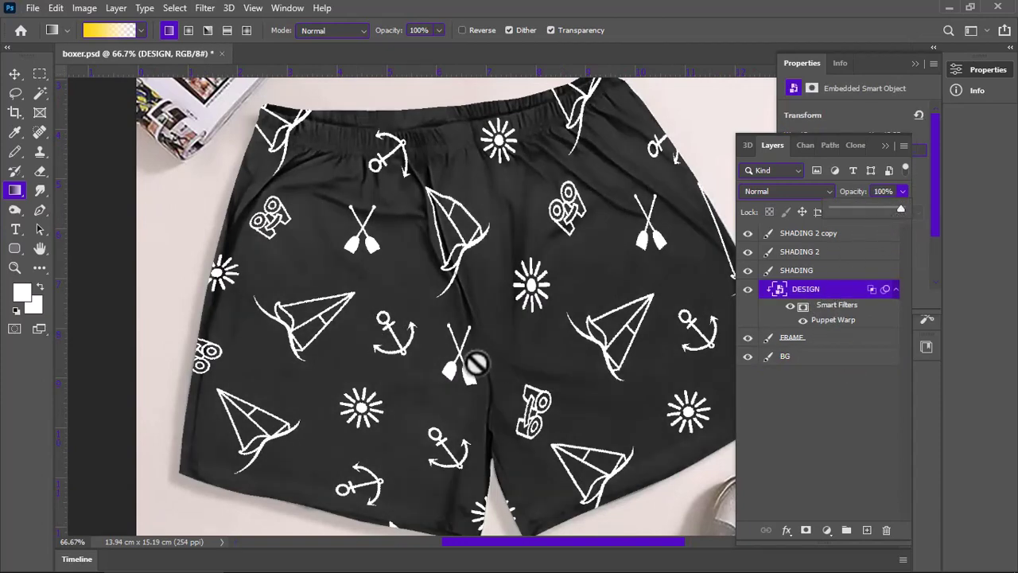
# Step: Save boxer.psd again and zoom out to view the whole mockup
pyautogui.hotkey('ctrl', '-')
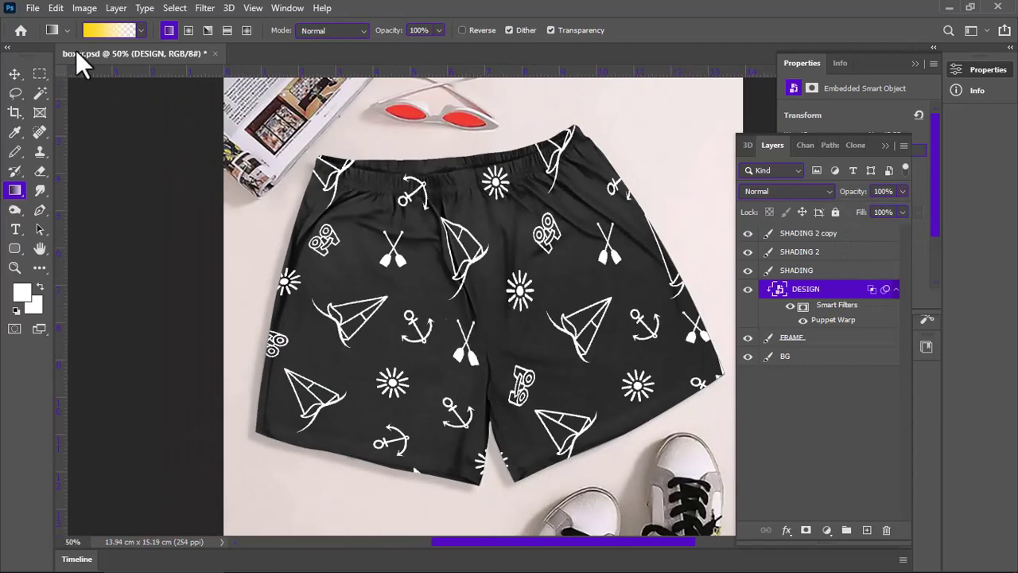
pyautogui.click(38, 11)
pyautogui.click(53, 174)
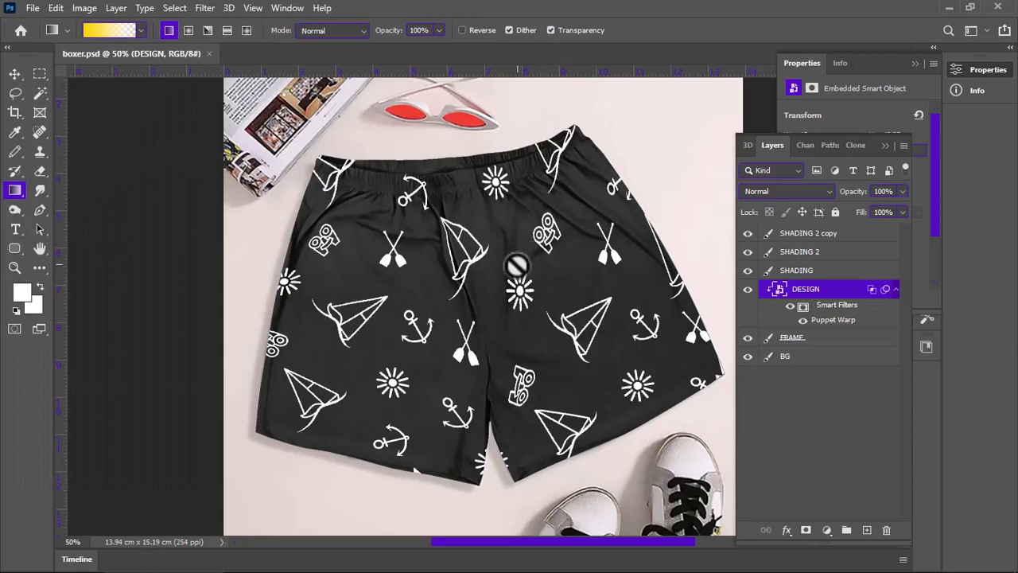
pyautogui.hotkey('ctrl', '-')
pyautogui.hotkey('ctrl', '-')
# Step: Create a new white 1280 × 720 px document at 254 ppi
pyautogui.click(33, 8)
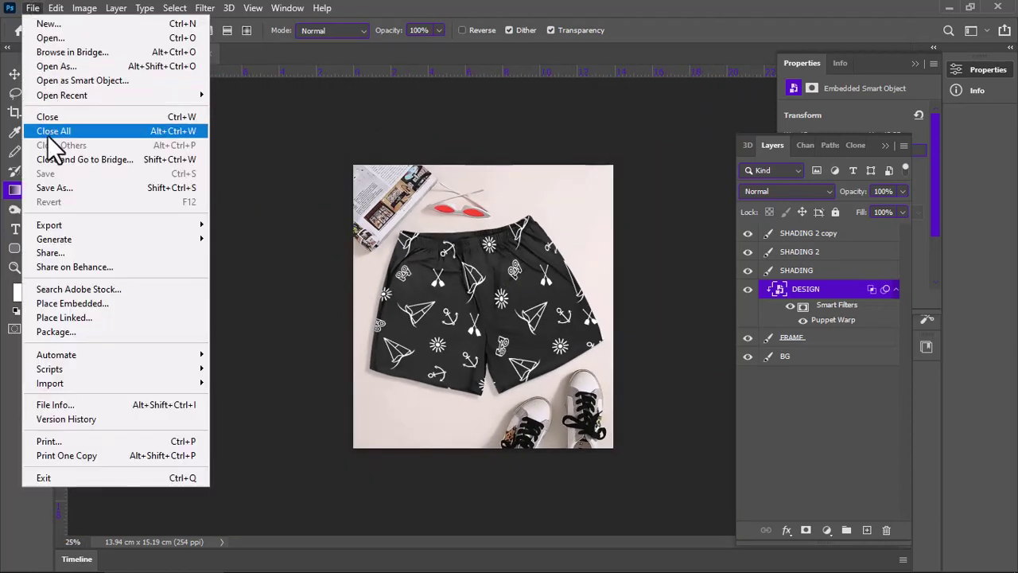
pyautogui.click(239, 150)
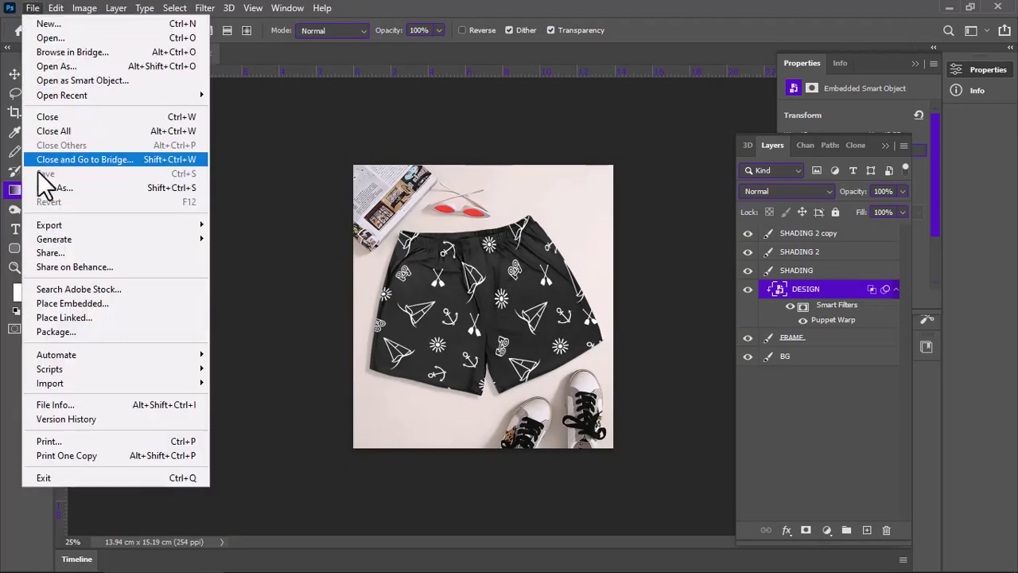
pyautogui.click(32, 8)
pyautogui.click(327, 173)
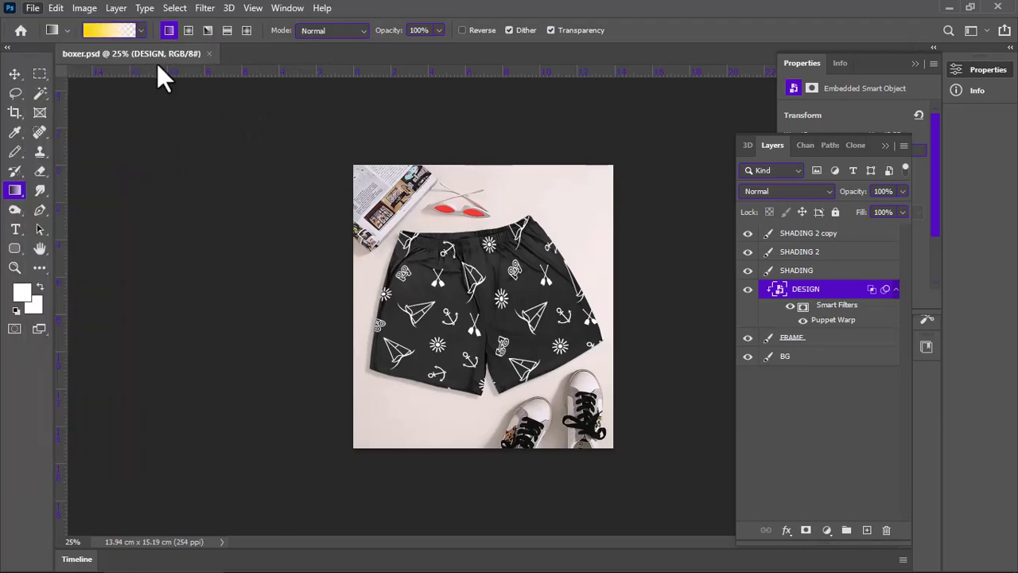
pyautogui.click(33, 8)
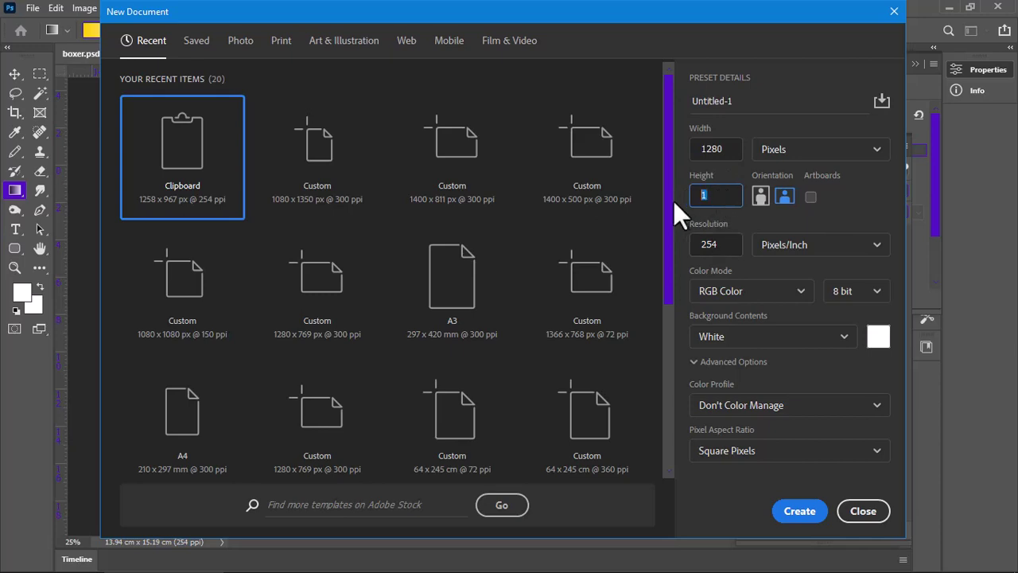
pyautogui.write('720')
pyautogui.click(799, 511)
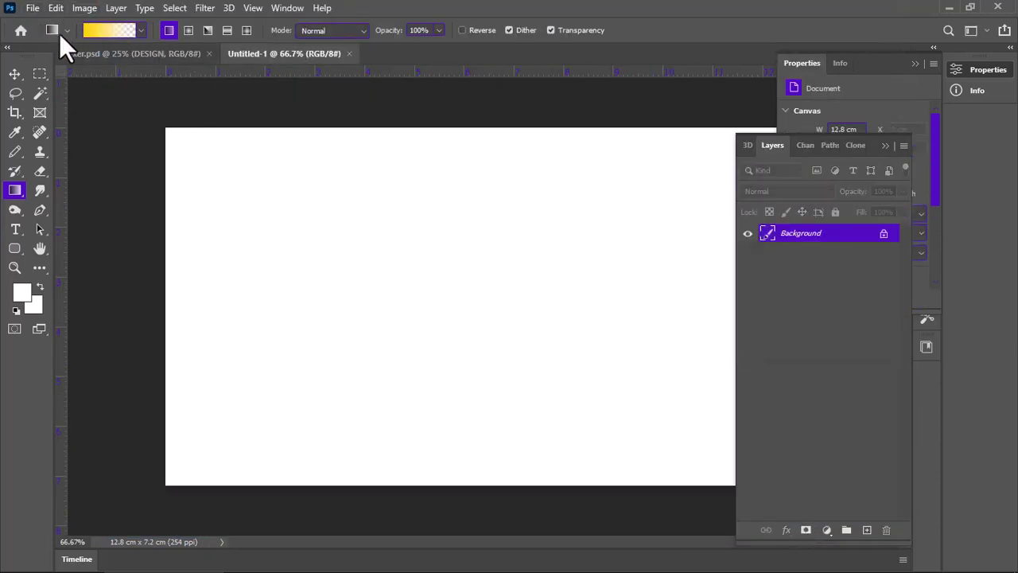
# Step: Duplicate boxer.psd as 'boxer copy' and merge all its layers into one
pyautogui.click(138, 53)
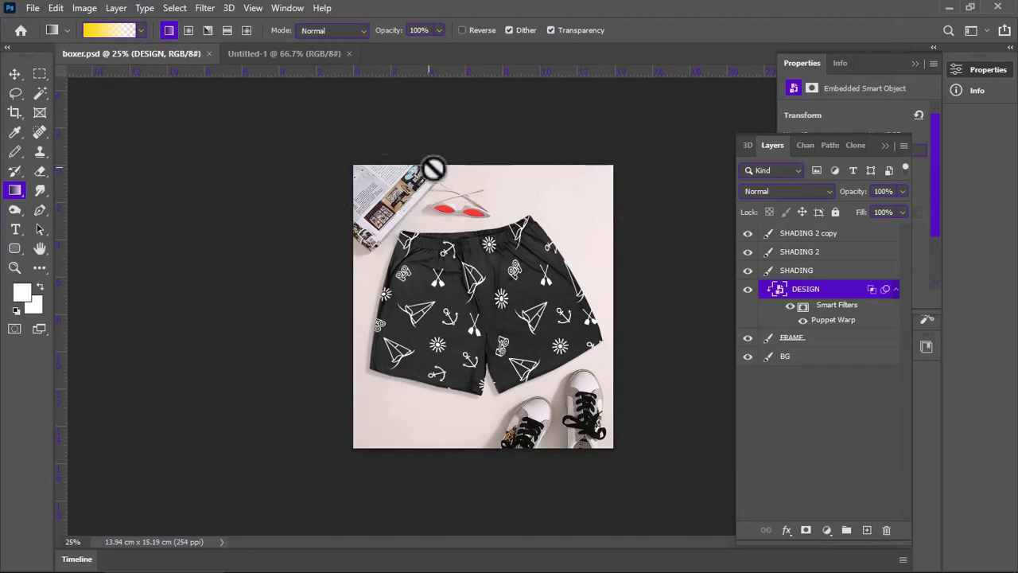
pyautogui.click(80, 14)
pyautogui.click(127, 211)
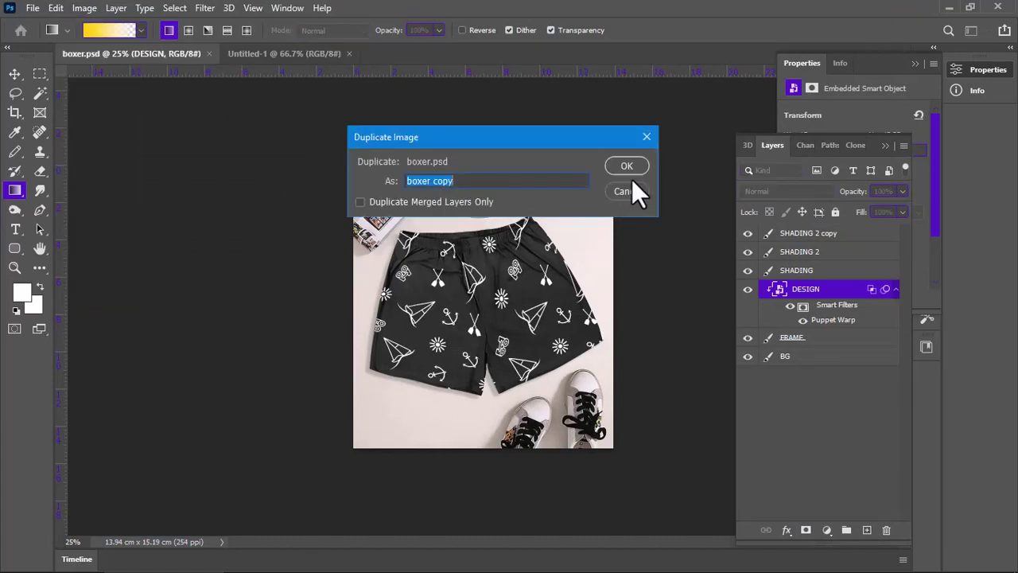
pyautogui.click(628, 167)
pyautogui.click(832, 233)
pyautogui.keyDown('shift'); pyautogui.click(832, 357); pyautogui.keyUp('shift')
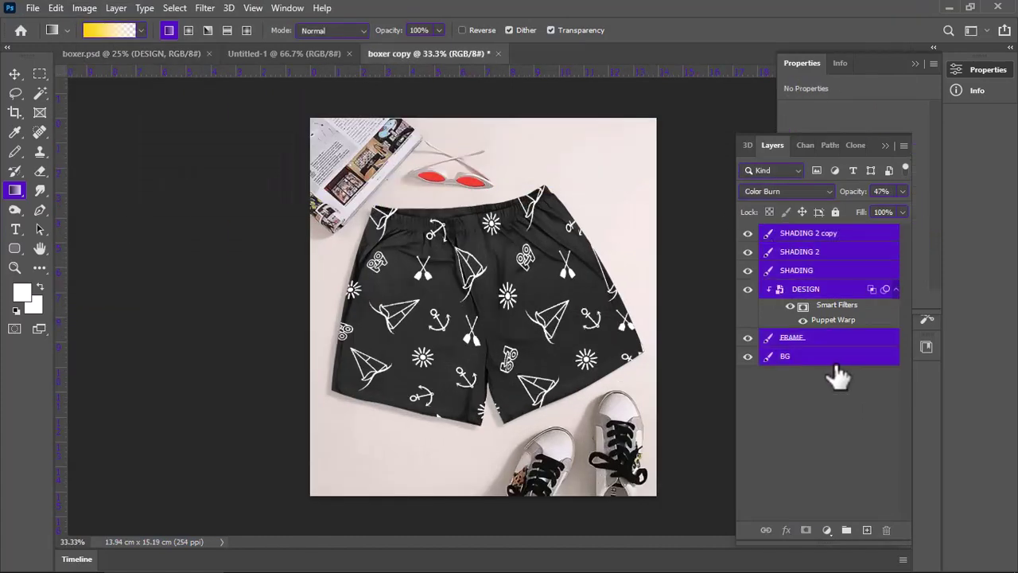
pyautogui.hotkey('ctrl', 'e')
pyautogui.hotkey('ctrl', 'shift', 's')
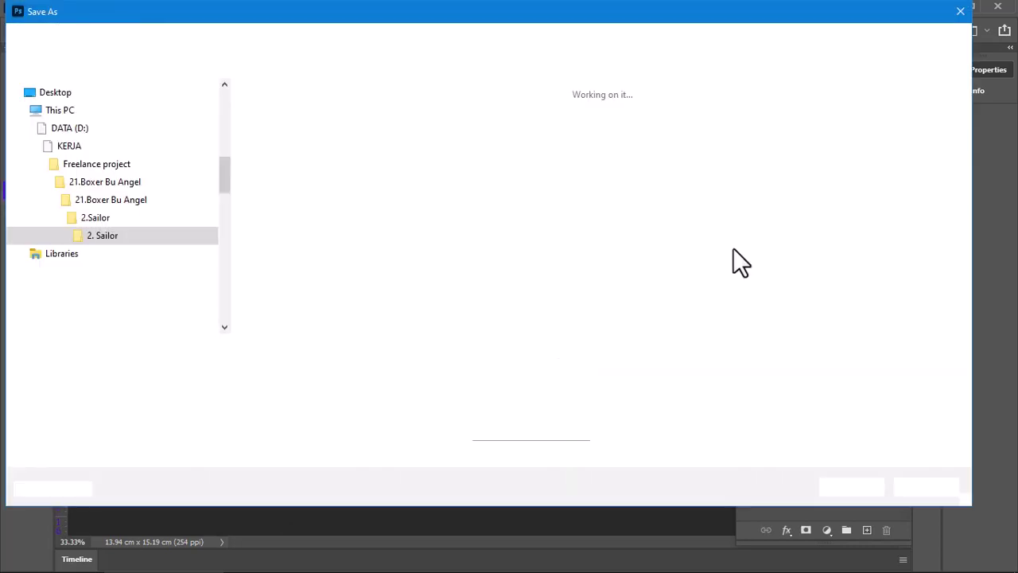
pyautogui.click(957, 10)
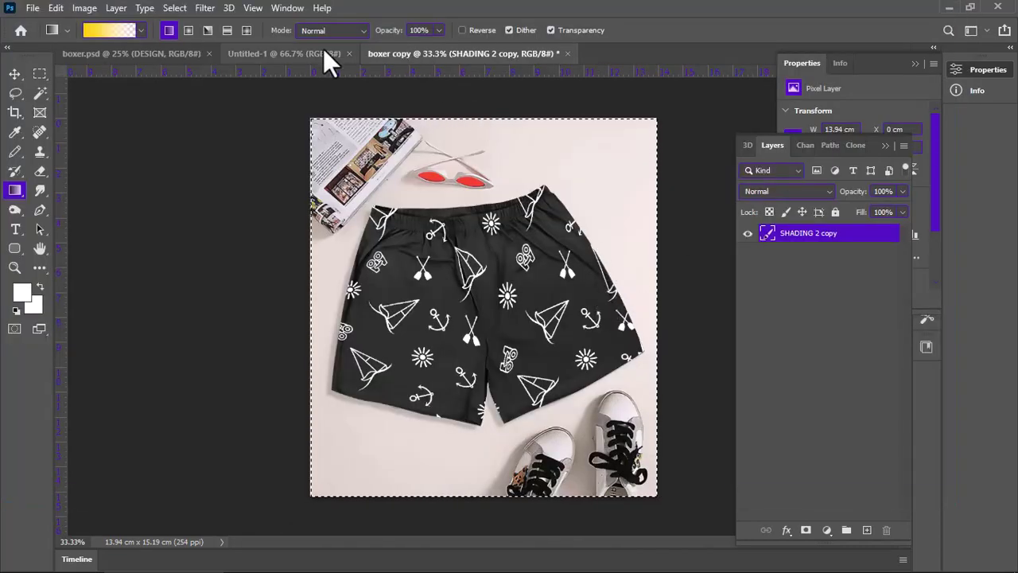
# Step: Drag the merged image into Untitled-1 and scale it onto the right half
pyautogui.click(304, 57)
pyautogui.moveTo(303, 58); pyautogui.dragTo(387, 278)
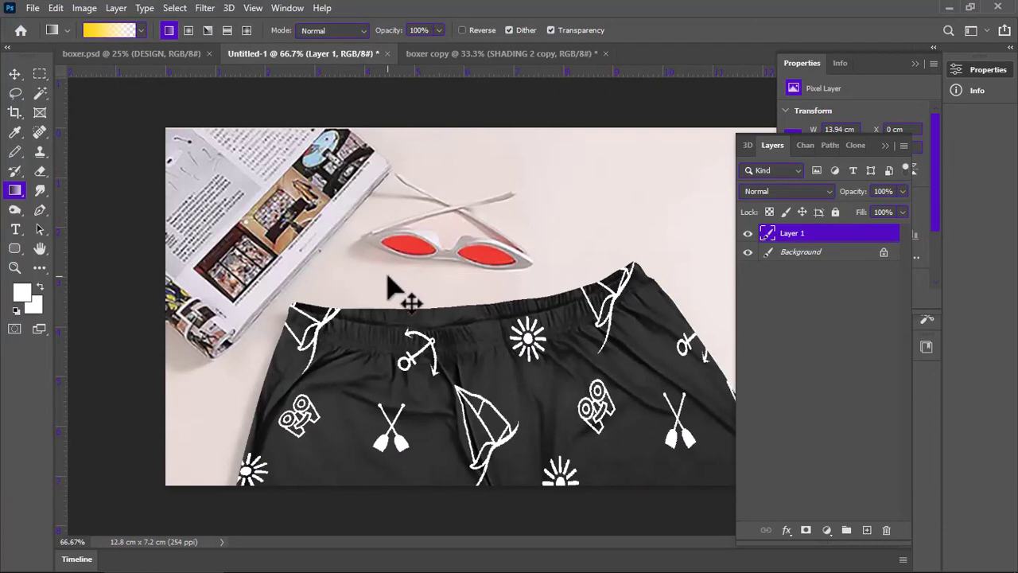
pyautogui.hotkey('ctrl', '-')
pyautogui.hotkey('ctrl', '-')
pyautogui.hotkey('ctrl', '-')
pyautogui.hotkey('ctrl', '-')
pyautogui.hotkey('ctrl', 't')
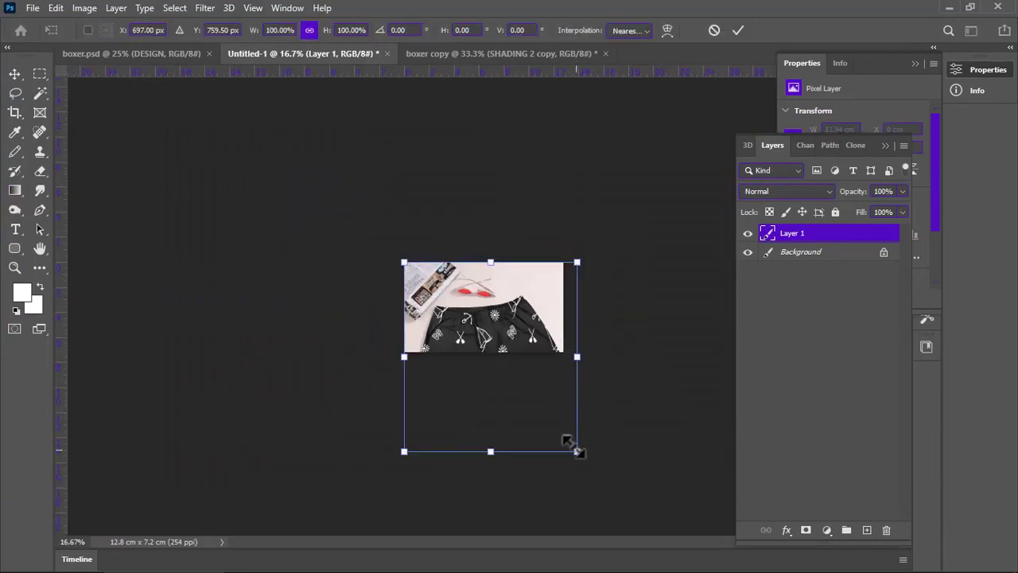
pyautogui.moveTo(577, 451)
pyautogui.mouseDown()
pyautogui.moveTo(501, 351)
pyautogui.moveTo(493, 322)
pyautogui.moveTo(552, 322)
pyautogui.moveTo(560, 350)
pyautogui.mouseUp()
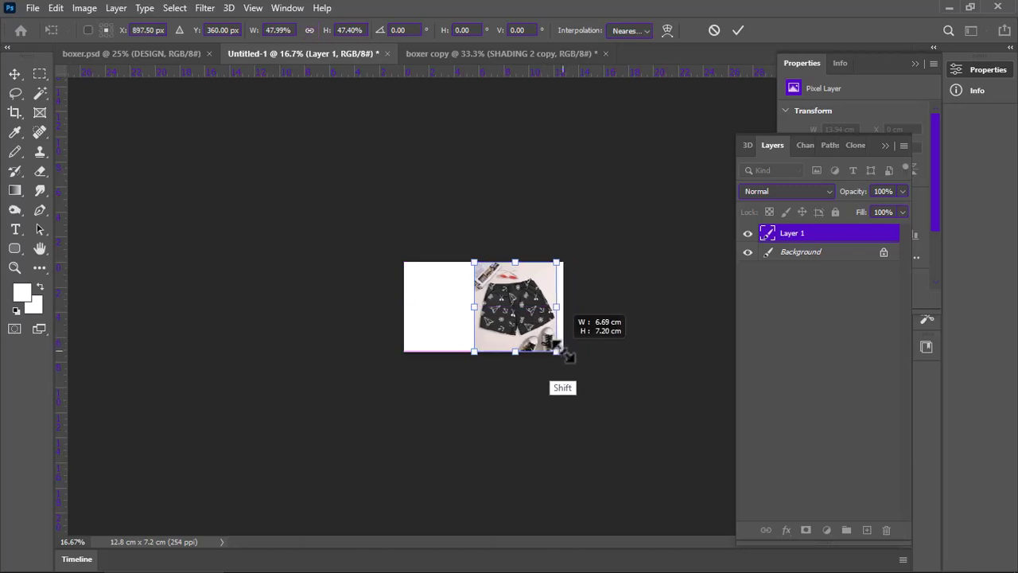
pyautogui.click(738, 30)
pyautogui.press('g')
pyautogui.hotkey('ctrl', '+')
pyautogui.hotkey('ctrl', '+')
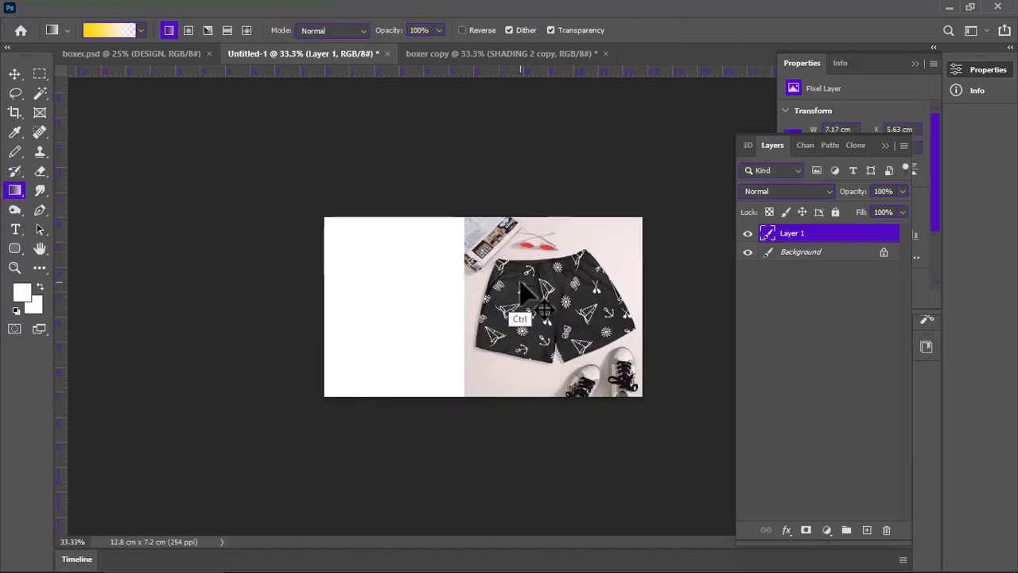
pyautogui.hotkey('ctrl', '+')
pyautogui.click(159, 53)
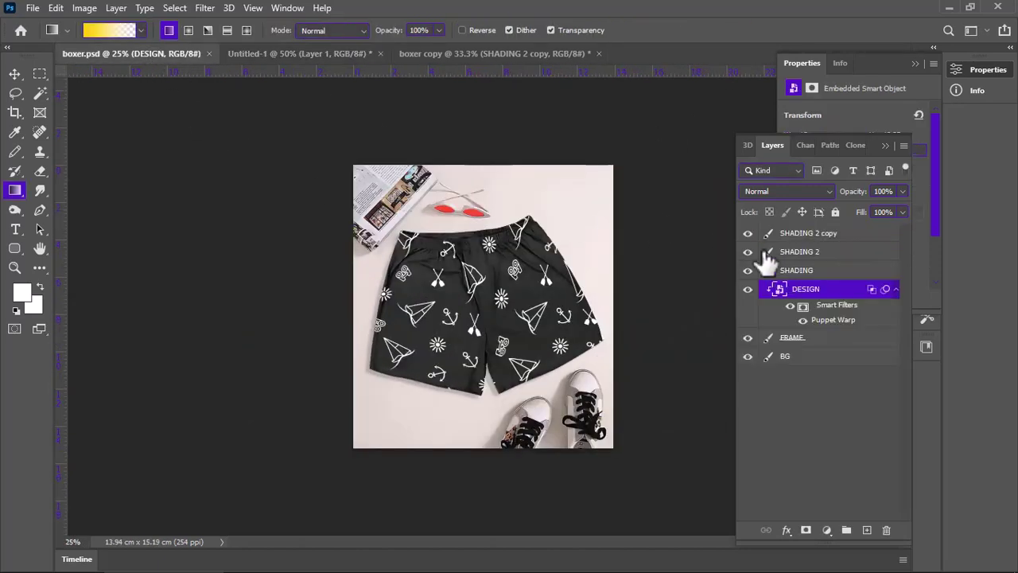
# Step: Hide the shading, DESIGN and FRAME layers to reveal the plain grey shorts
pyautogui.moveTo(748, 233); pyautogui.dragTo(752, 312)
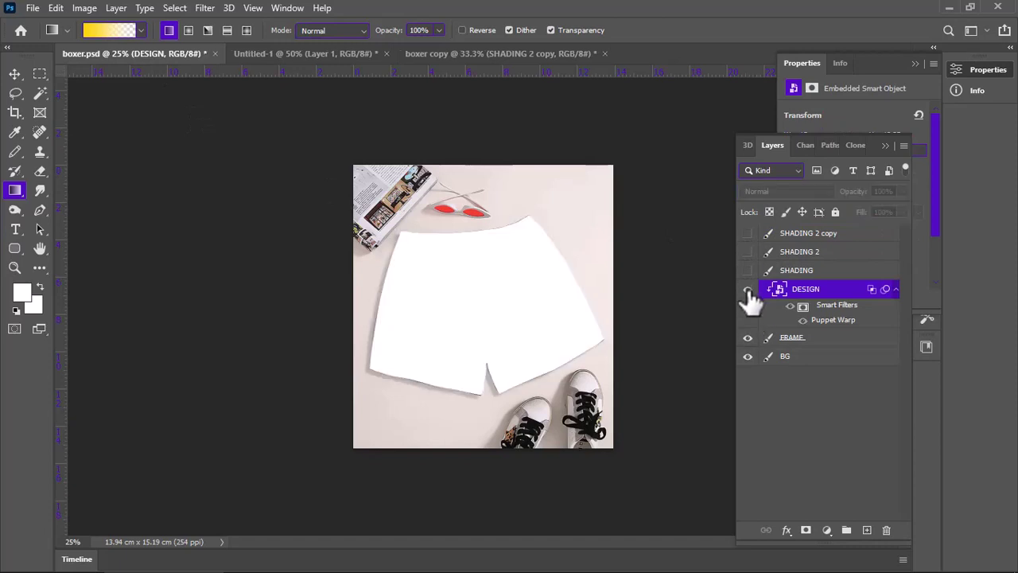
pyautogui.click(747, 289)
pyautogui.click(747, 233)
pyautogui.click(748, 337)
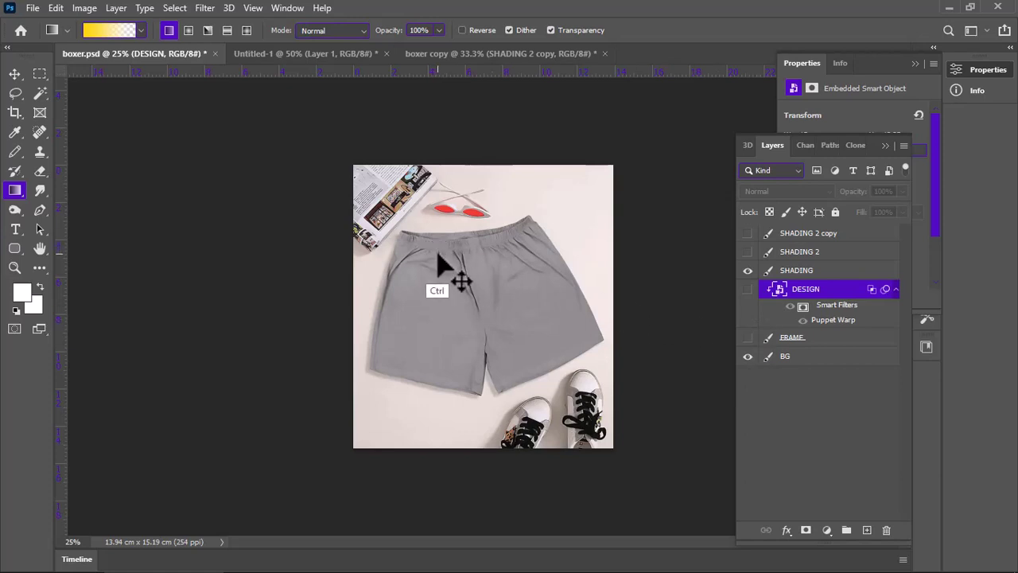
pyautogui.hotkey('ctrl', 'a')
# Step: Undo the drop into Untitled-1 and close the old boxer copy without saving
pyautogui.click(513, 53)
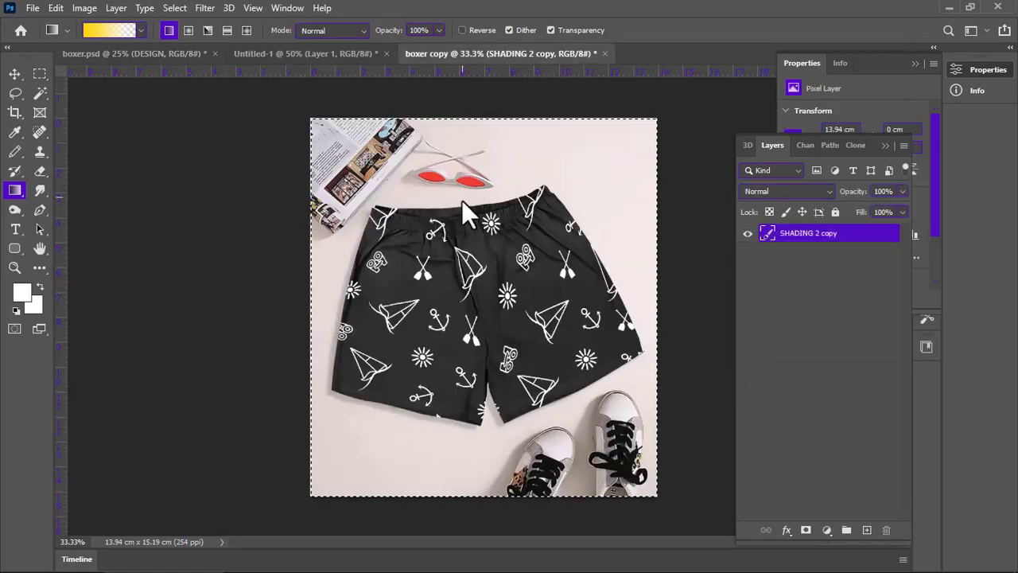
pyautogui.moveTo(461, 199); pyautogui.dragTo(368, 228)
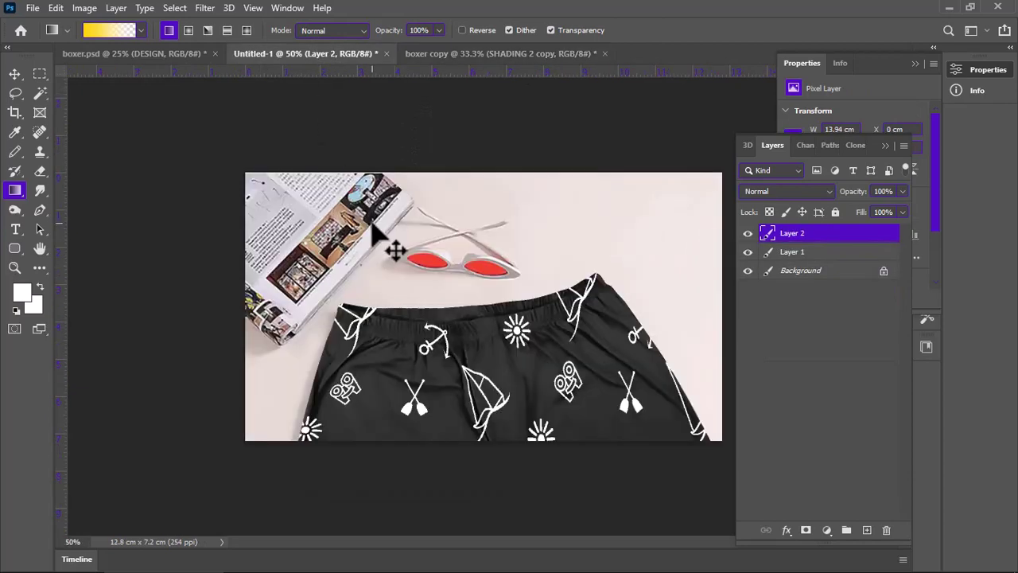
pyautogui.hotkey('ctrl', 'z')
pyautogui.click(156, 54)
pyautogui.click(493, 55)
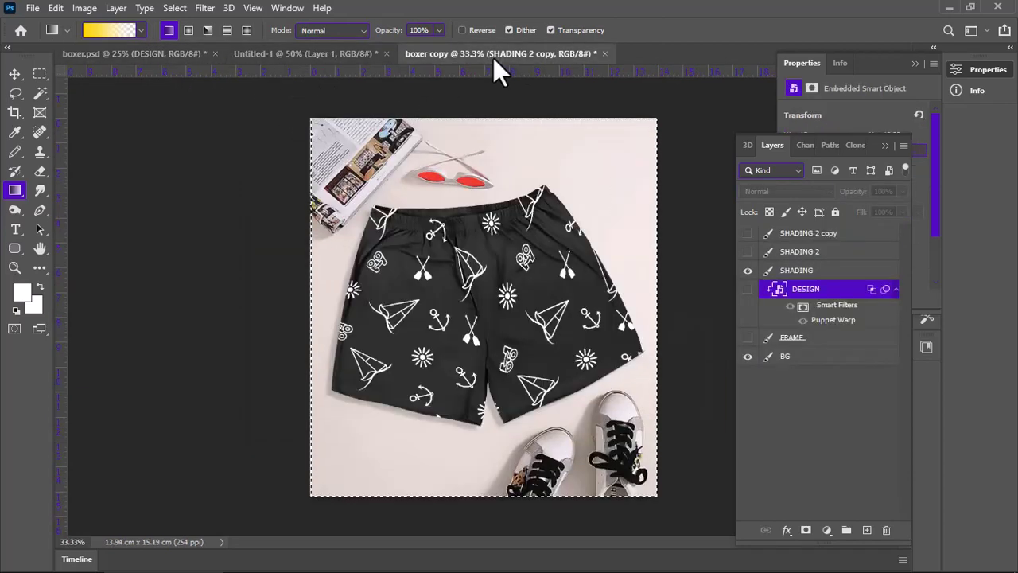
pyautogui.click(605, 54)
pyautogui.click(510, 229)
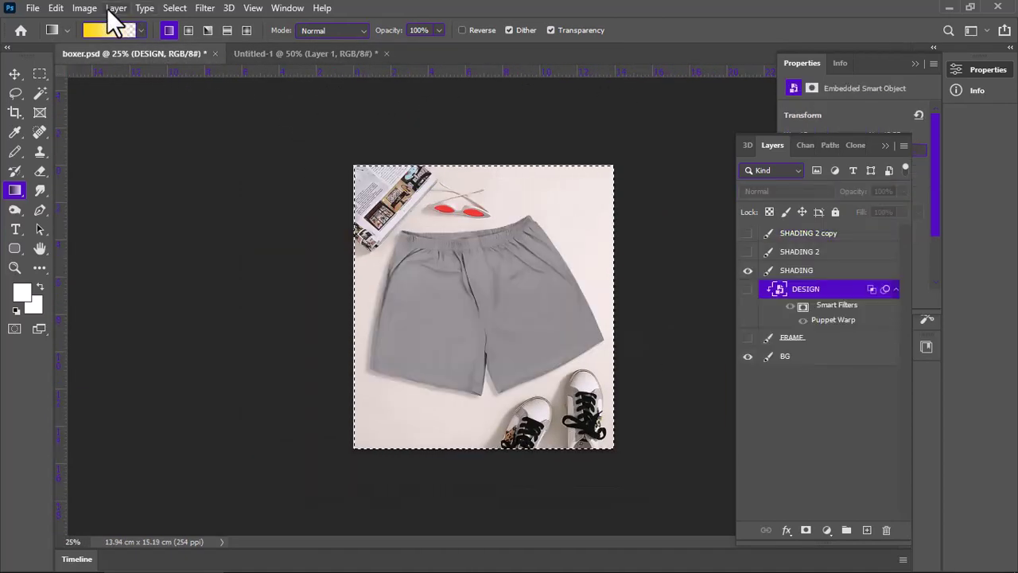
# Step: Duplicate the grey-shorts mockup, merge its layers, and drag it into Untitled-1
pyautogui.click(84, 8)
pyautogui.click(103, 212)
pyautogui.click(625, 164)
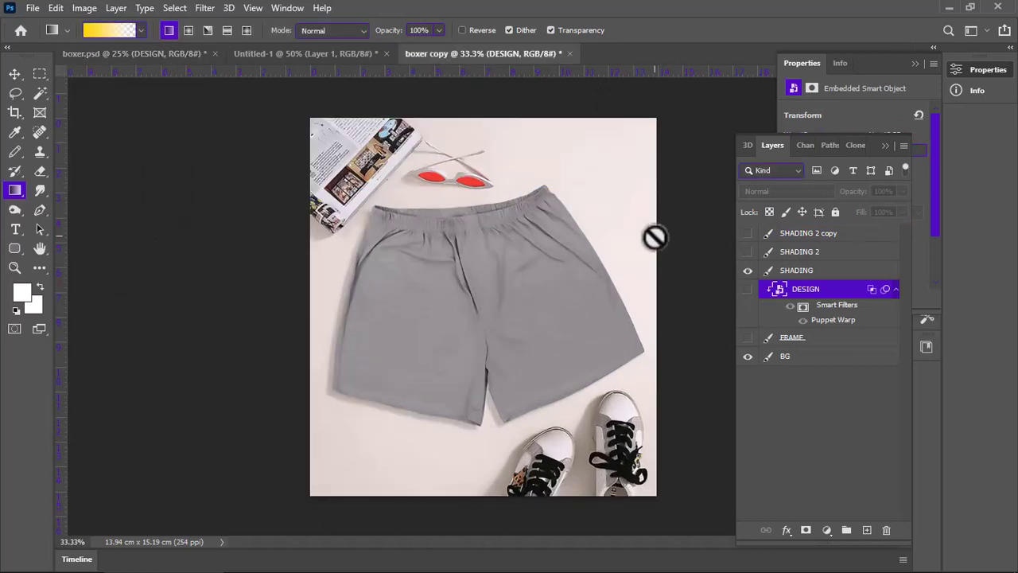
pyautogui.click(795, 358)
pyautogui.keyDown('shift'); pyautogui.click(824, 239); pyautogui.keyUp('shift')
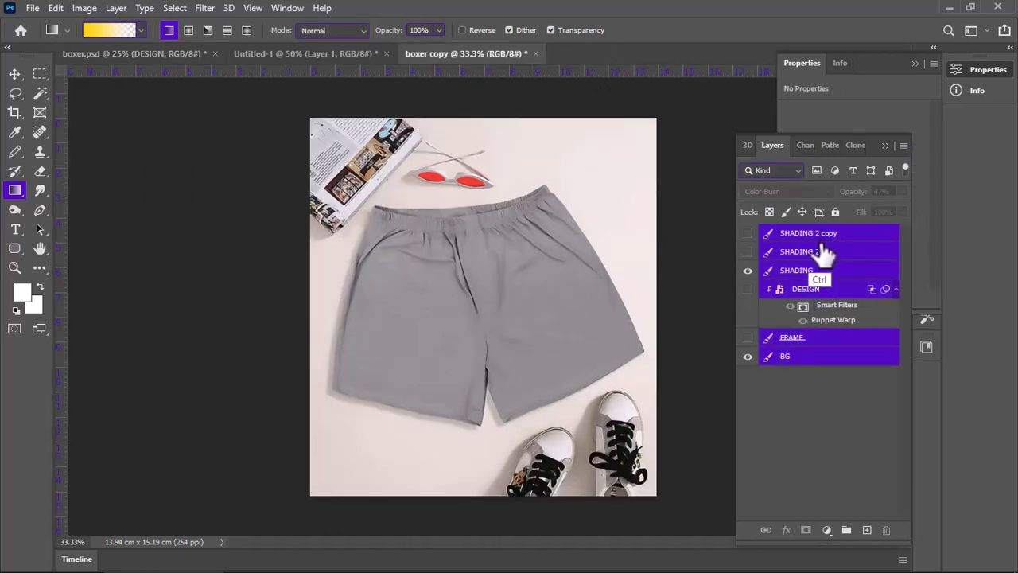
pyautogui.hotkey('ctrl', 'e')
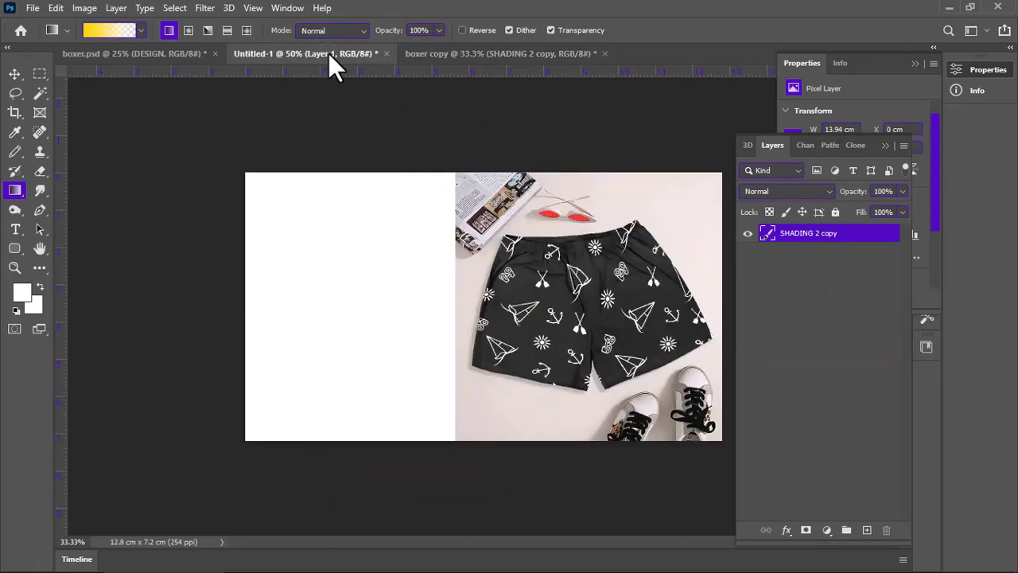
pyautogui.moveTo(557, 270); pyautogui.dragTo(849, 251)
# Step: Scale the grey shorts down and place them on the left side of Untitled-1
pyautogui.hotkey('ctrl', 't')
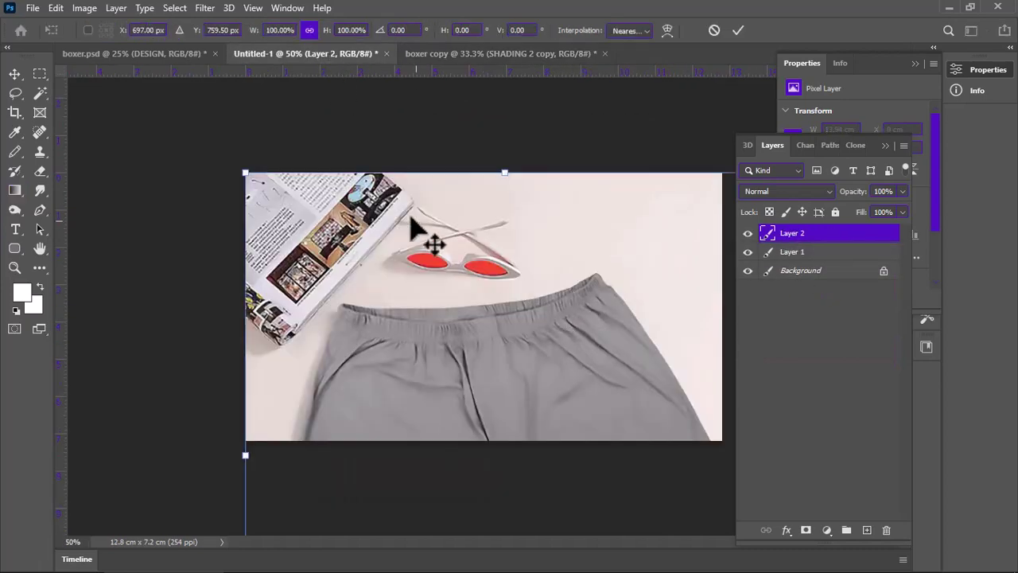
pyautogui.moveTo(245, 173); pyautogui.dragTo(424, 341)
pyautogui.moveTo(571, 485); pyautogui.dragTo(392, 304)
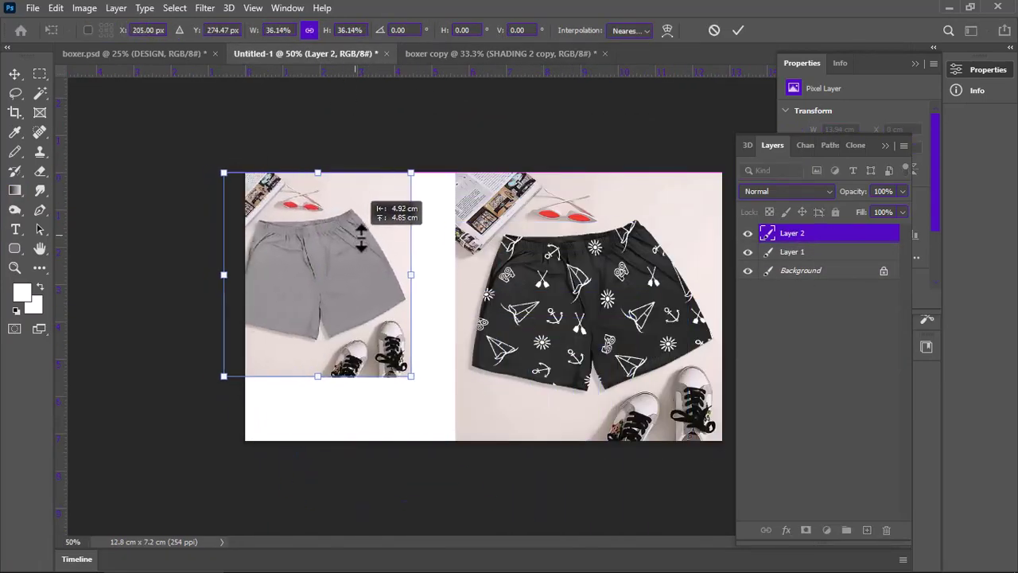
pyautogui.moveTo(417, 375)
pyautogui.mouseDown()
pyautogui.moveTo(469, 447)
pyautogui.moveTo(461, 439)
pyautogui.mouseUp()
pyautogui.moveTo(419, 358)
pyautogui.mouseDown()
pyautogui.moveTo(434, 358)
pyautogui.moveTo(409, 345)
pyautogui.mouseUp()
pyautogui.moveTo(459, 169); pyautogui.dragTo(435, 198)
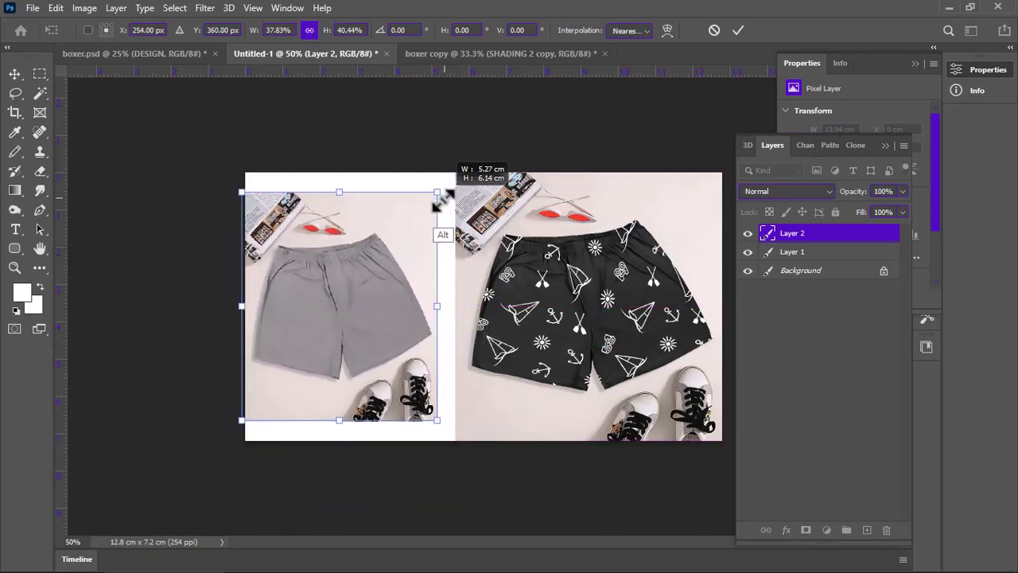
pyautogui.moveTo(421, 265); pyautogui.dragTo(441, 268)
pyautogui.press('Return')
pyautogui.press('g')
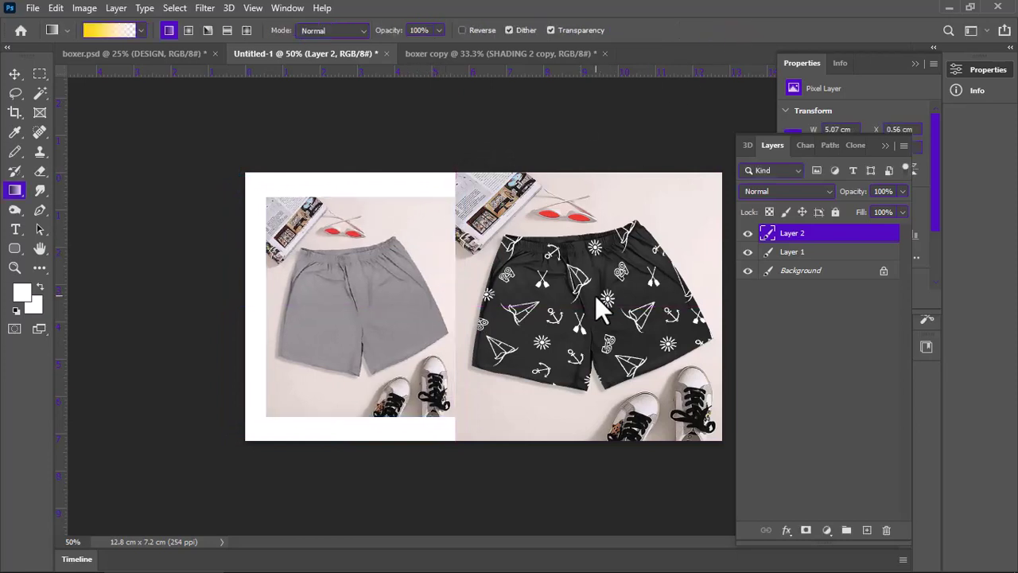
# Step: Shrink the sailor-print shorts to about 83% and position them on the right
pyautogui.press('v')
pyautogui.click(557, 270)
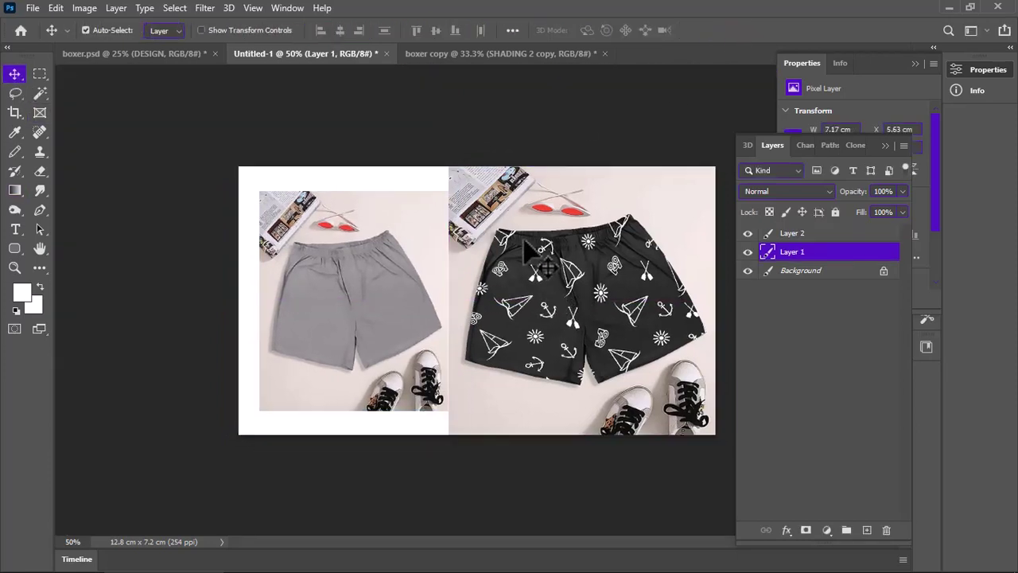
pyautogui.moveTo(796, 251); pyautogui.dragTo(761, 239)
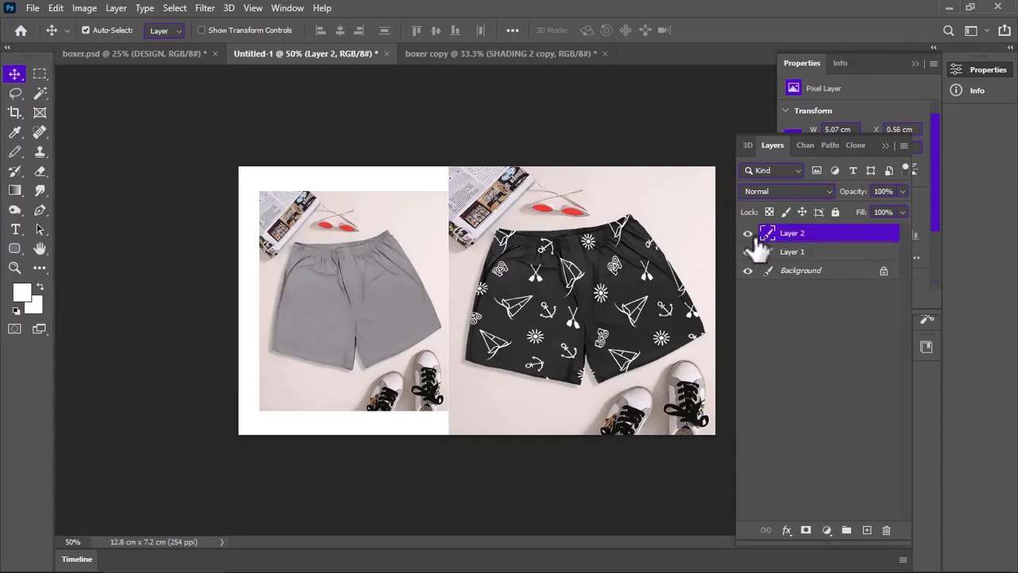
pyautogui.hotkey('ctrl', 'z')
pyautogui.hotkey('ctrl', 't')
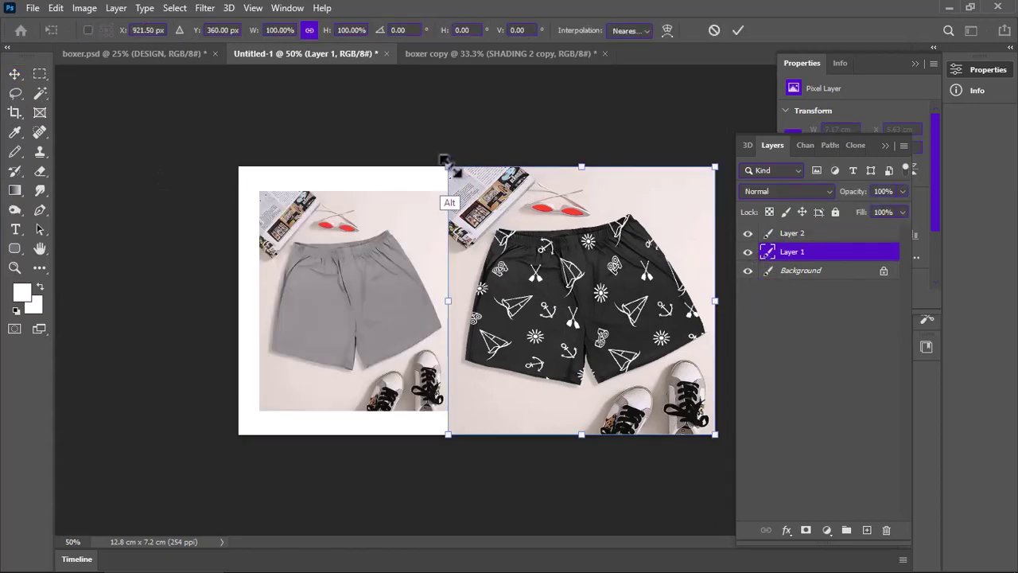
pyautogui.moveTo(449, 166); pyautogui.dragTo(469, 188)
pyautogui.moveTo(563, 238); pyautogui.dragTo(542, 236)
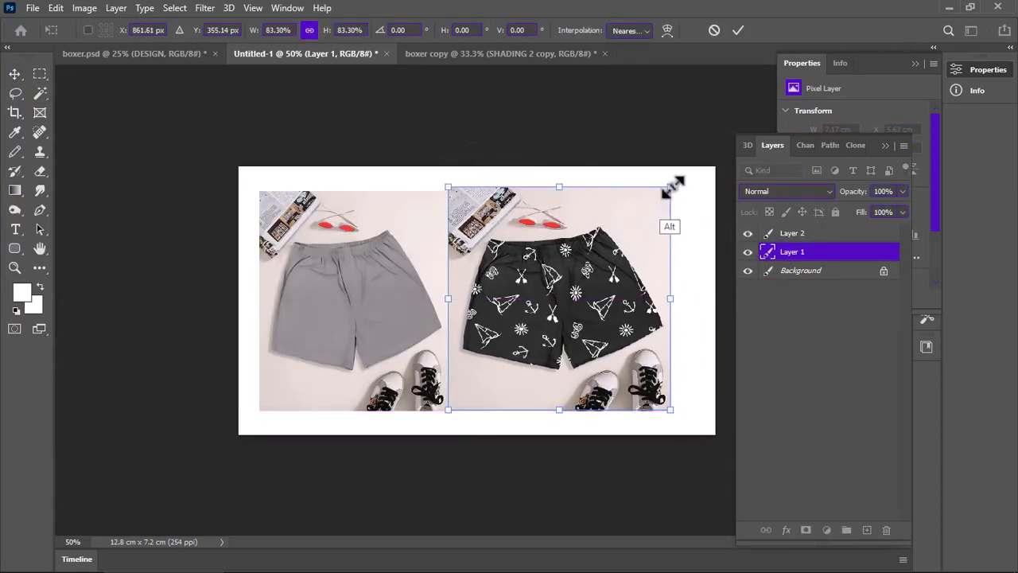
pyautogui.moveTo(671, 187); pyautogui.dragTo(648, 208)
pyautogui.moveTo(665, 404); pyautogui.dragTo(668, 423)
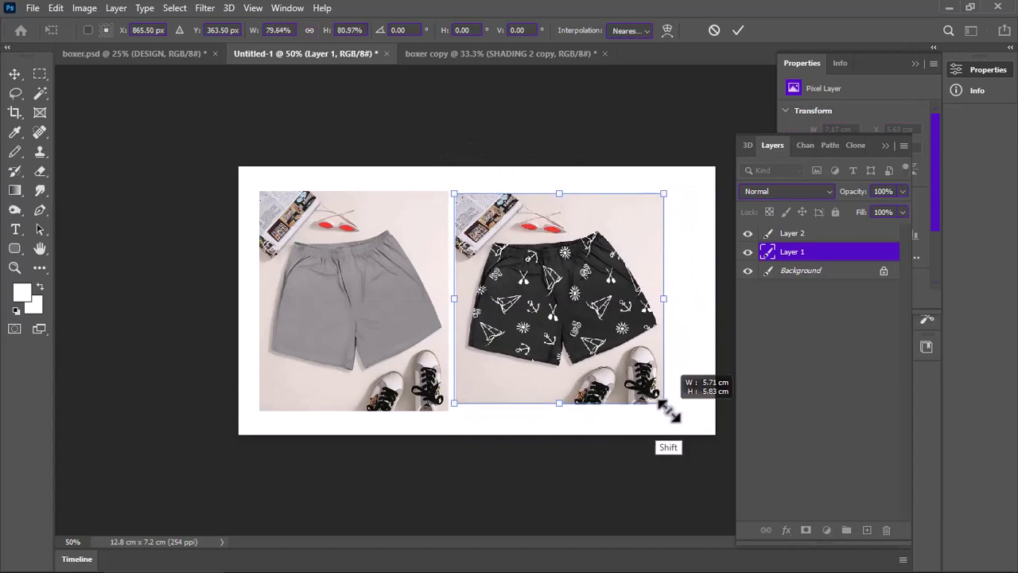
pyautogui.moveTo(614, 348); pyautogui.dragTo(637, 350)
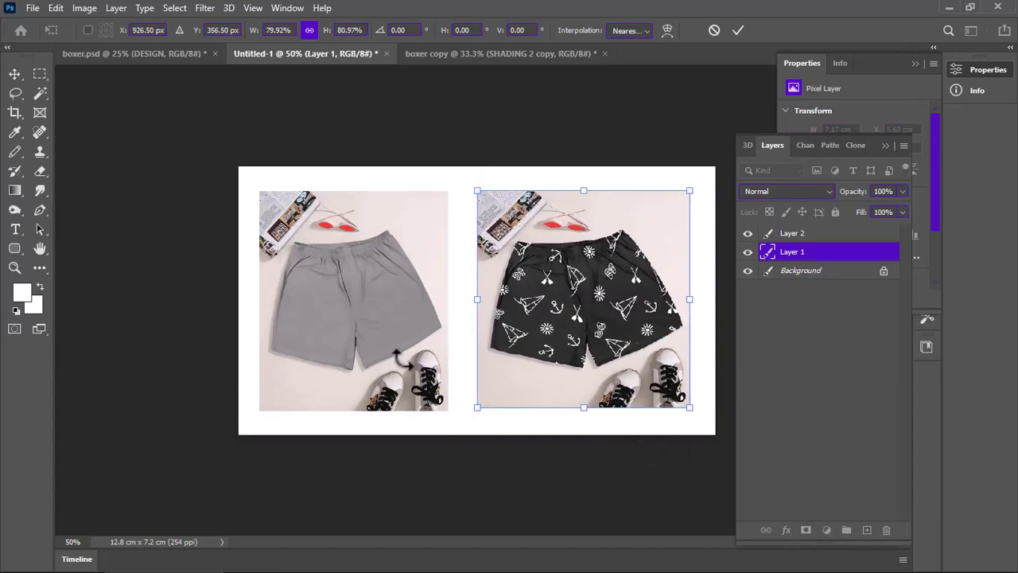
pyautogui.click(738, 30)
# Step: Resize the grey shorts to match the sailor shorts, then select both layers
pyautogui.moveTo(359, 306); pyautogui.dragTo(379, 307)
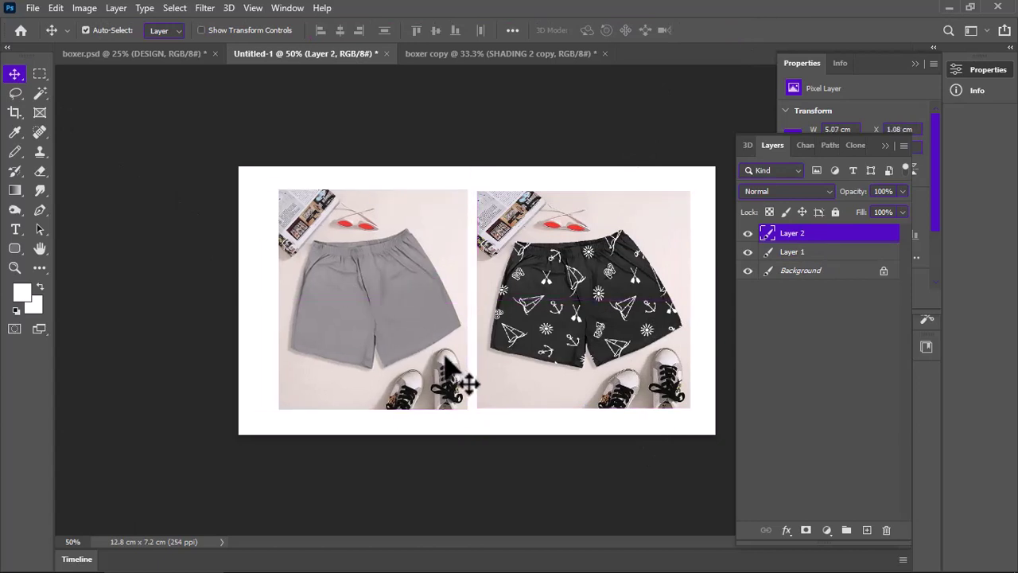
pyautogui.hotkey('ctrl', 't')
pyautogui.moveTo(468, 411); pyautogui.dragTo(465, 407)
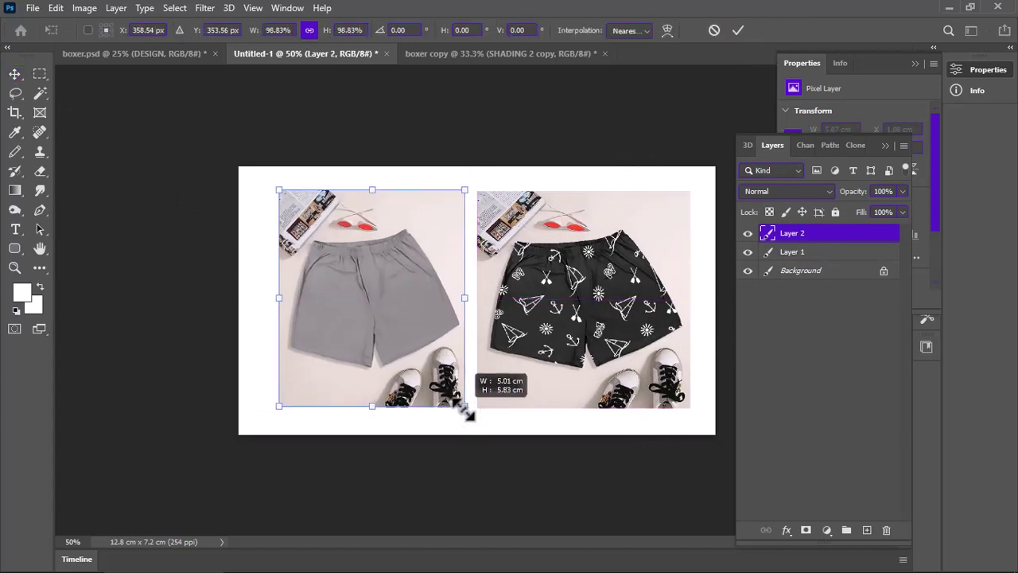
pyautogui.click(738, 30)
pyautogui.click(805, 254)
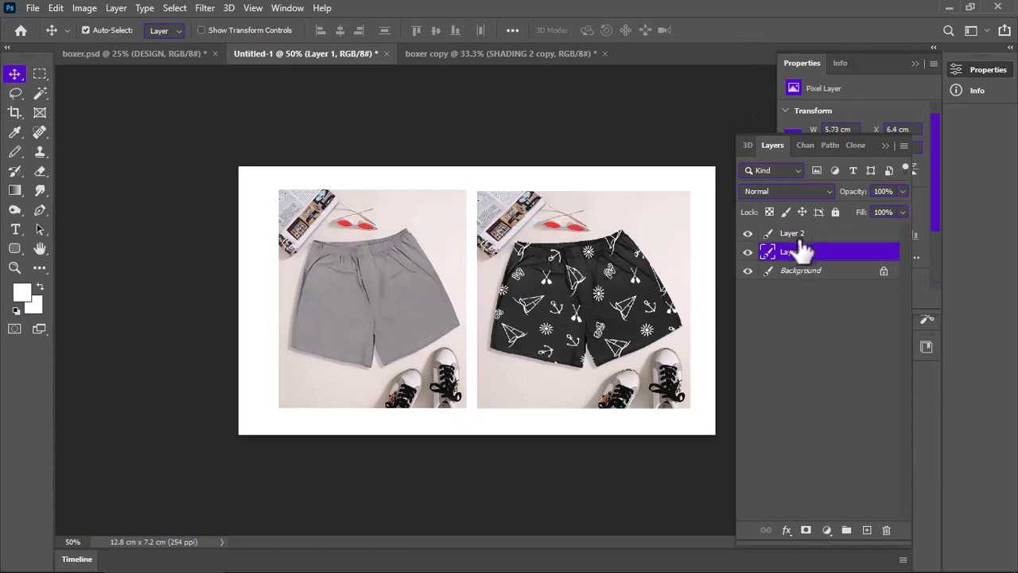
pyautogui.keyDown('ctrl'); pyautogui.click(795, 233); pyautogui.keyUp('ctrl')
# Step: Scale both shorts images together to 111% and centre them on the canvas
pyautogui.hotkey('ctrl', 't')
pyautogui.moveTo(603, 318); pyautogui.dragTo(572, 305)
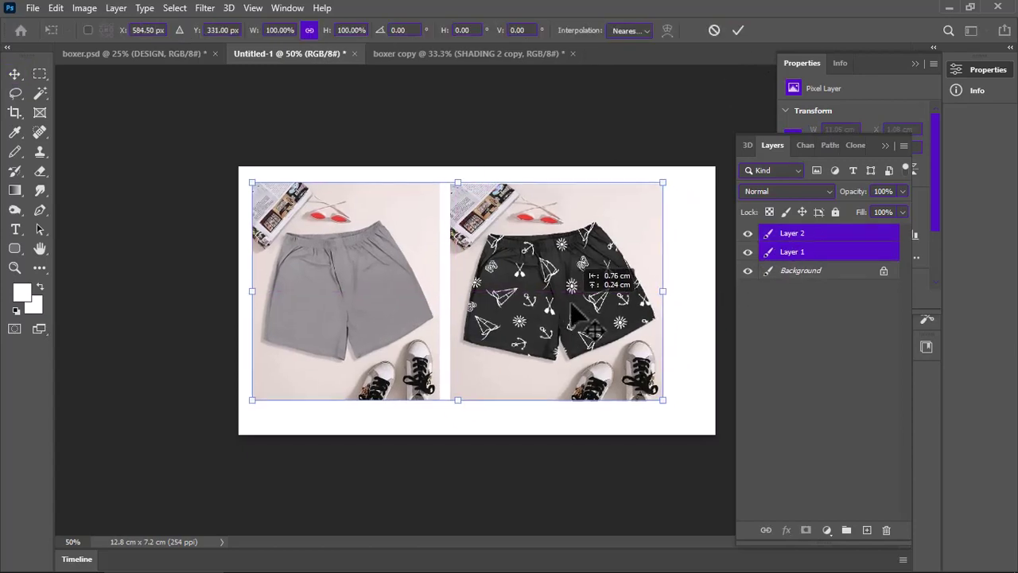
pyautogui.moveTo(664, 397); pyautogui.dragTo(706, 426)
pyautogui.moveTo(690, 364); pyautogui.dragTo(681, 338)
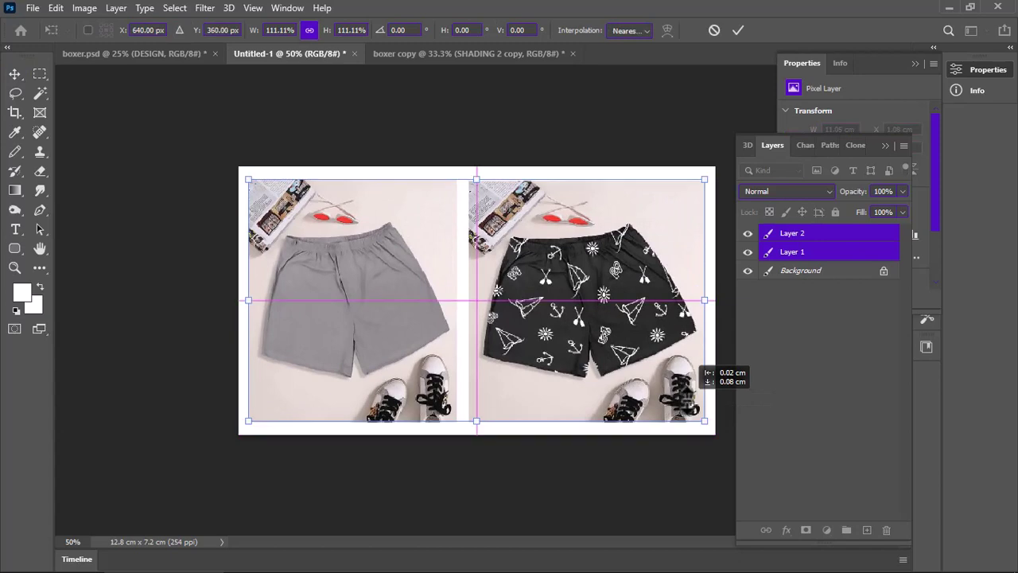
pyautogui.click(739, 30)
# Step: Unlock the Background layer and fill it with black to form a border
pyautogui.click(882, 271)
pyautogui.moveTo(616, 338); pyautogui.dragTo(602, 322)
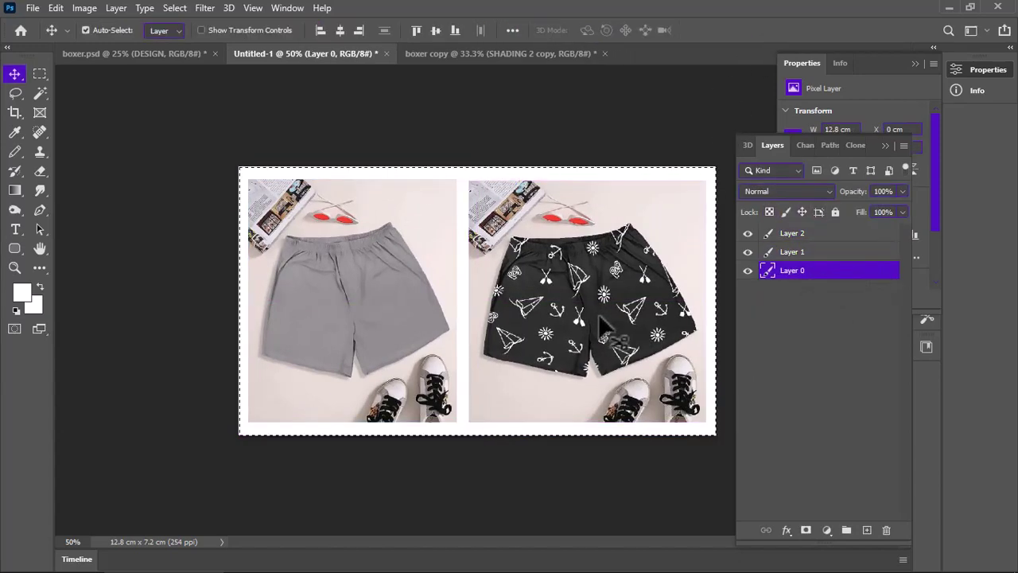
pyautogui.press('d')
pyautogui.hotkey('alt', 'BackSpace')
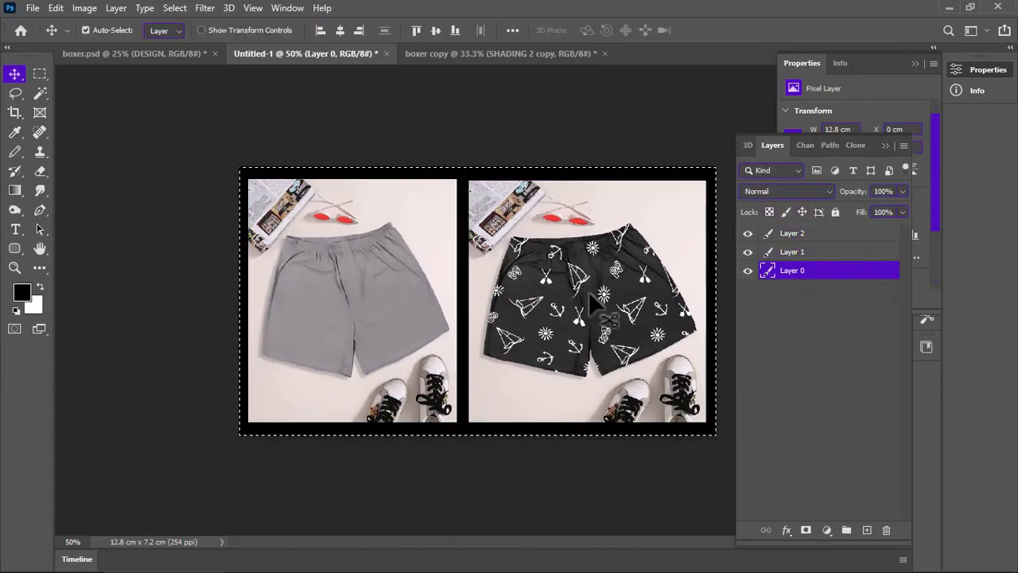
pyautogui.hotkey('ctrl', 'd')
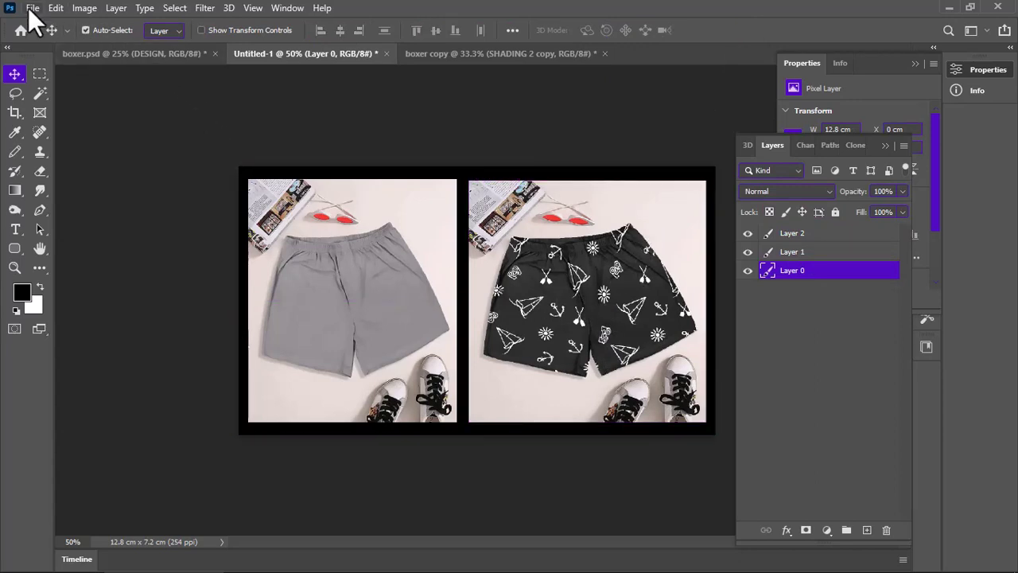
# Step: Save the image as thumbnail.psd in the Downloads folder
pyautogui.click(30, 8)
pyautogui.click(73, 187)
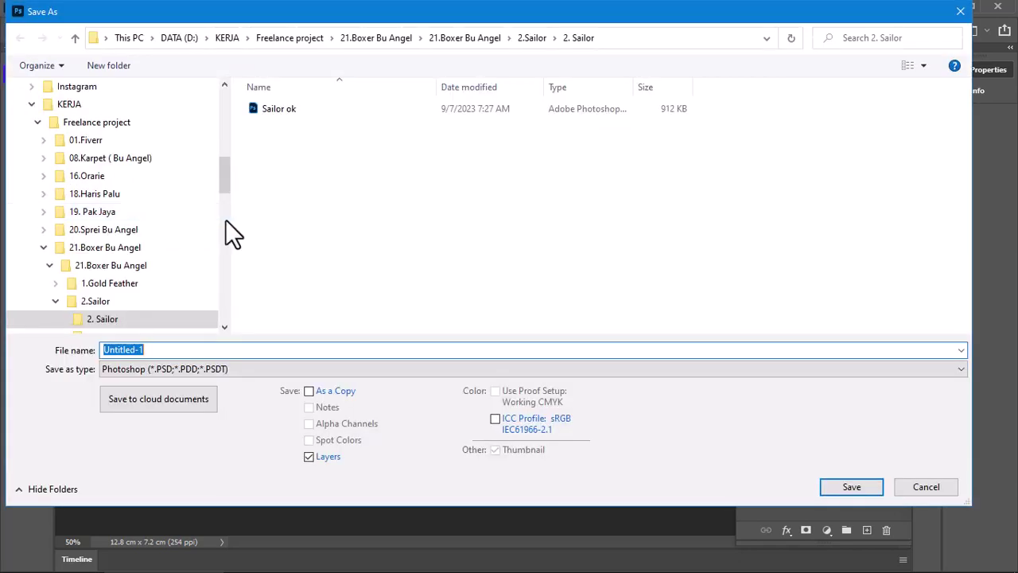
pyautogui.moveTo(224, 170); pyautogui.dragTo(136, 109)
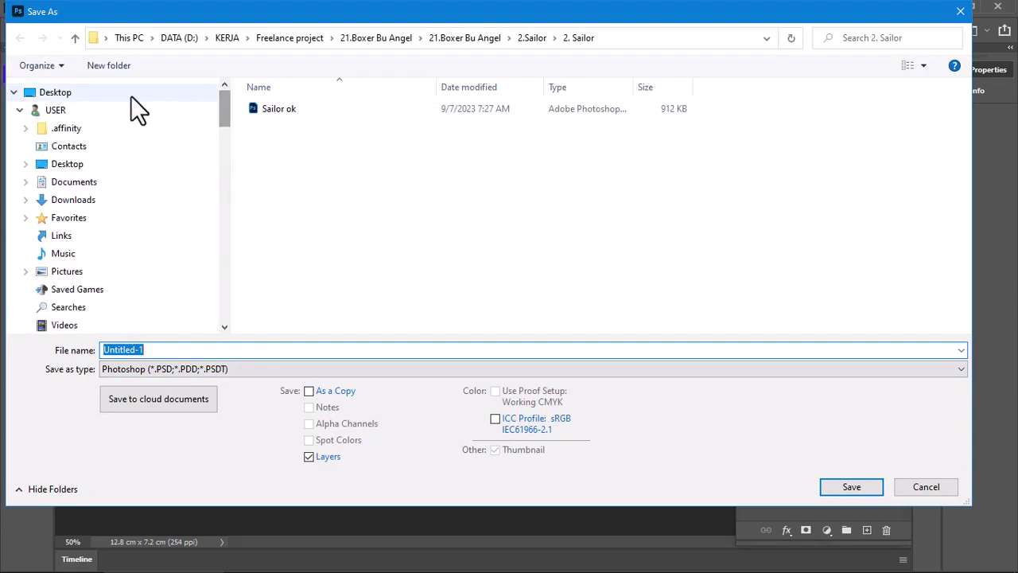
pyautogui.click(73, 182)
pyautogui.click(73, 199)
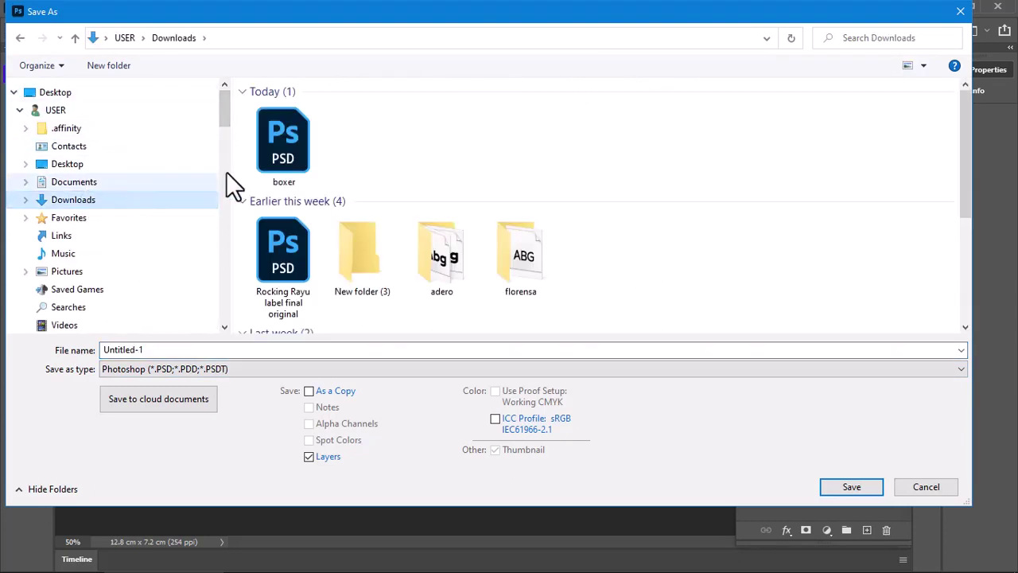
pyautogui.click(45, 340)
pyautogui.write('t')
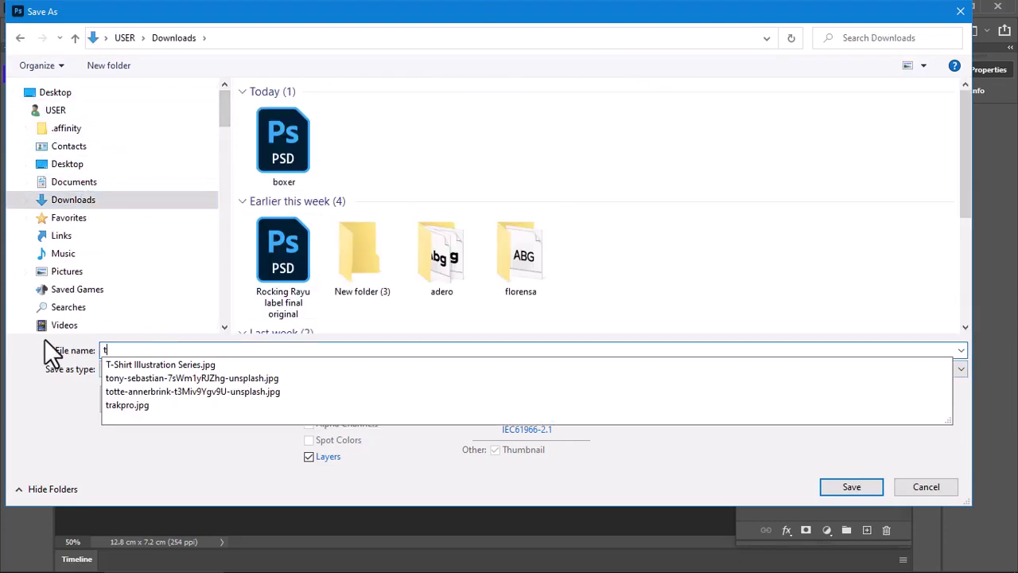
pyautogui.write('humbnai')
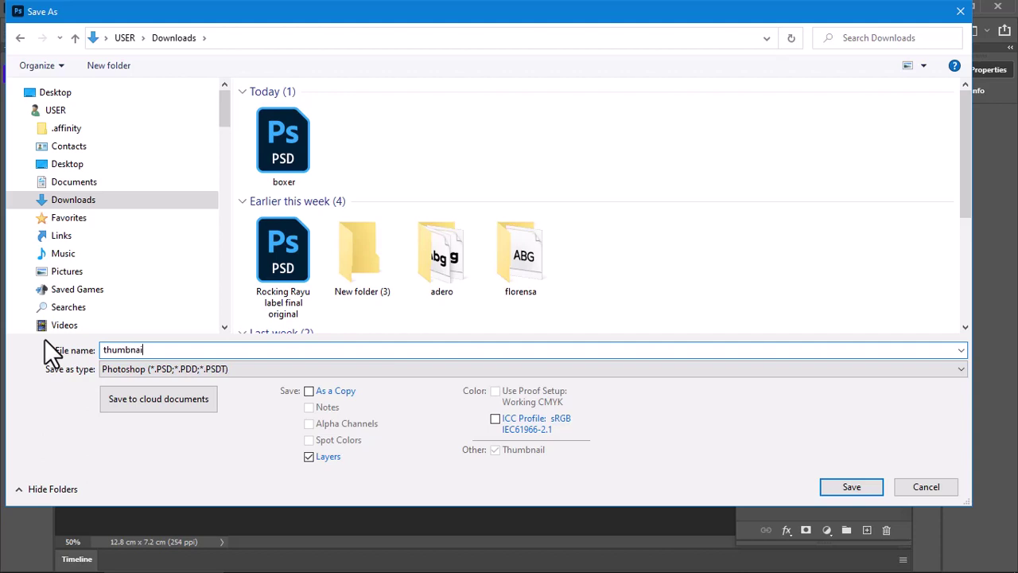
pyautogui.write('l')
pyautogui.click(851, 486)
pyautogui.click(673, 144)
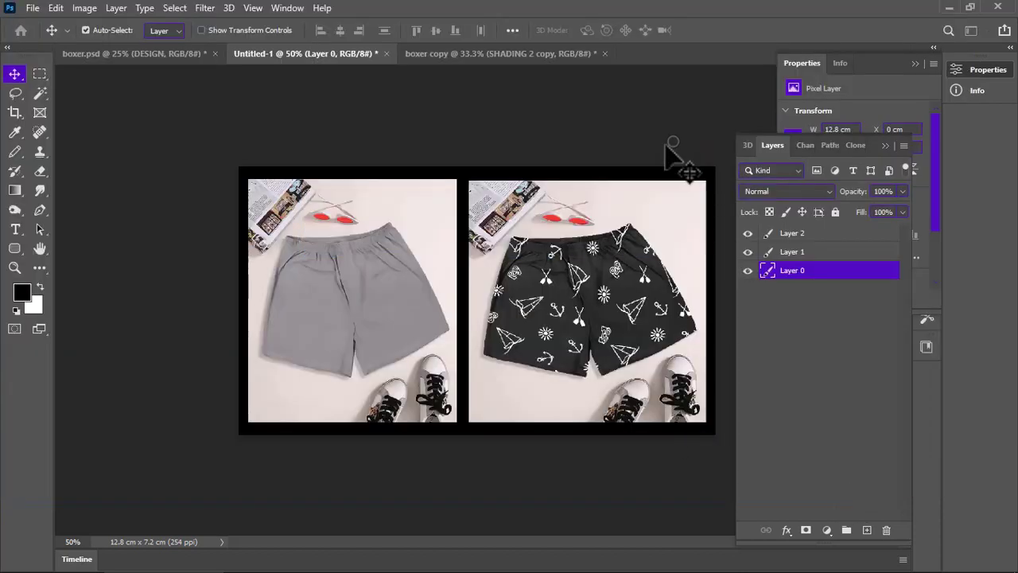
# Step: Merge all three layers and save the thumbnail as a JPEG
pyautogui.keyDown('shift'); pyautogui.click(820, 237); pyautogui.keyUp('shift')
pyautogui.hotkey('ctrl', 'e')
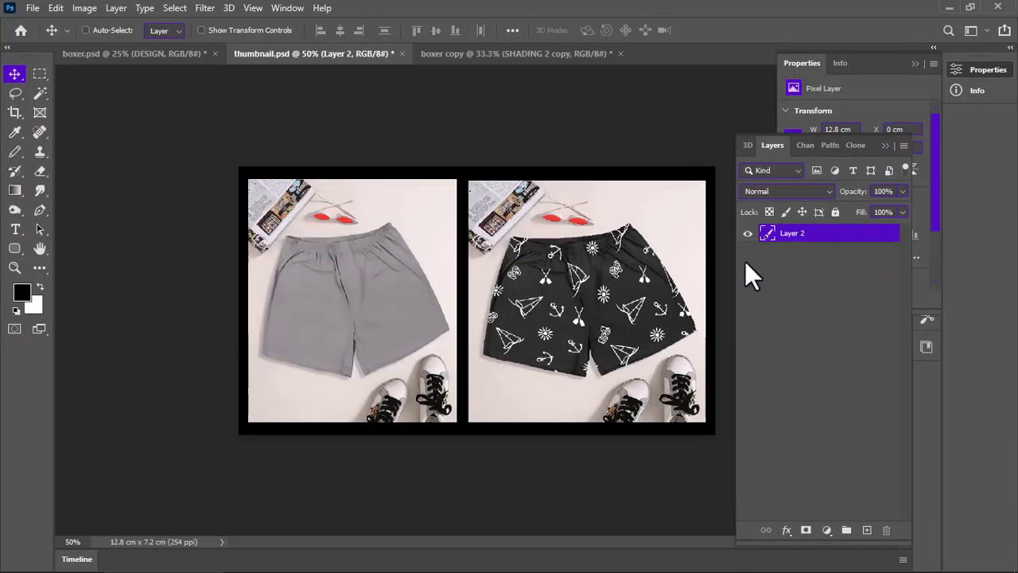
pyautogui.hotkey('ctrl', 'shift', 's')
pyautogui.click(350, 369)
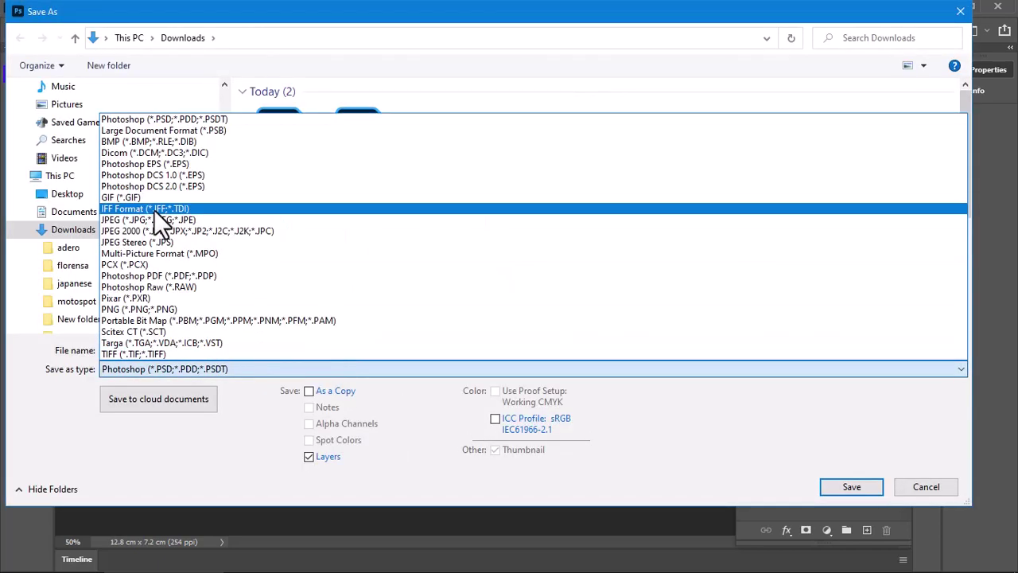
pyautogui.click(154, 210)
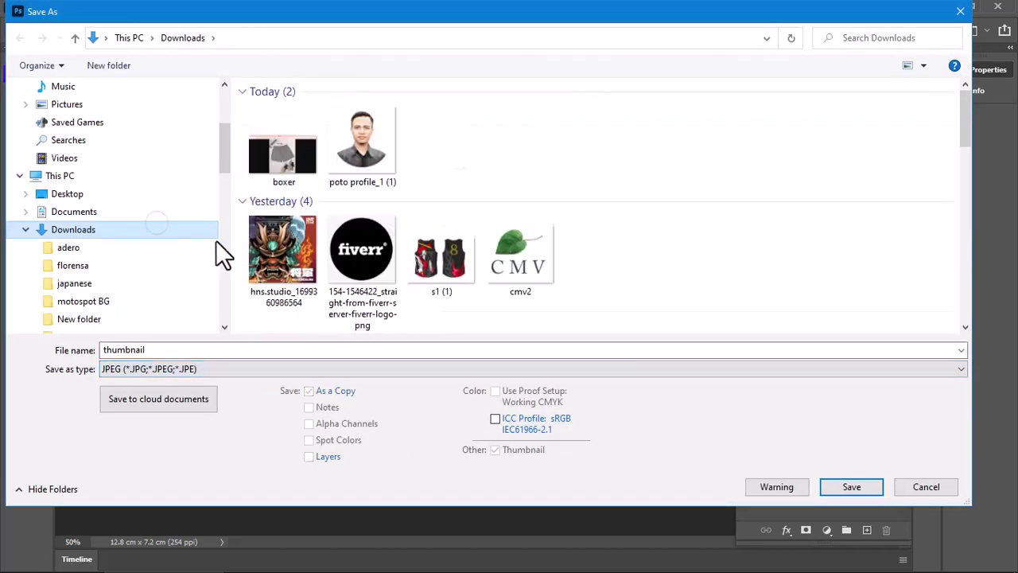
pyautogui.click(846, 489)
pyautogui.click(579, 148)
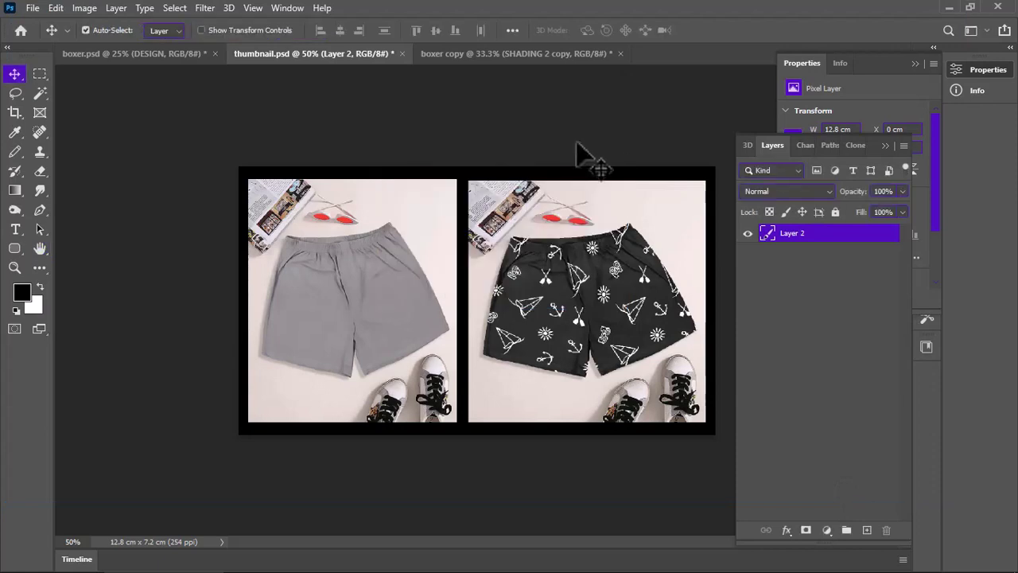
# Step: In boxer.psd, show the design layers, deselect, and save the file
pyautogui.click(122, 55)
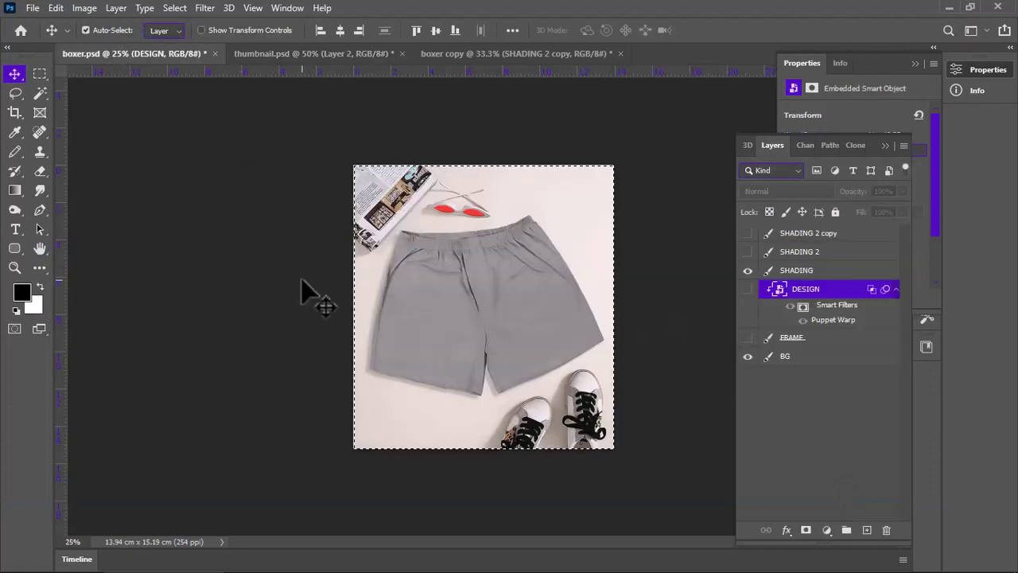
pyautogui.click(747, 289)
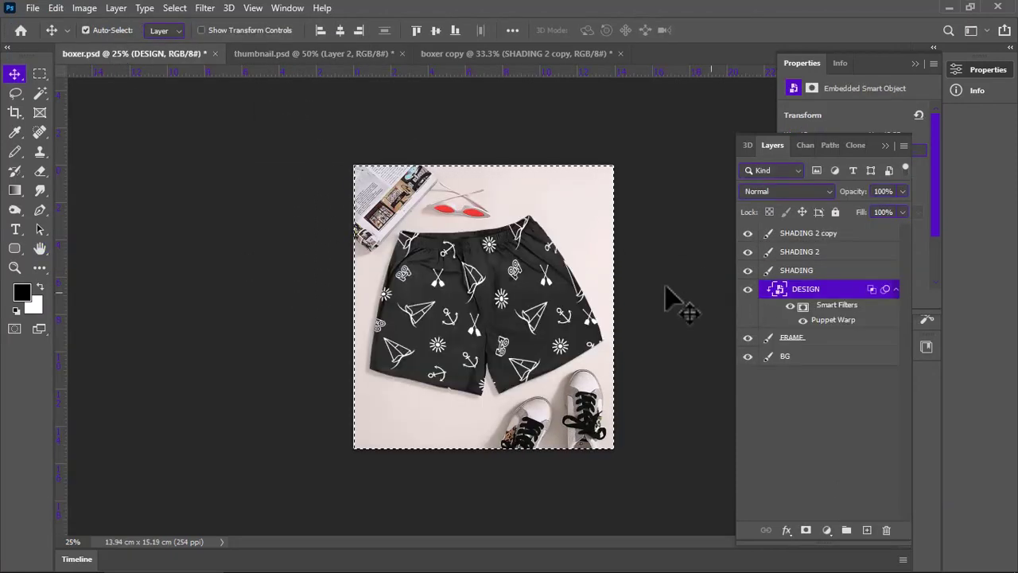
pyautogui.hotkey('ctrl', 'd')
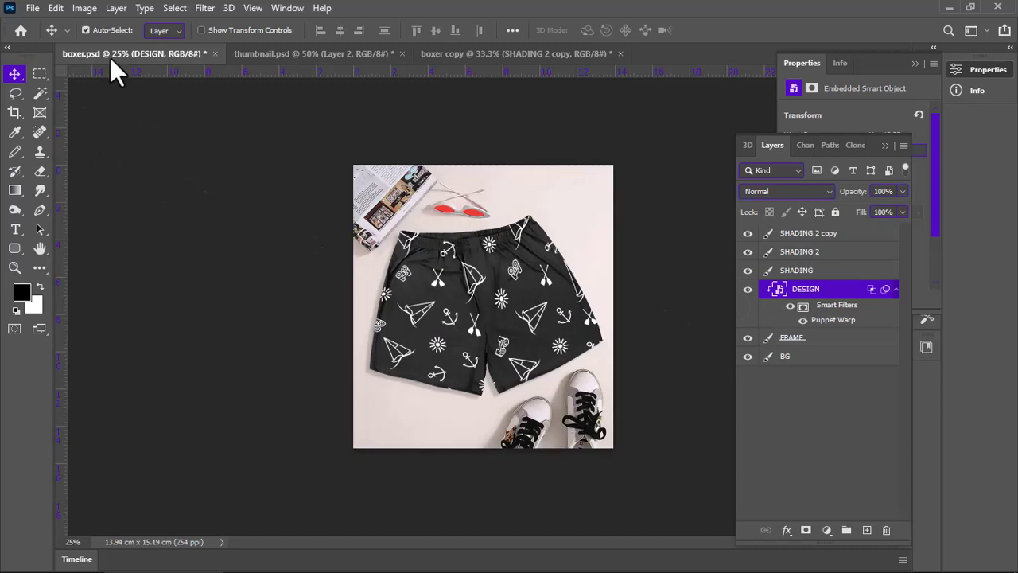
pyautogui.click(33, 8)
pyautogui.click(79, 179)
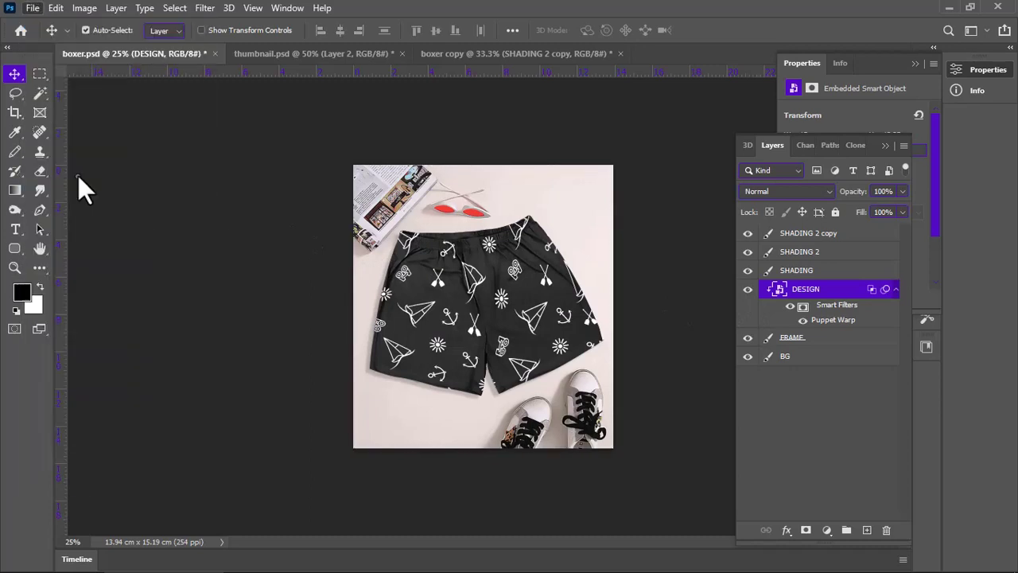
# Step: Close thumbnail and boxer copy without saving, then cancel the Open dialog
pyautogui.click(336, 53)
pyautogui.click(396, 53)
pyautogui.click(506, 226)
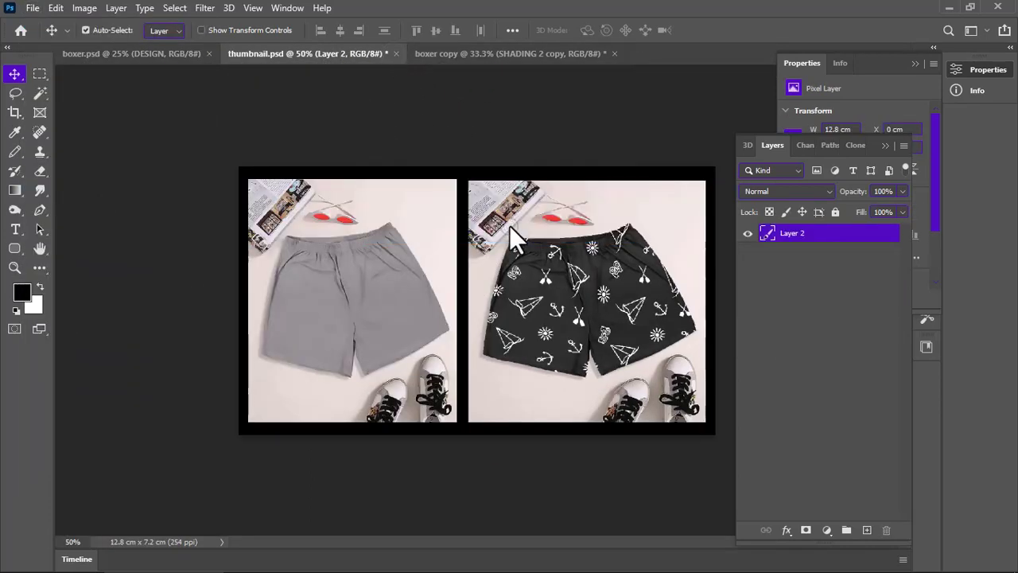
pyautogui.click(357, 53)
pyautogui.click(427, 54)
pyautogui.click(505, 226)
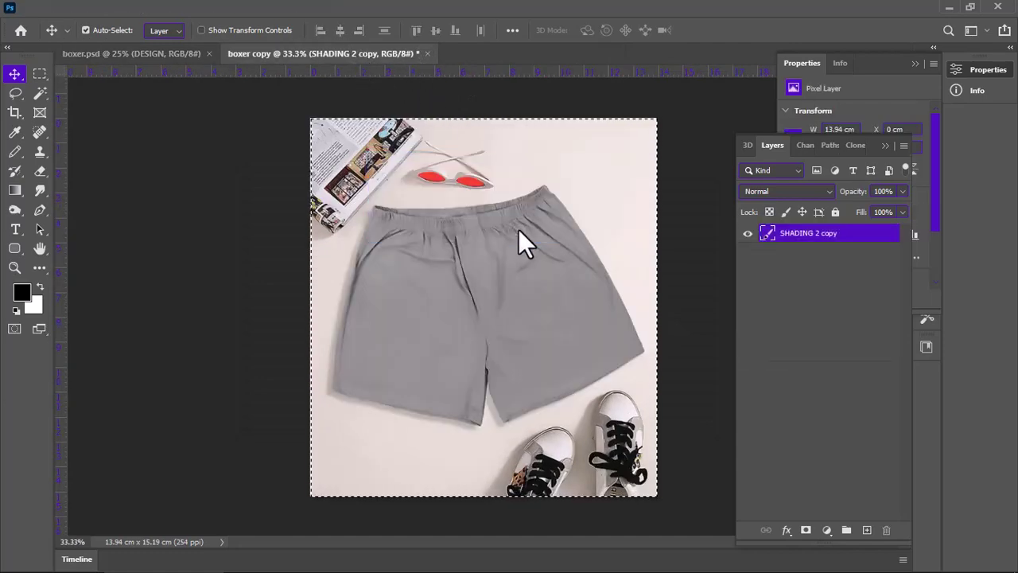
pyautogui.click(33, 8)
pyautogui.click(46, 37)
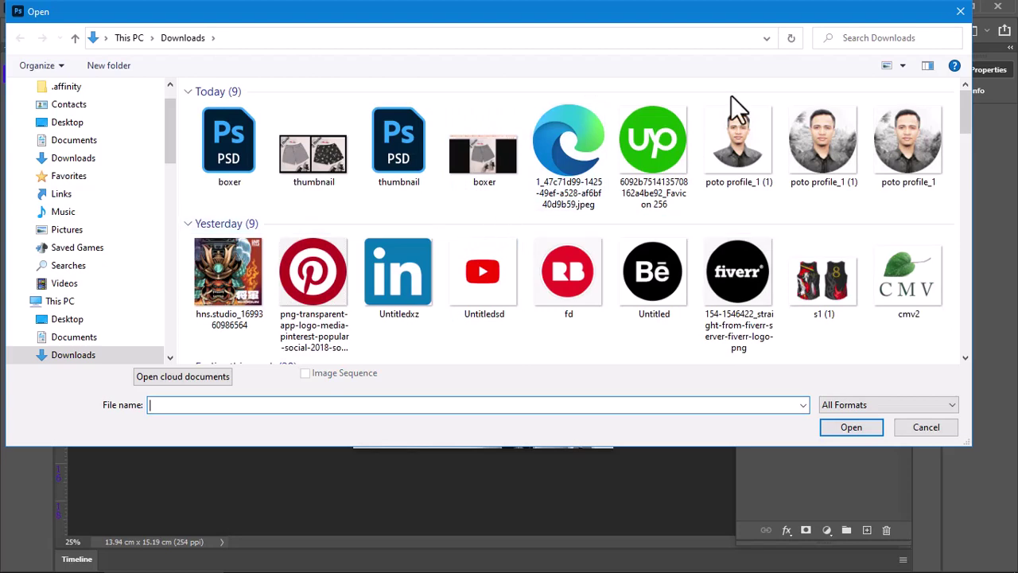
pyautogui.click(960, 11)
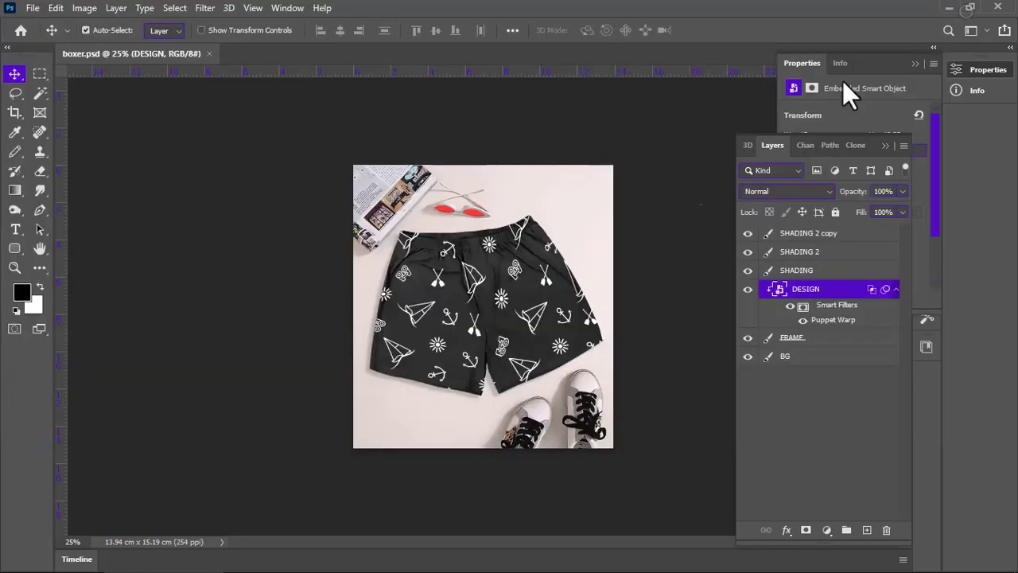
# Step: Make the SHADING and DESIGN layers visible and save boxer.psd again
pyautogui.click(747, 289)
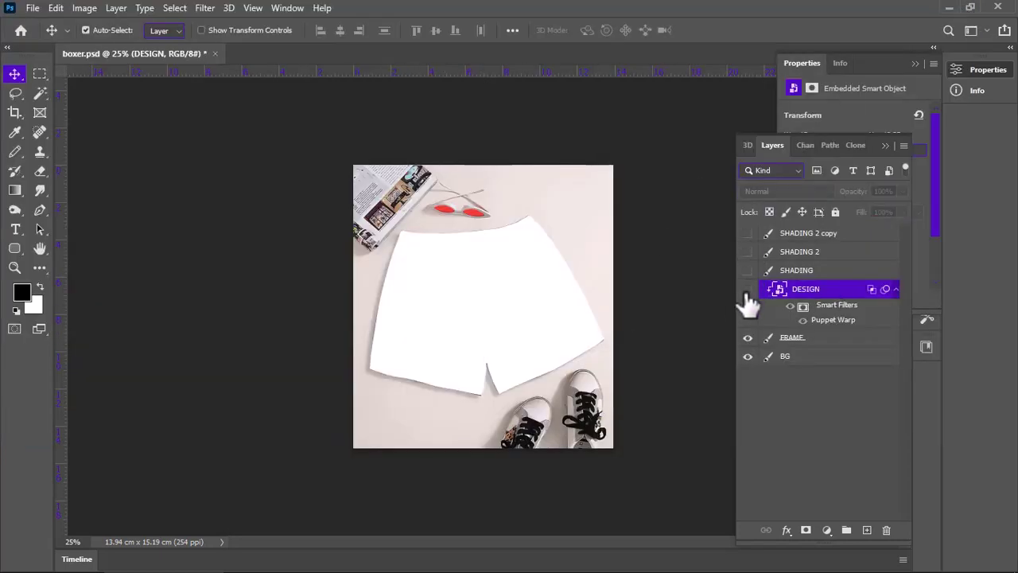
pyautogui.click(747, 270)
pyautogui.click(747, 289)
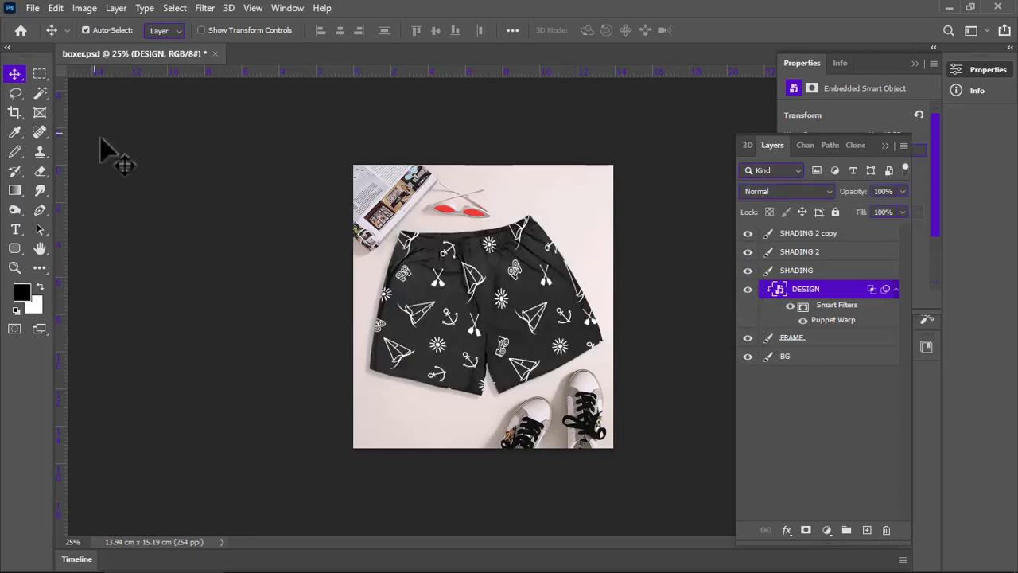
pyautogui.hotkey('ctrl', '+')
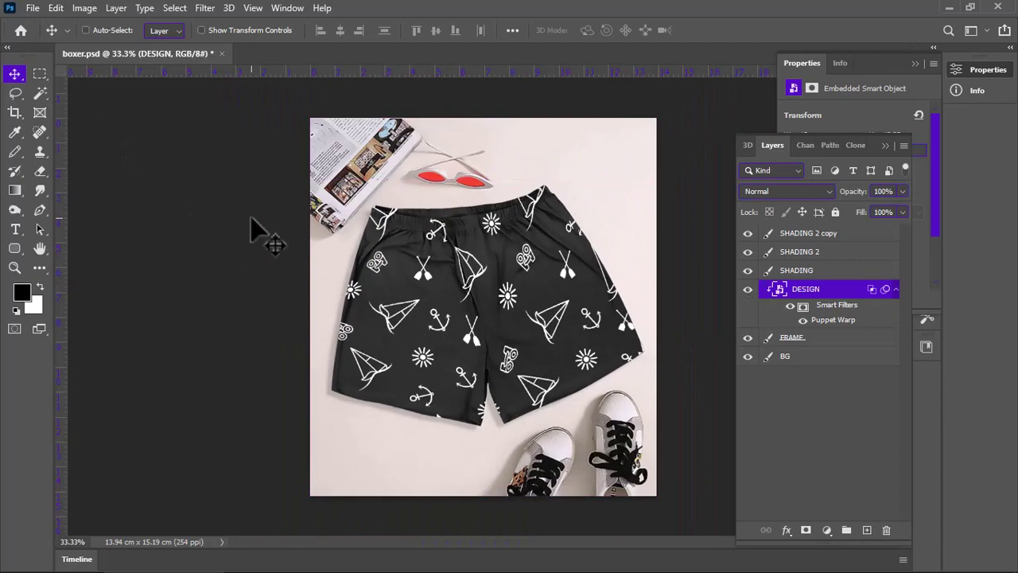
pyautogui.click(33, 8)
pyautogui.click(22, 174)
# Step: Duplicate the boxer document as boxer copy using Image > Duplicate
pyautogui.click(55, 8)
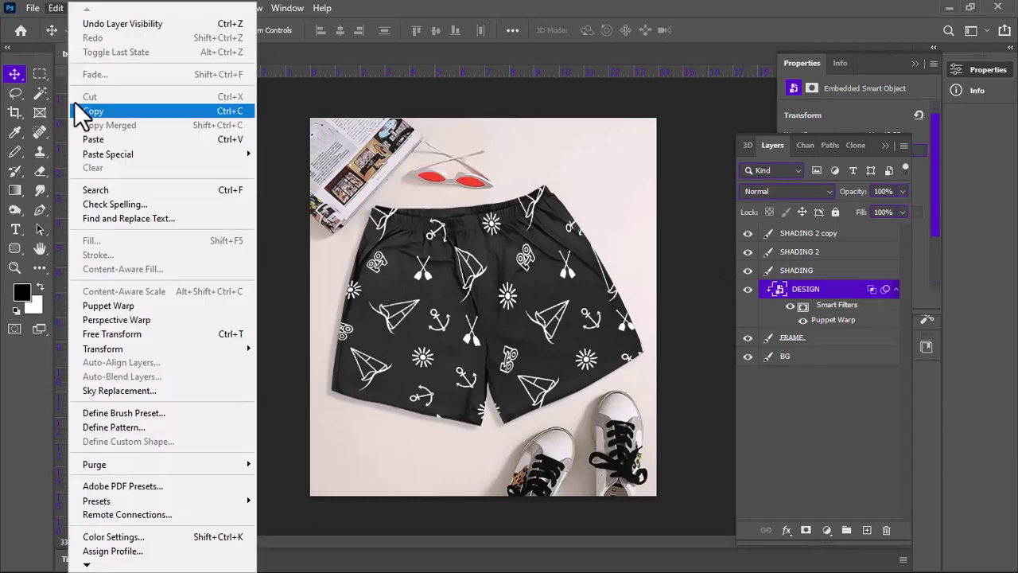
pyautogui.click(279, 104)
pyautogui.click(83, 8)
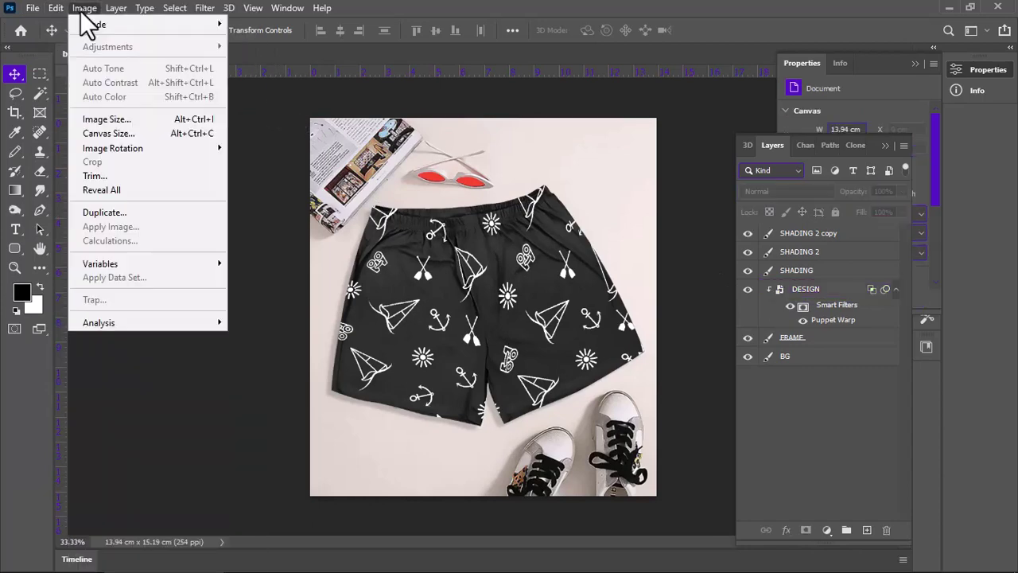
pyautogui.click(115, 213)
pyautogui.click(633, 167)
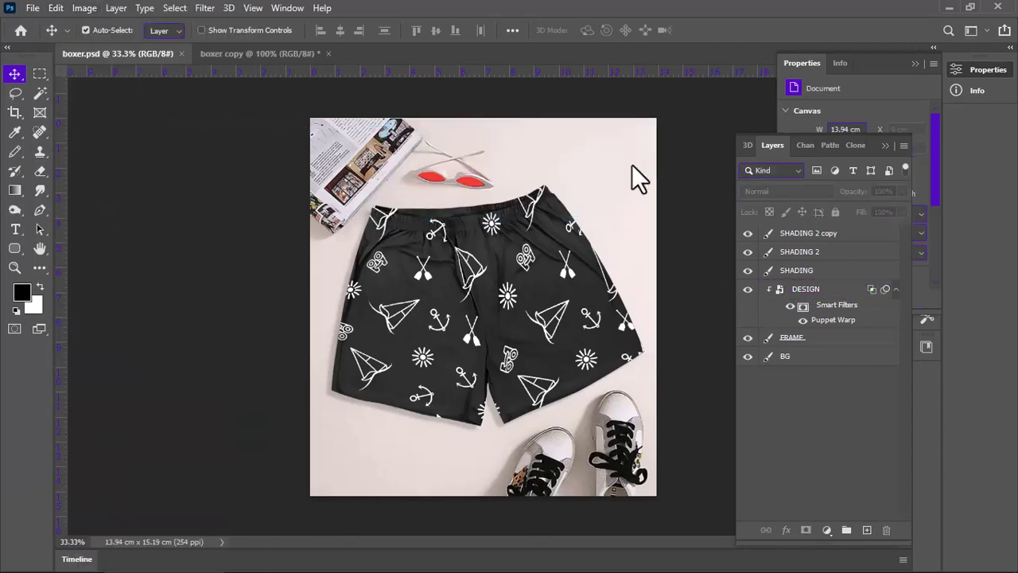
# Step: Open the DESIGN smart object and place the dinosaur image as an embedded layer
pyautogui.doubleClick(780, 289)
pyautogui.click(35, 8)
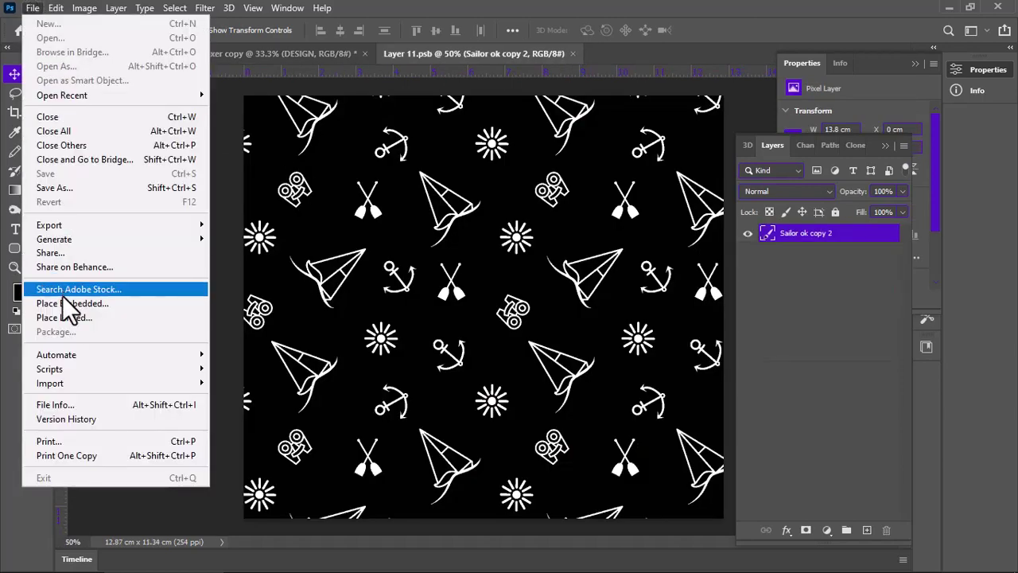
pyautogui.click(65, 302)
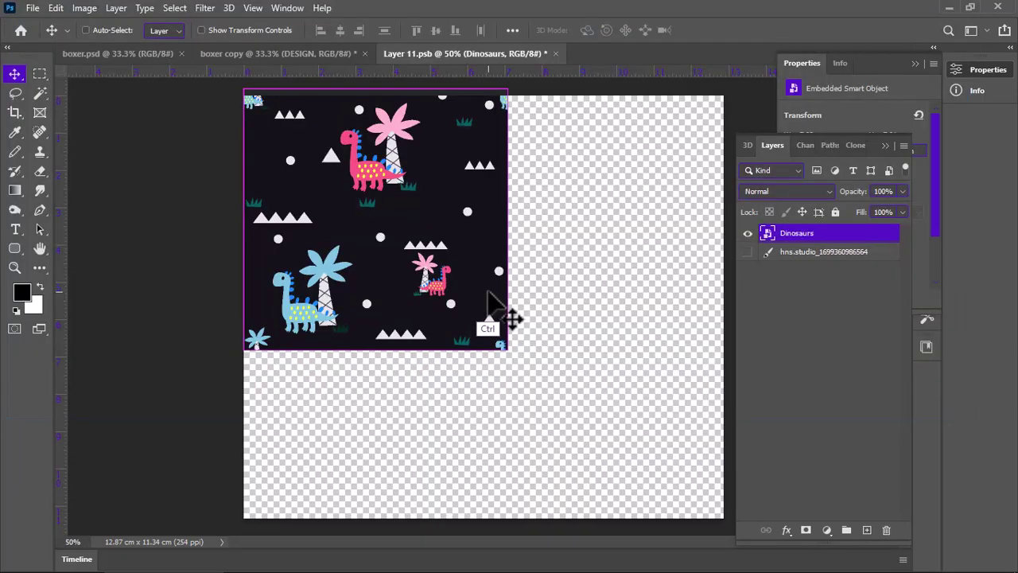
# Step: Copy the dinosaur tile beside the original and merge both into one strip
pyautogui.hotkey('ctrl', 'j')
pyautogui.hotkey('shift', 'v')
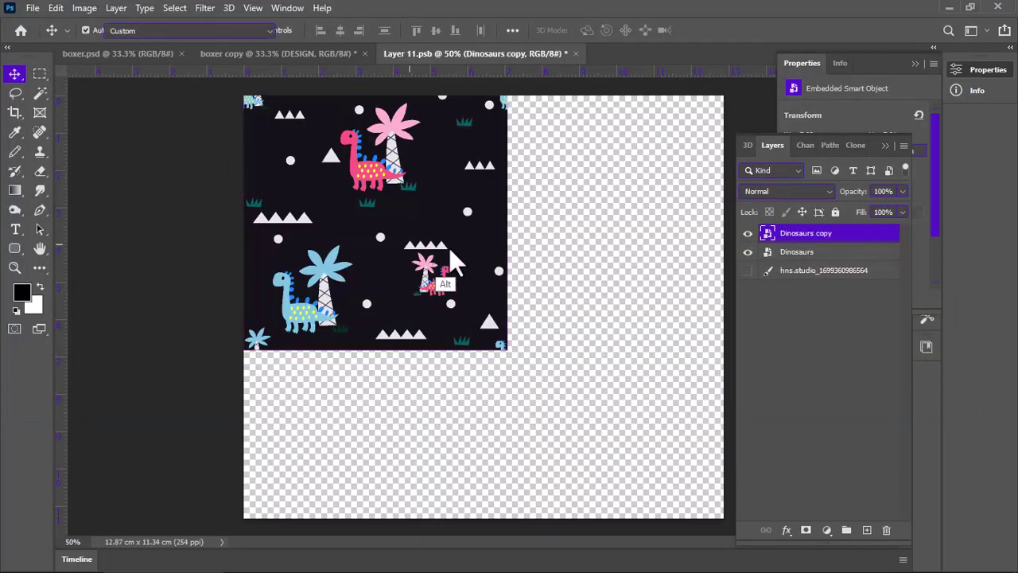
pyautogui.moveTo(448, 246); pyautogui.dragTo(557, 252)
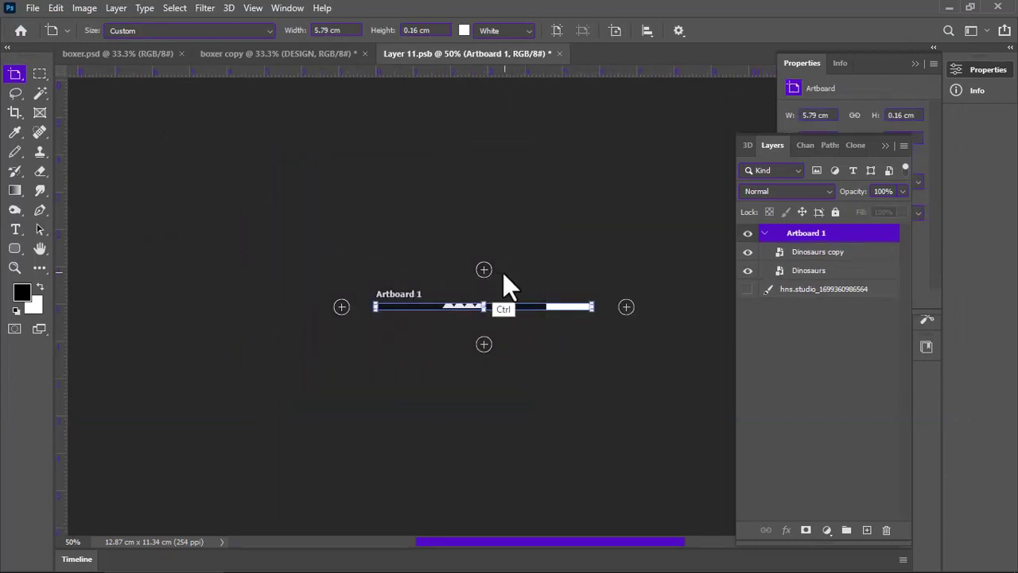
pyautogui.hotkey('ctrl', 'z')
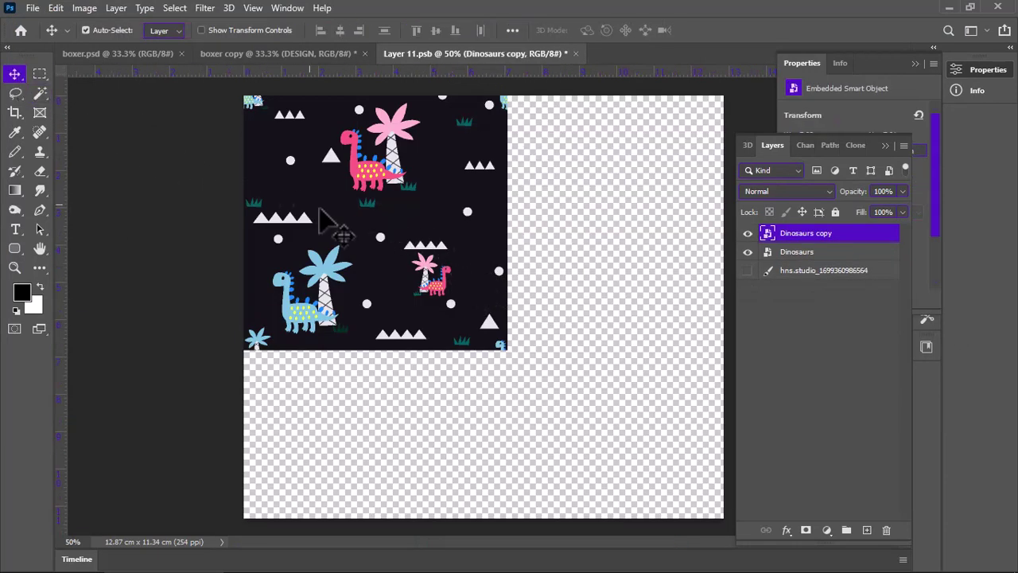
pyautogui.moveTo(318, 216); pyautogui.dragTo(620, 270)
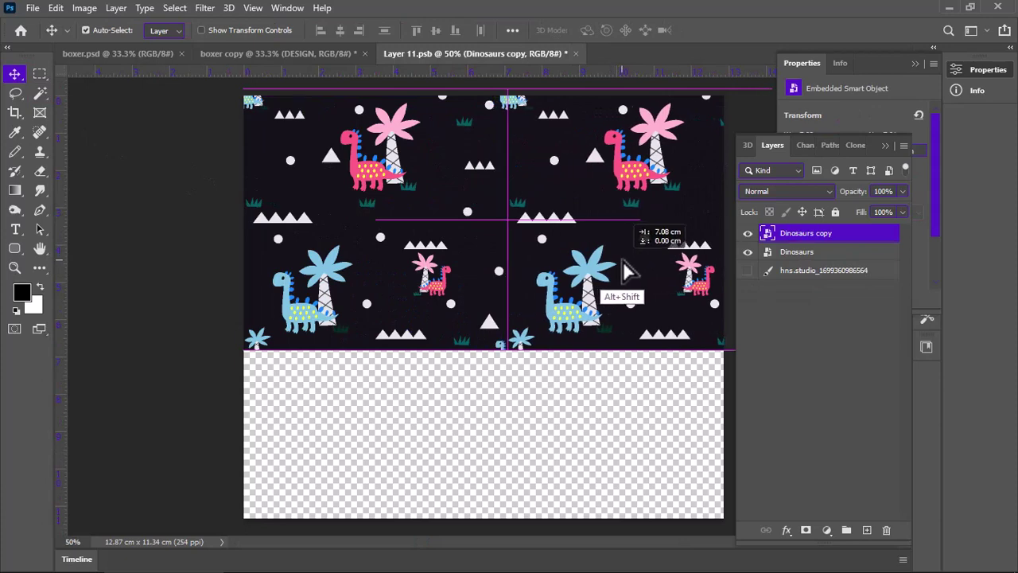
pyautogui.moveTo(620, 270); pyautogui.dragTo(636, 270)
pyautogui.click(796, 251)
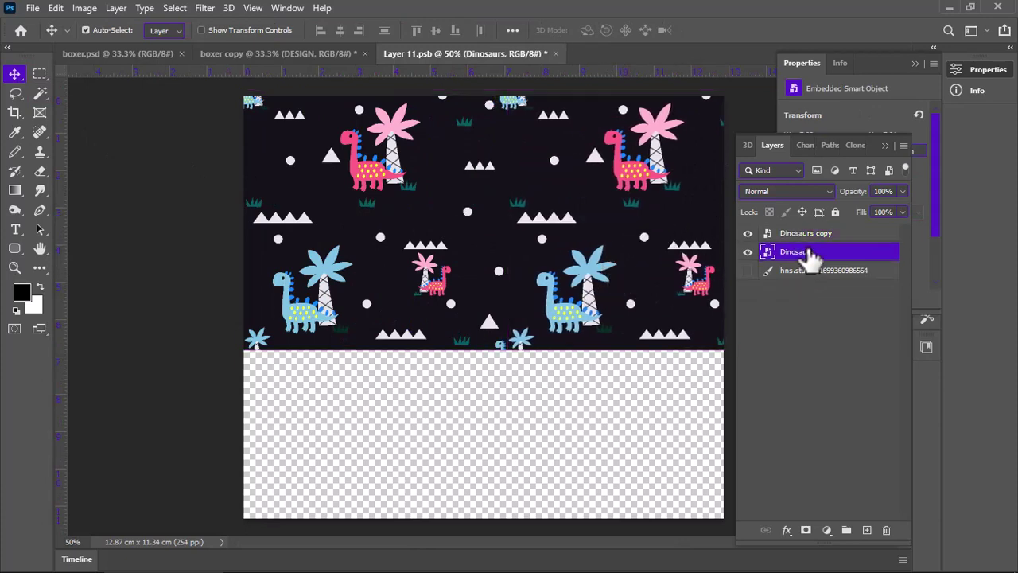
pyautogui.hotkey('ctrl', 'e')
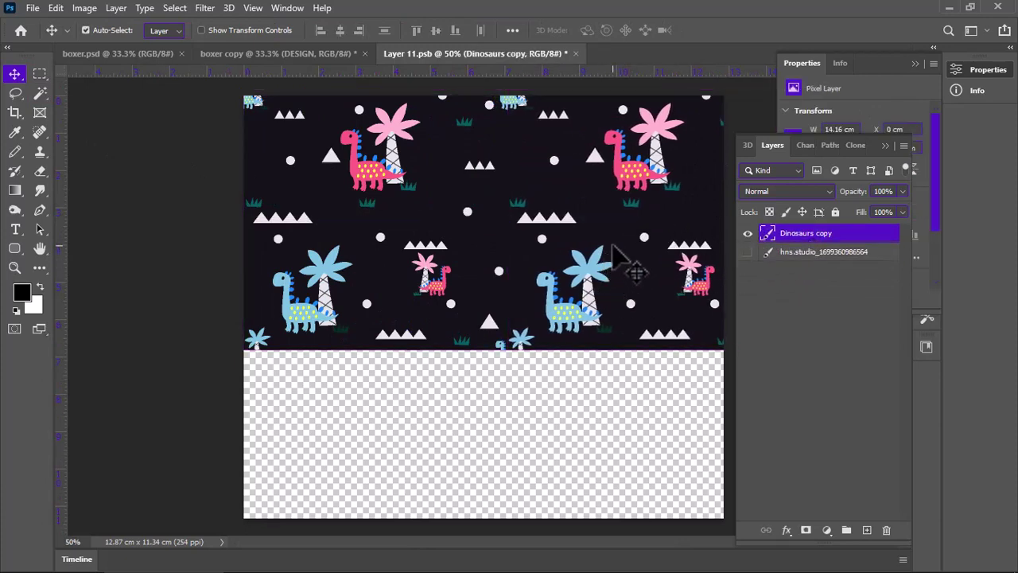
# Step: Copy the strip below to fill the canvas, merge, and save the smart object
pyautogui.hotkey('ctrl', 'j')
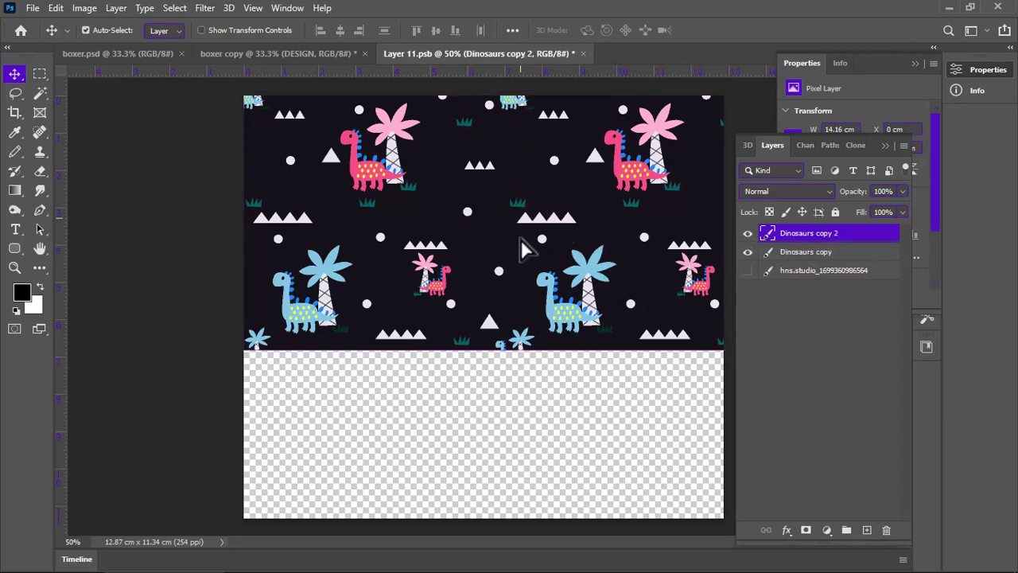
pyautogui.moveTo(522, 246)
pyautogui.mouseDown()
pyautogui.moveTo(513, 462)
pyautogui.moveTo(513, 451)
pyautogui.mouseUp()
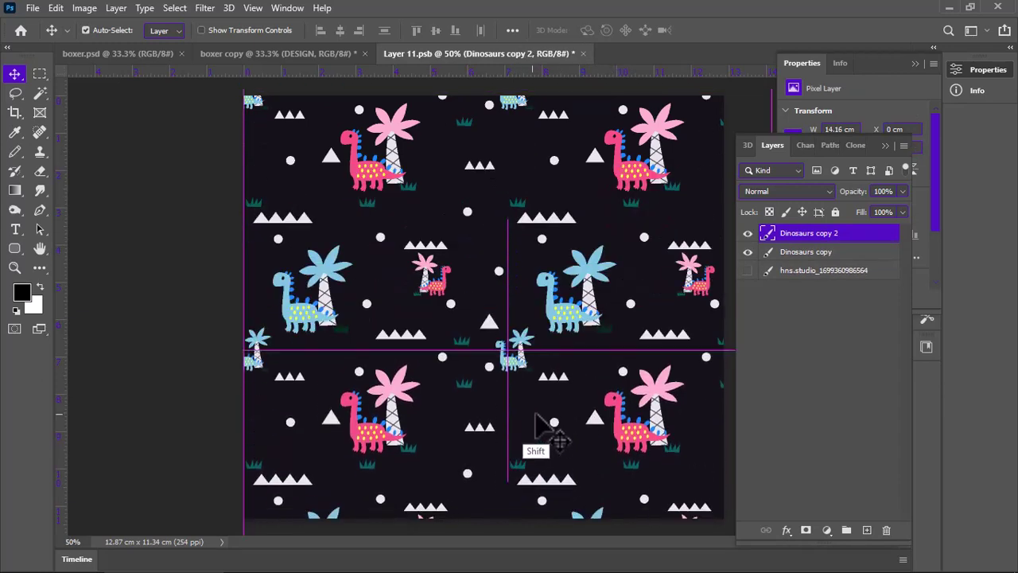
pyautogui.click(807, 271)
pyautogui.keyDown('shift'); pyautogui.click(828, 237); pyautogui.keyUp('shift')
pyautogui.hotkey('ctrl', 'e')
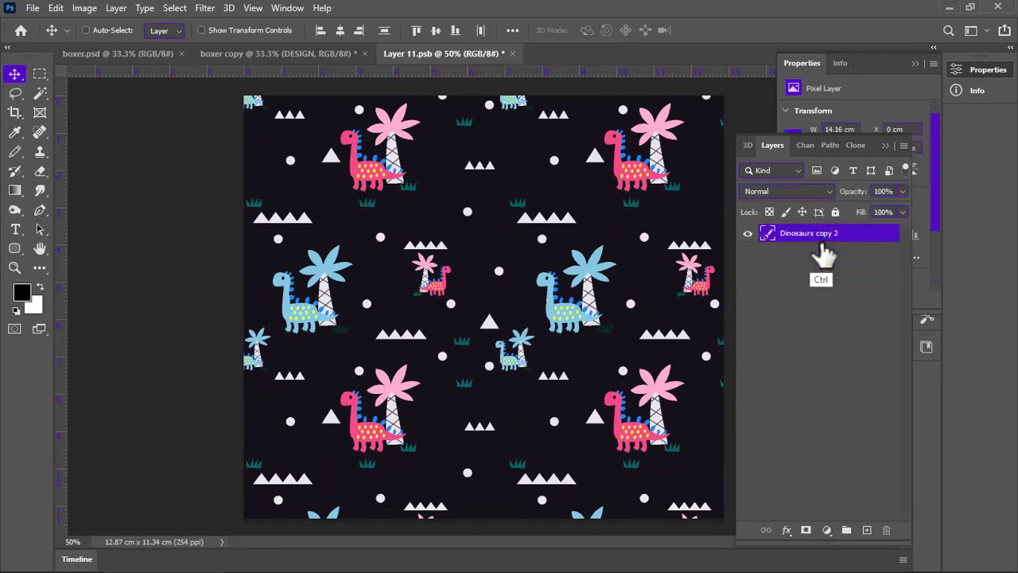
pyautogui.click(582, 53)
pyautogui.click(426, 225)
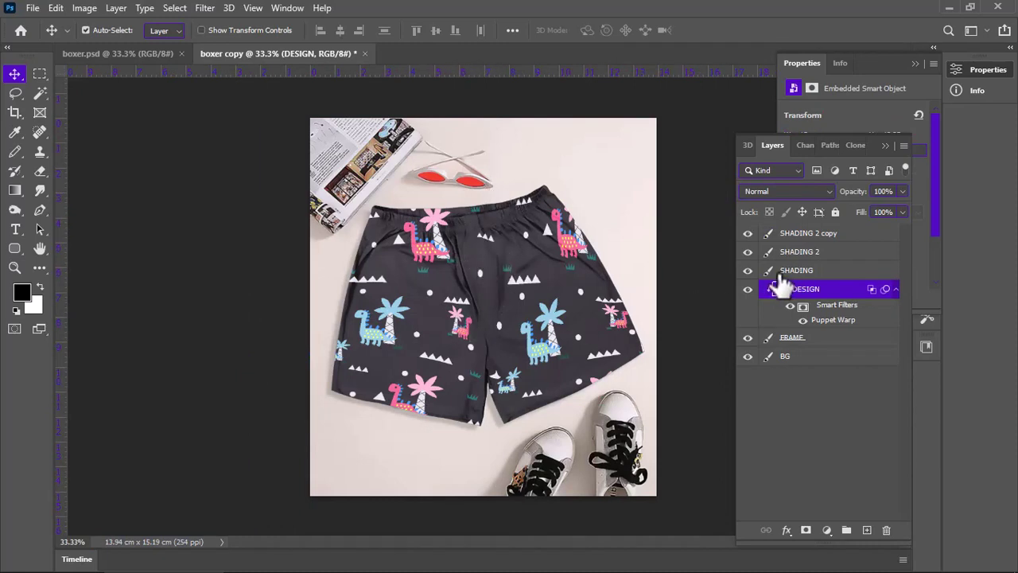
# Step: Save the dinosaur mockup as 'boxer copy.psd' in Downloads with default format options
pyautogui.click(33, 8)
pyautogui.click(62, 176)
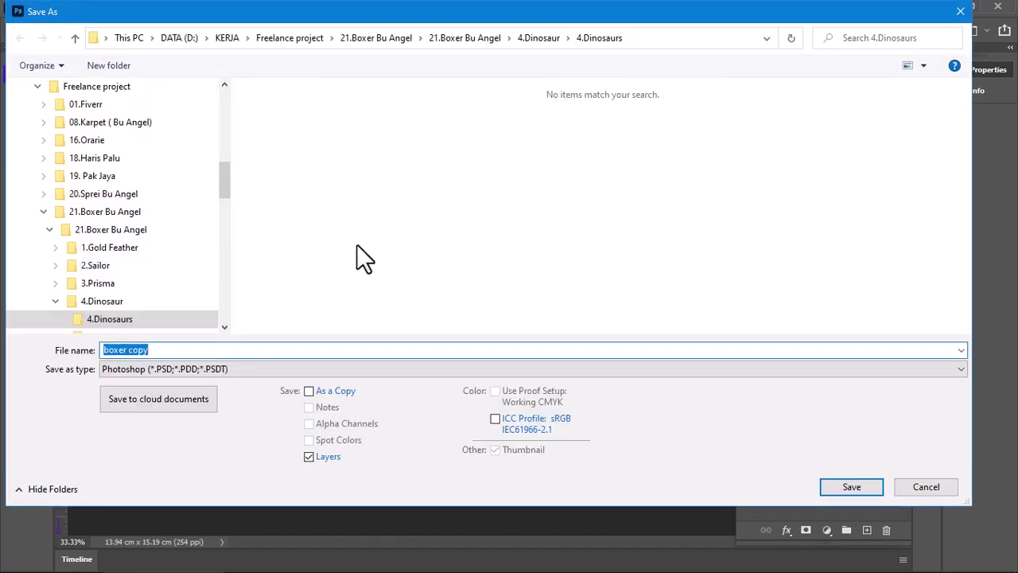
pyautogui.moveTo(225, 184); pyautogui.dragTo(207, 112)
pyautogui.click(78, 95)
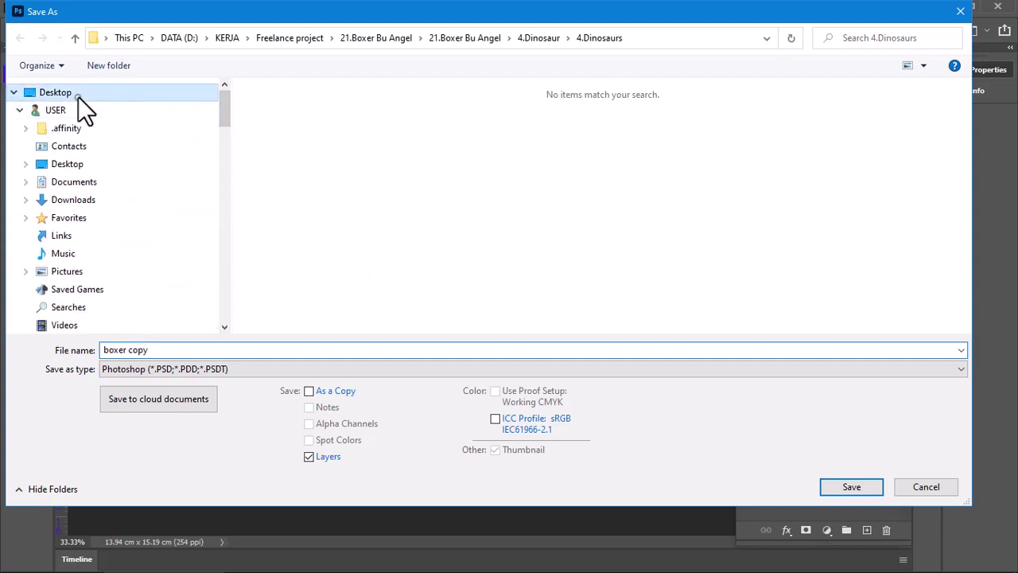
pyautogui.click(99, 200)
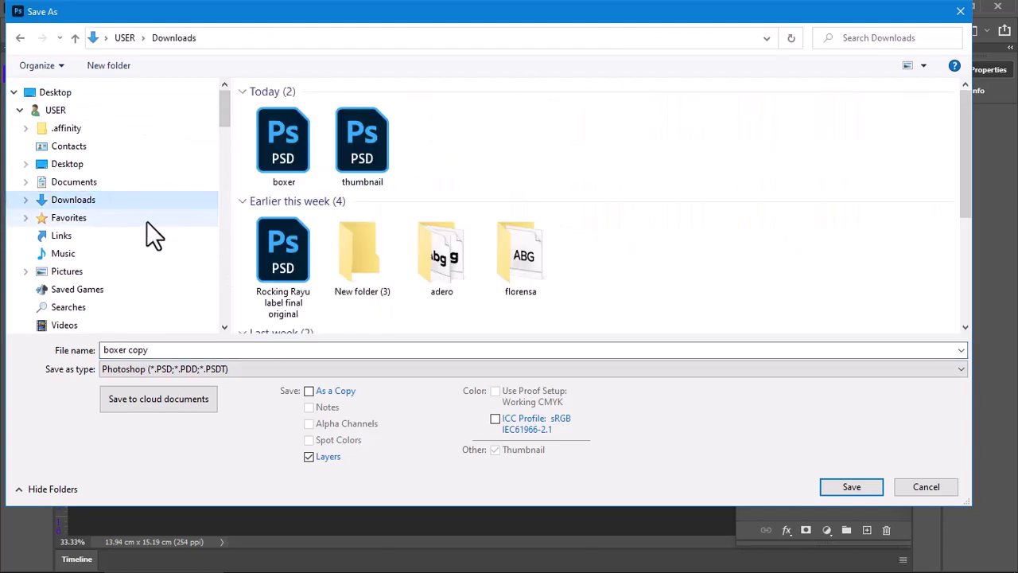
pyautogui.tripleClick(171, 350)
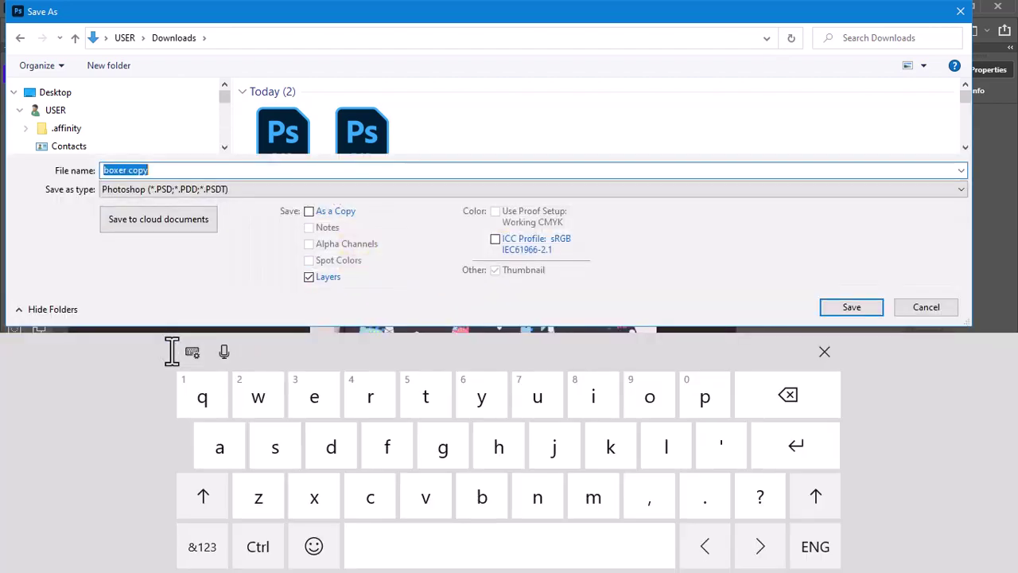
pyautogui.click(876, 306)
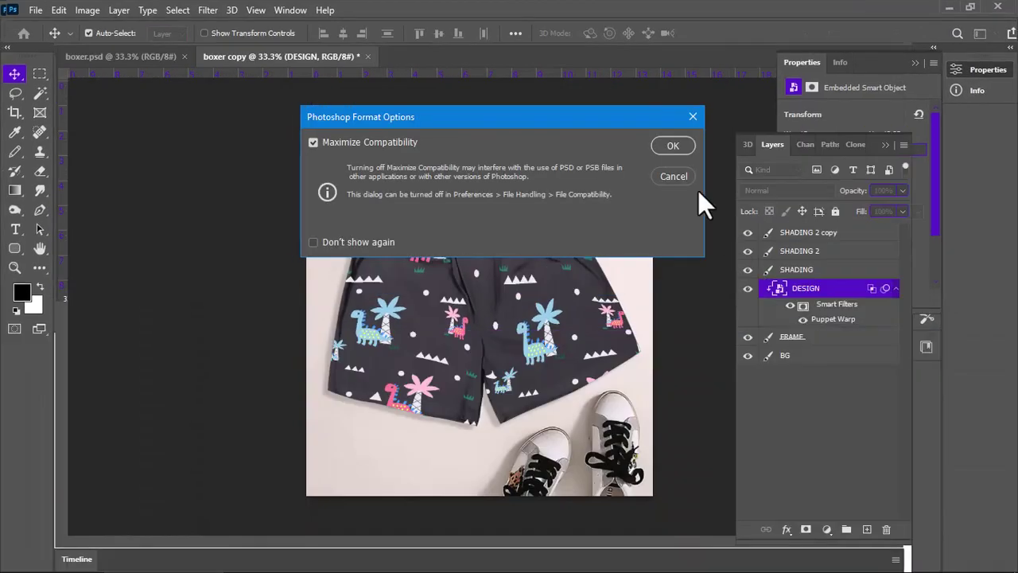
pyautogui.click(672, 145)
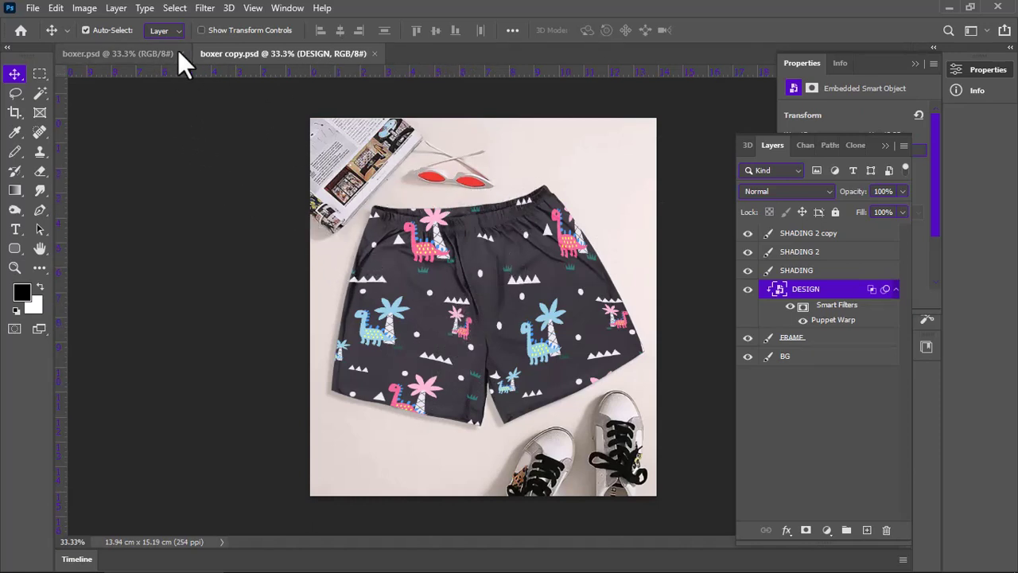
# Step: Flatten the dinosaur copy and save it as JPEG '1' in Downloads
pyautogui.click(116, 8)
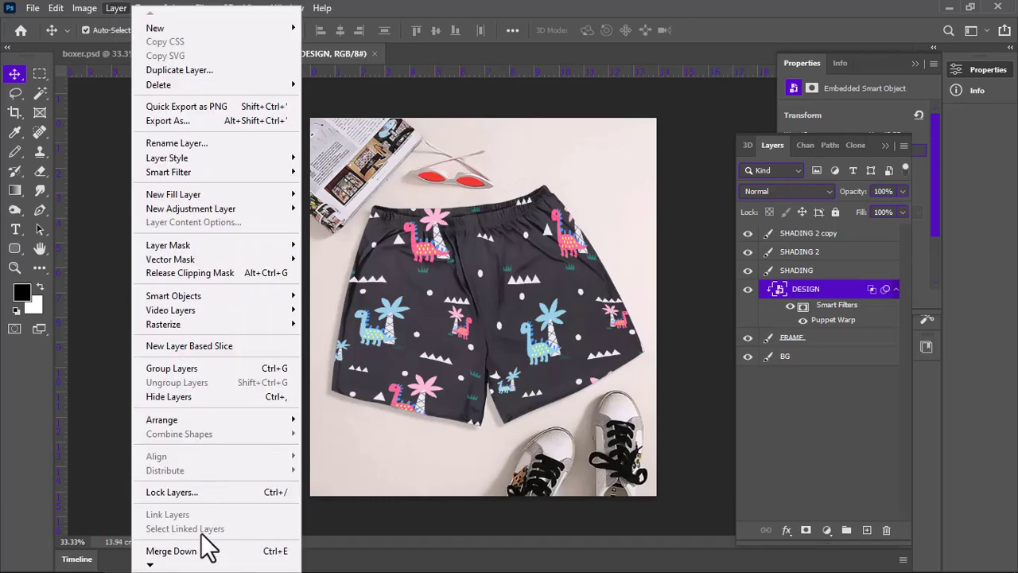
pyautogui.click(175, 524)
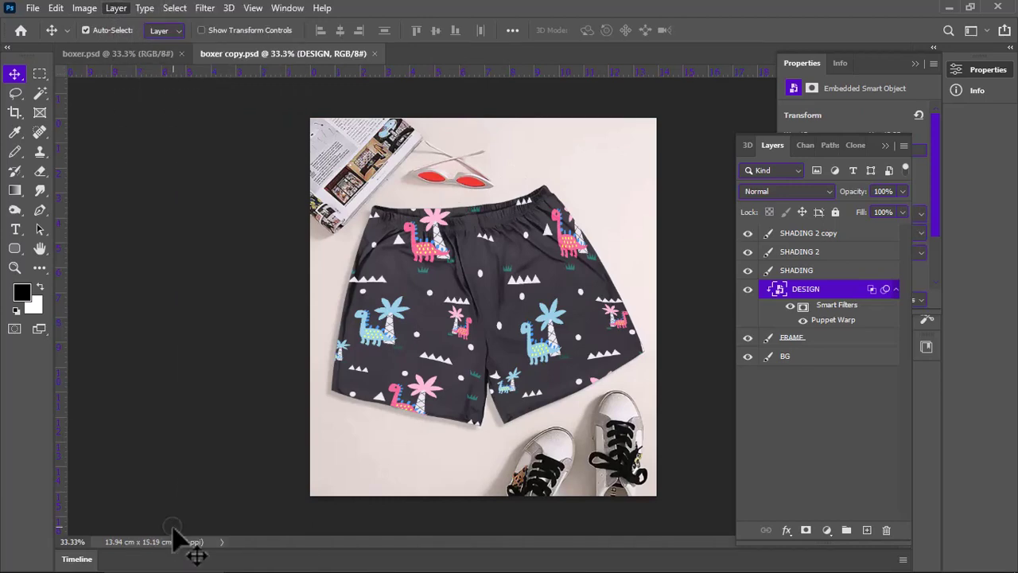
pyautogui.hotkey('ctrl', 'shift', 's')
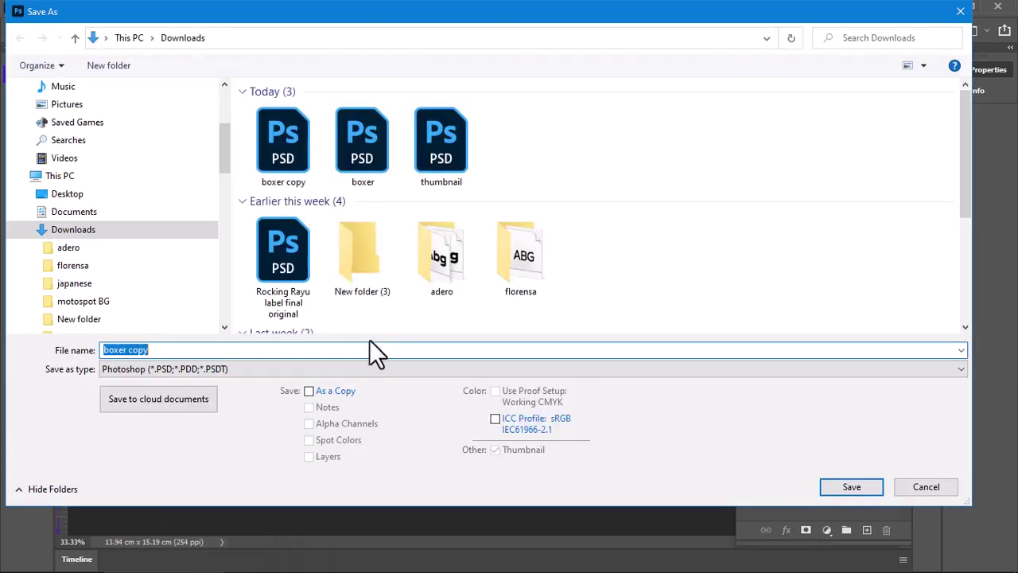
pyautogui.click(316, 370)
pyautogui.click(136, 219)
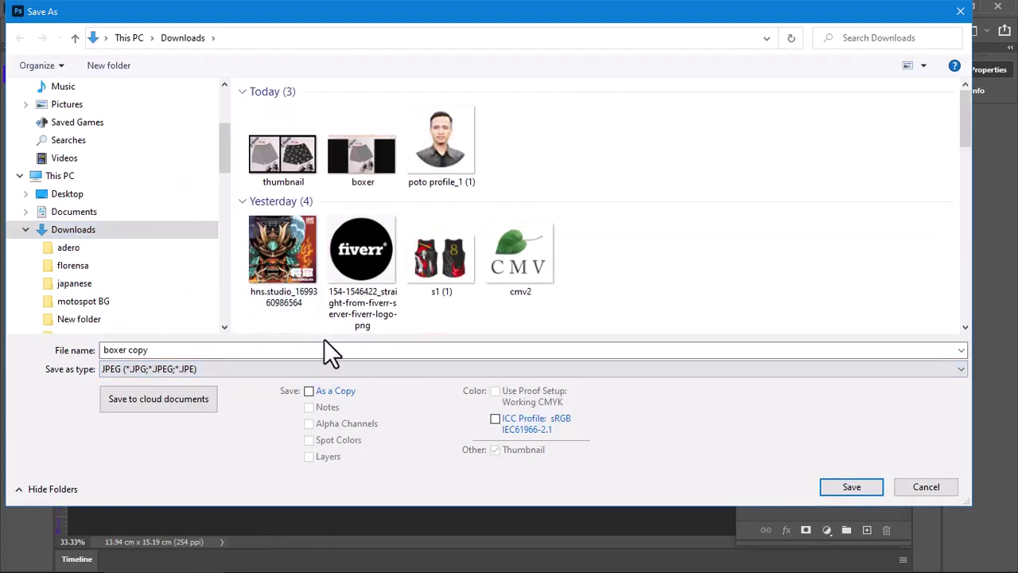
pyautogui.write('1')
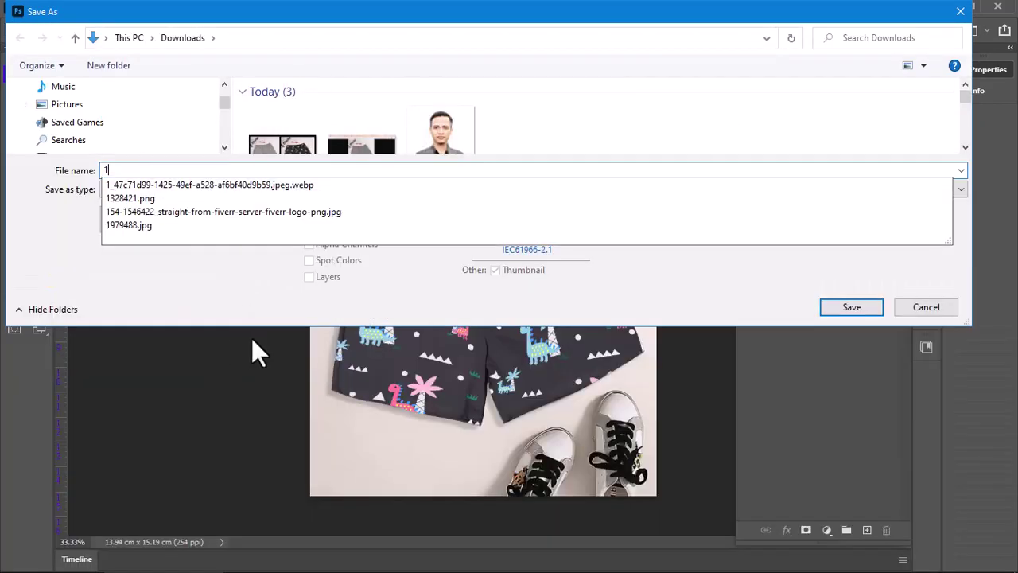
pyautogui.click(853, 307)
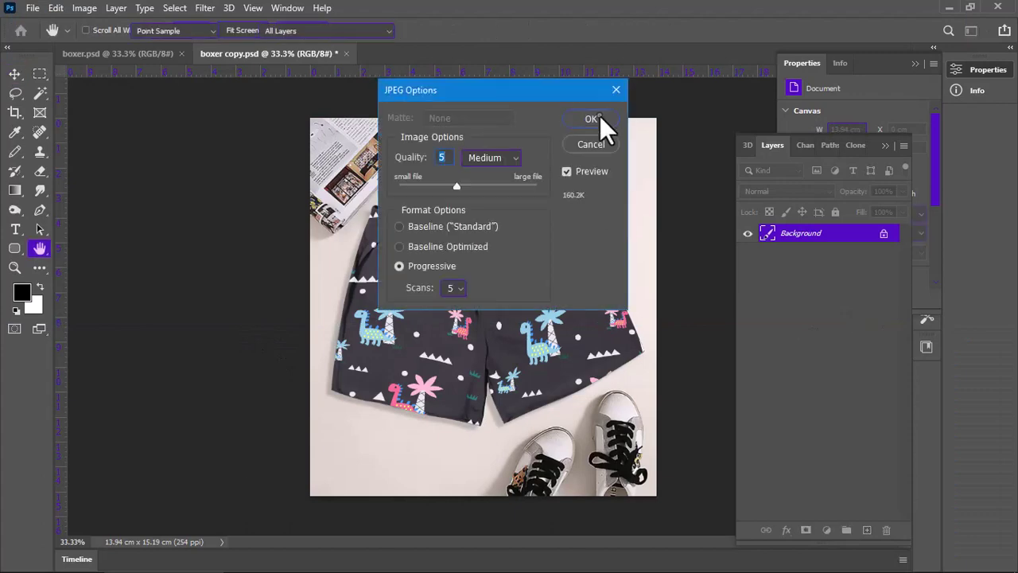
pyautogui.click(599, 115)
# Step: Close the dinosaur copy and duplicate the sailor boxer image
pyautogui.hotkey('ctrl', 'w')
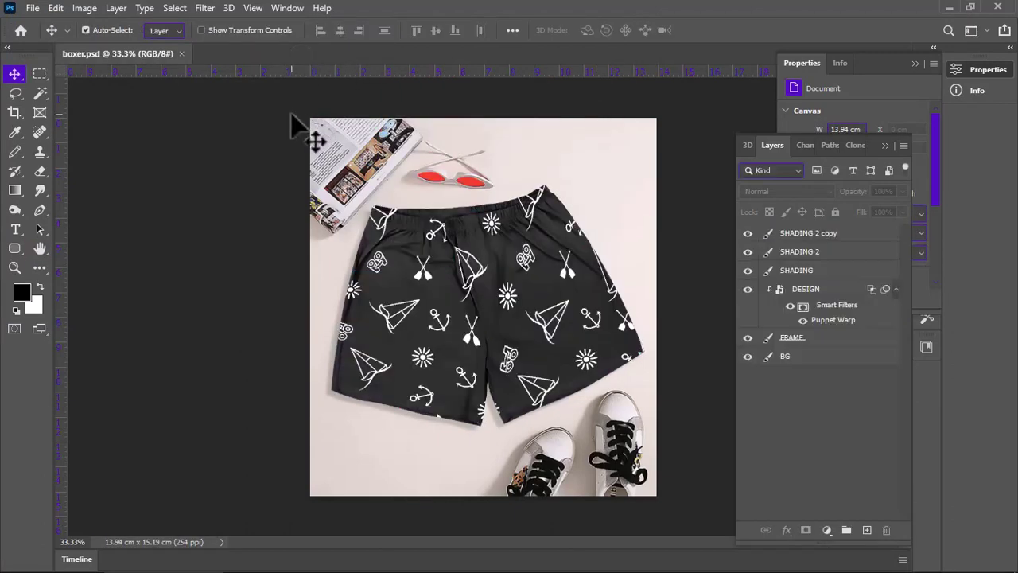
pyautogui.click(93, 9)
pyautogui.click(115, 216)
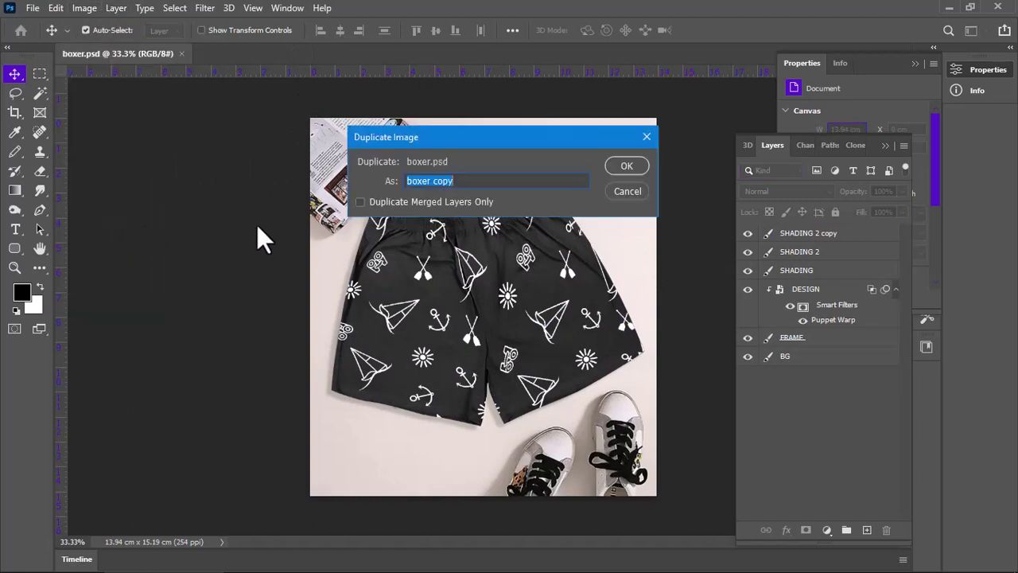
pyautogui.write('2')
pyautogui.click(632, 162)
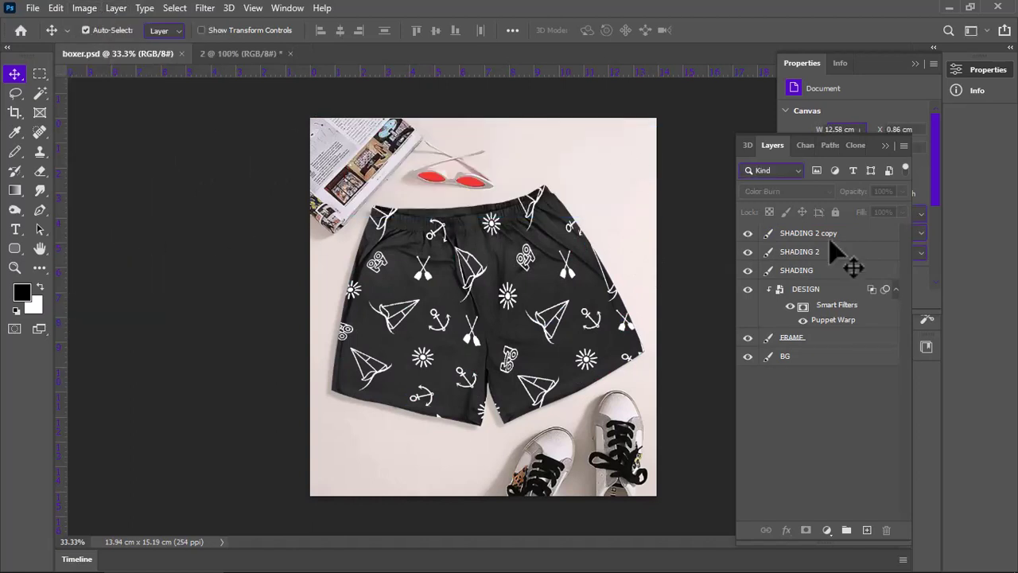
# Step: Merge all layers from SHADING 2 copy to BG and save as JPEG '2'
pyautogui.keyDown('shift'); pyautogui.click(827, 358); pyautogui.keyUp('shift')
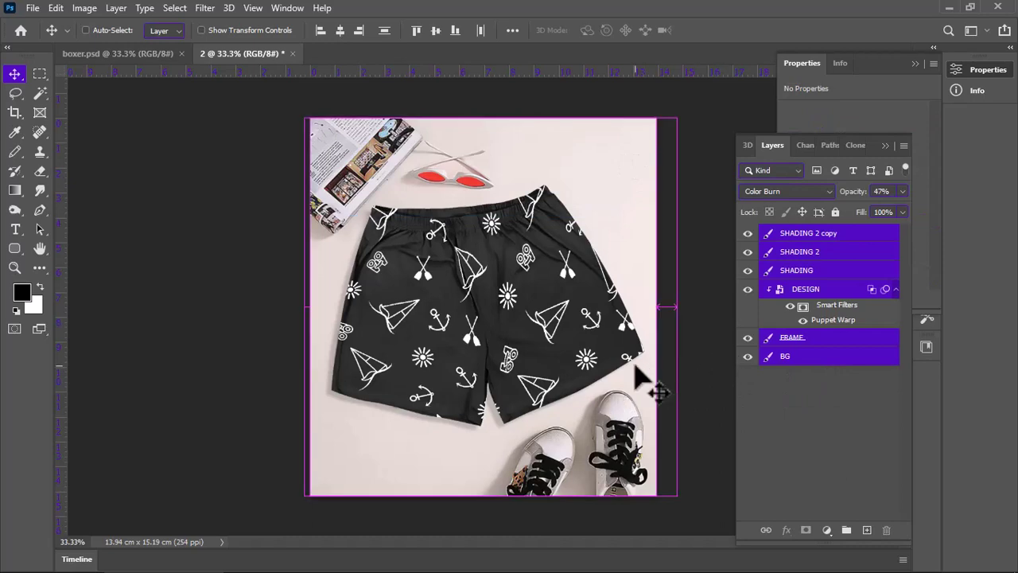
pyautogui.hotkey('ctrl', 'shift', 'e')
pyautogui.hotkey('ctrl', 'shift', 's')
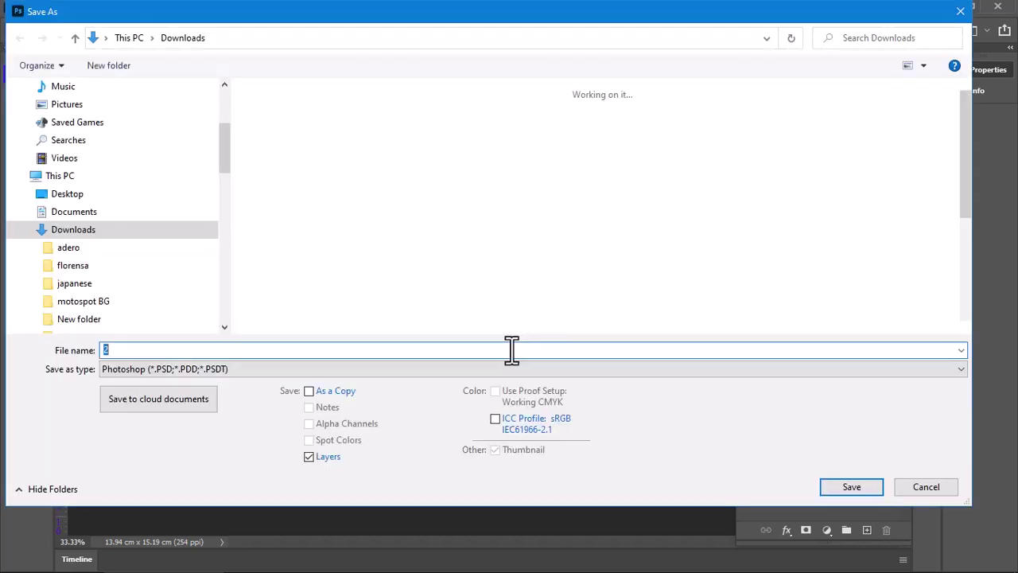
pyautogui.click(310, 369)
pyautogui.click(151, 220)
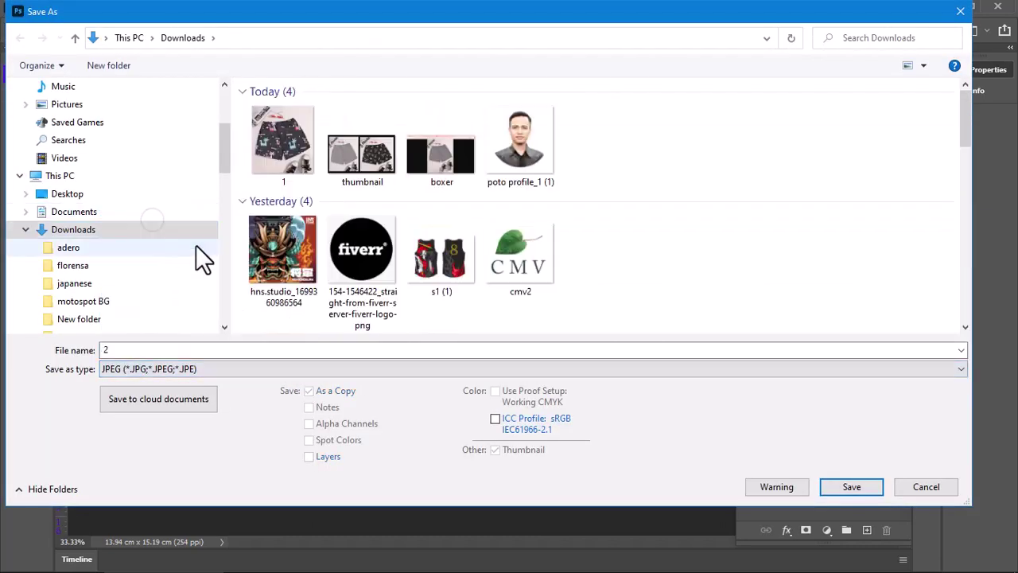
pyautogui.click(851, 491)
pyautogui.click(585, 143)
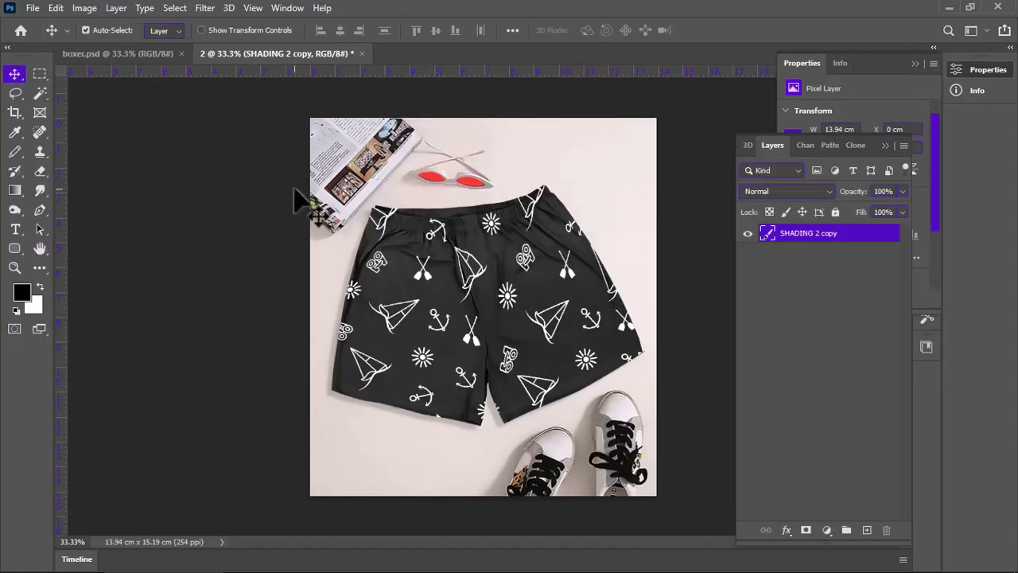
# Step: Re-save the merged duplicate as JPEG '2', then close it without saving
pyautogui.click(33, 8)
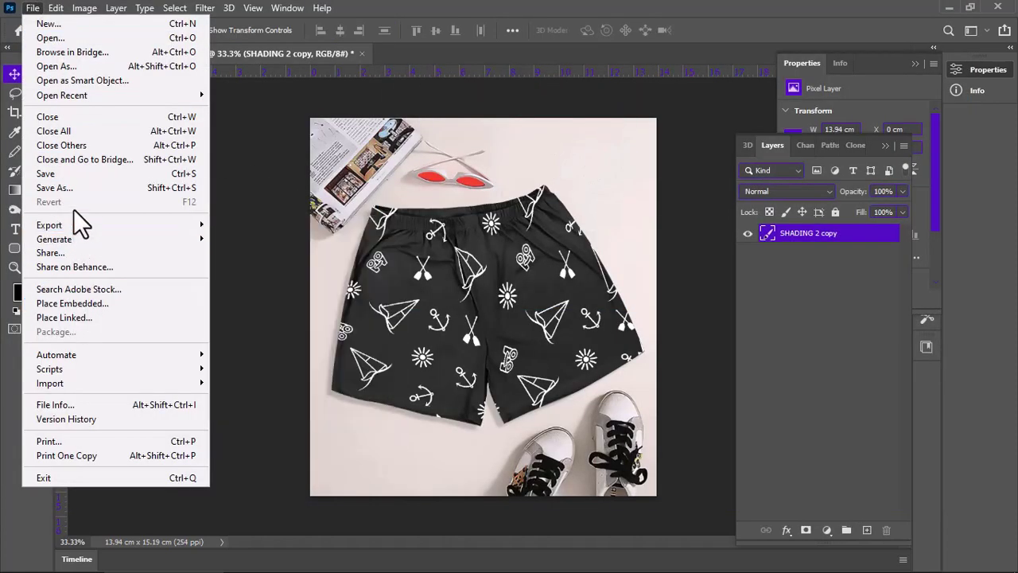
pyautogui.click(76, 177)
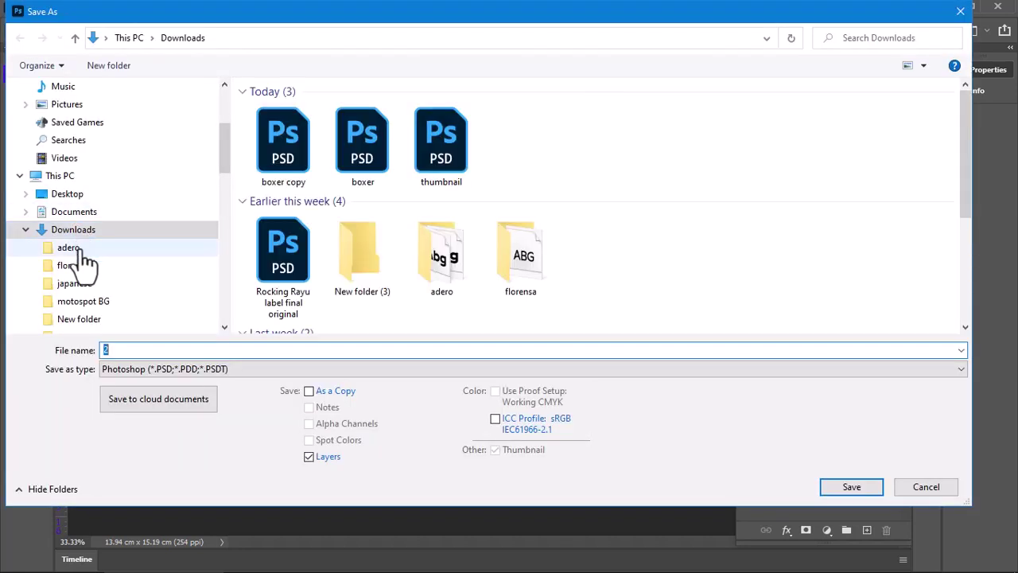
pyautogui.click(206, 368)
pyautogui.click(164, 237)
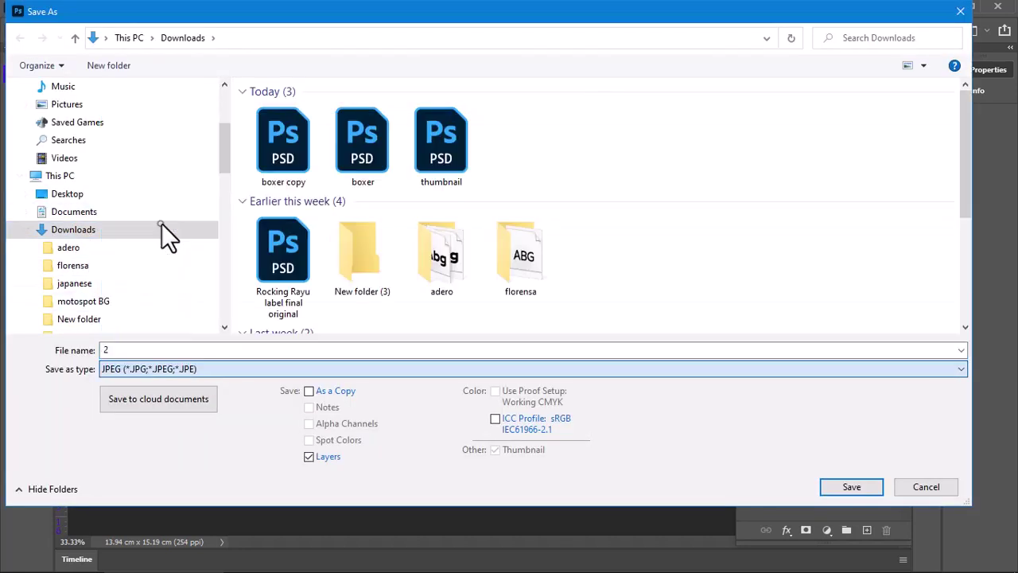
pyautogui.click(848, 488)
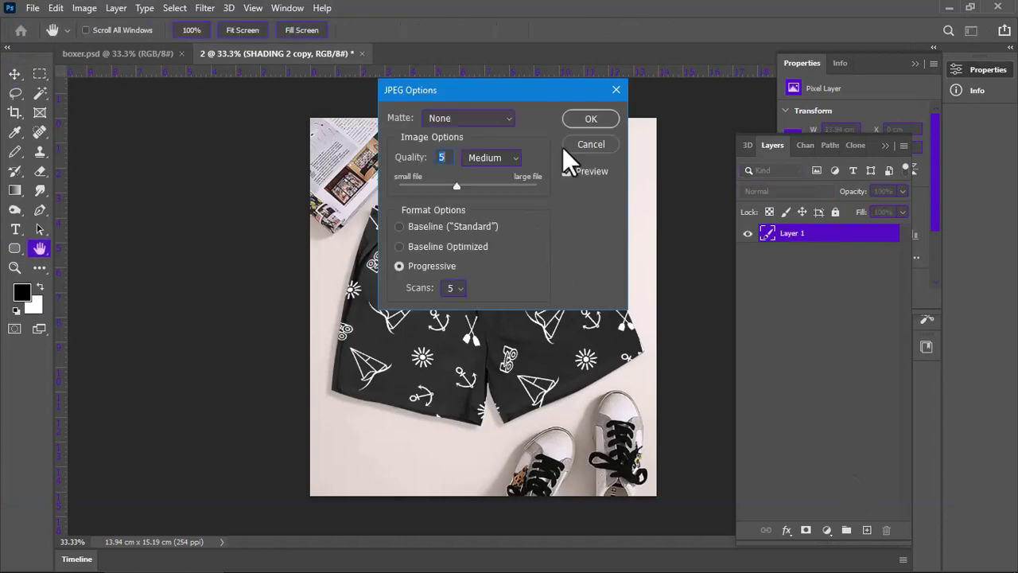
pyautogui.click(590, 119)
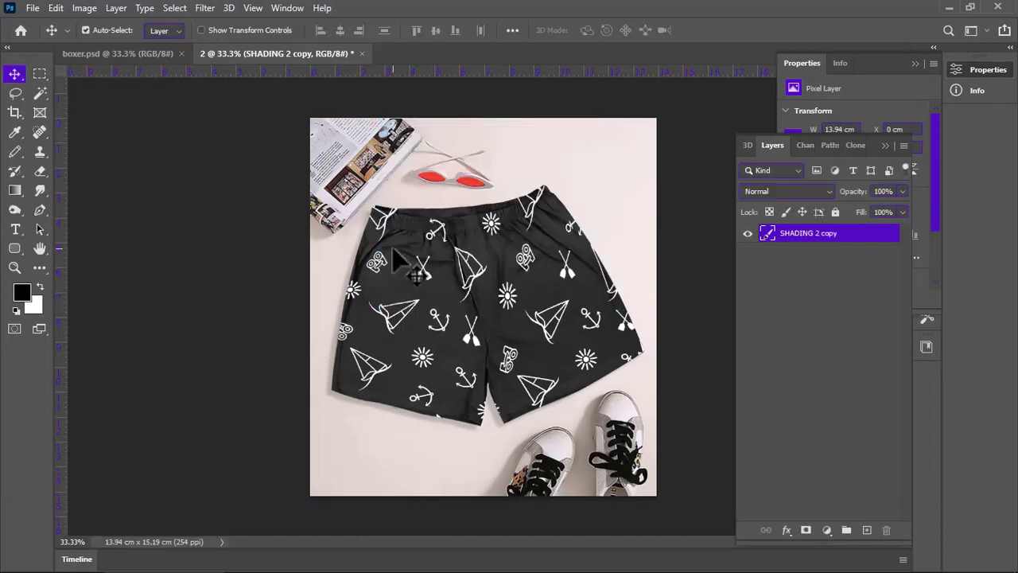
pyautogui.click(361, 54)
pyautogui.click(509, 228)
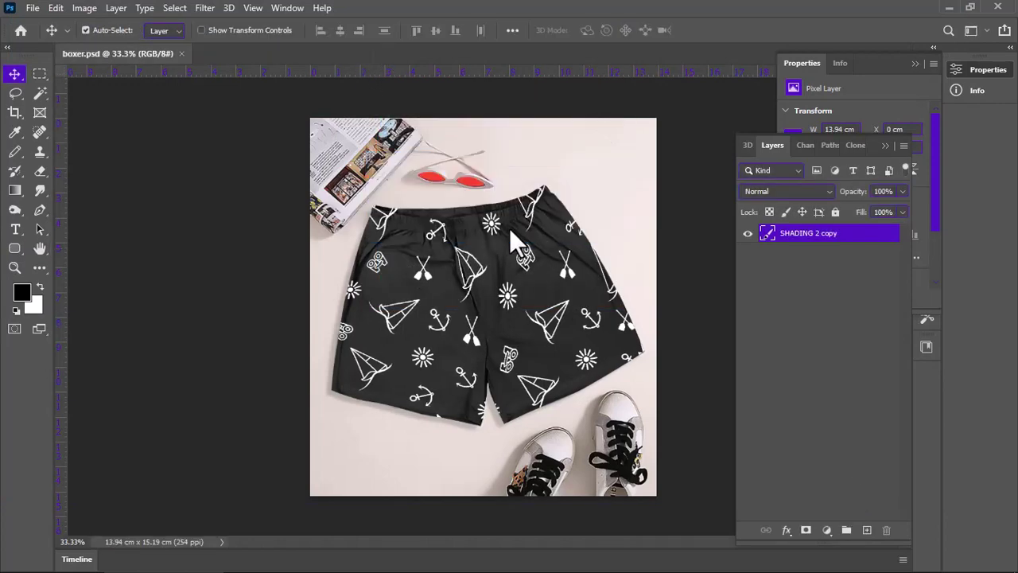
# Step: Confirm JPEGs 1 and 2 exist in Downloads, then switch to Camtasia
pyautogui.click(32, 8)
pyautogui.click(55, 39)
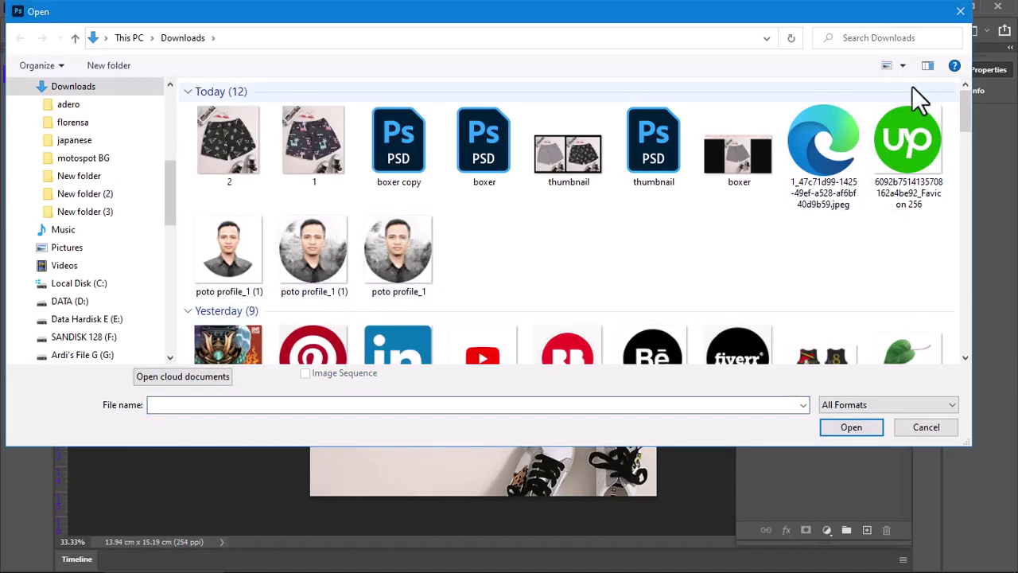
pyautogui.click(961, 12)
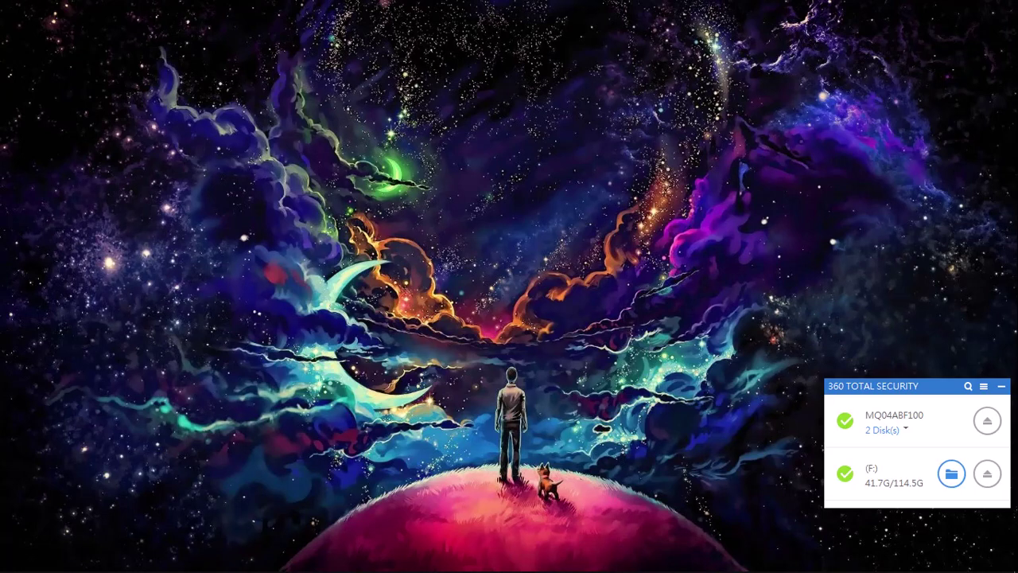
pyautogui.click(534, 556)
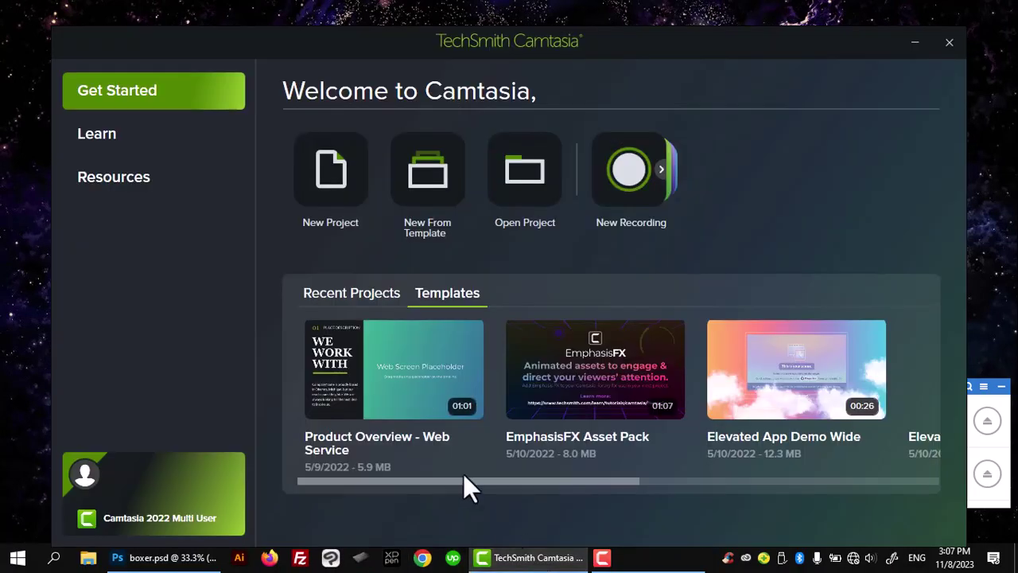